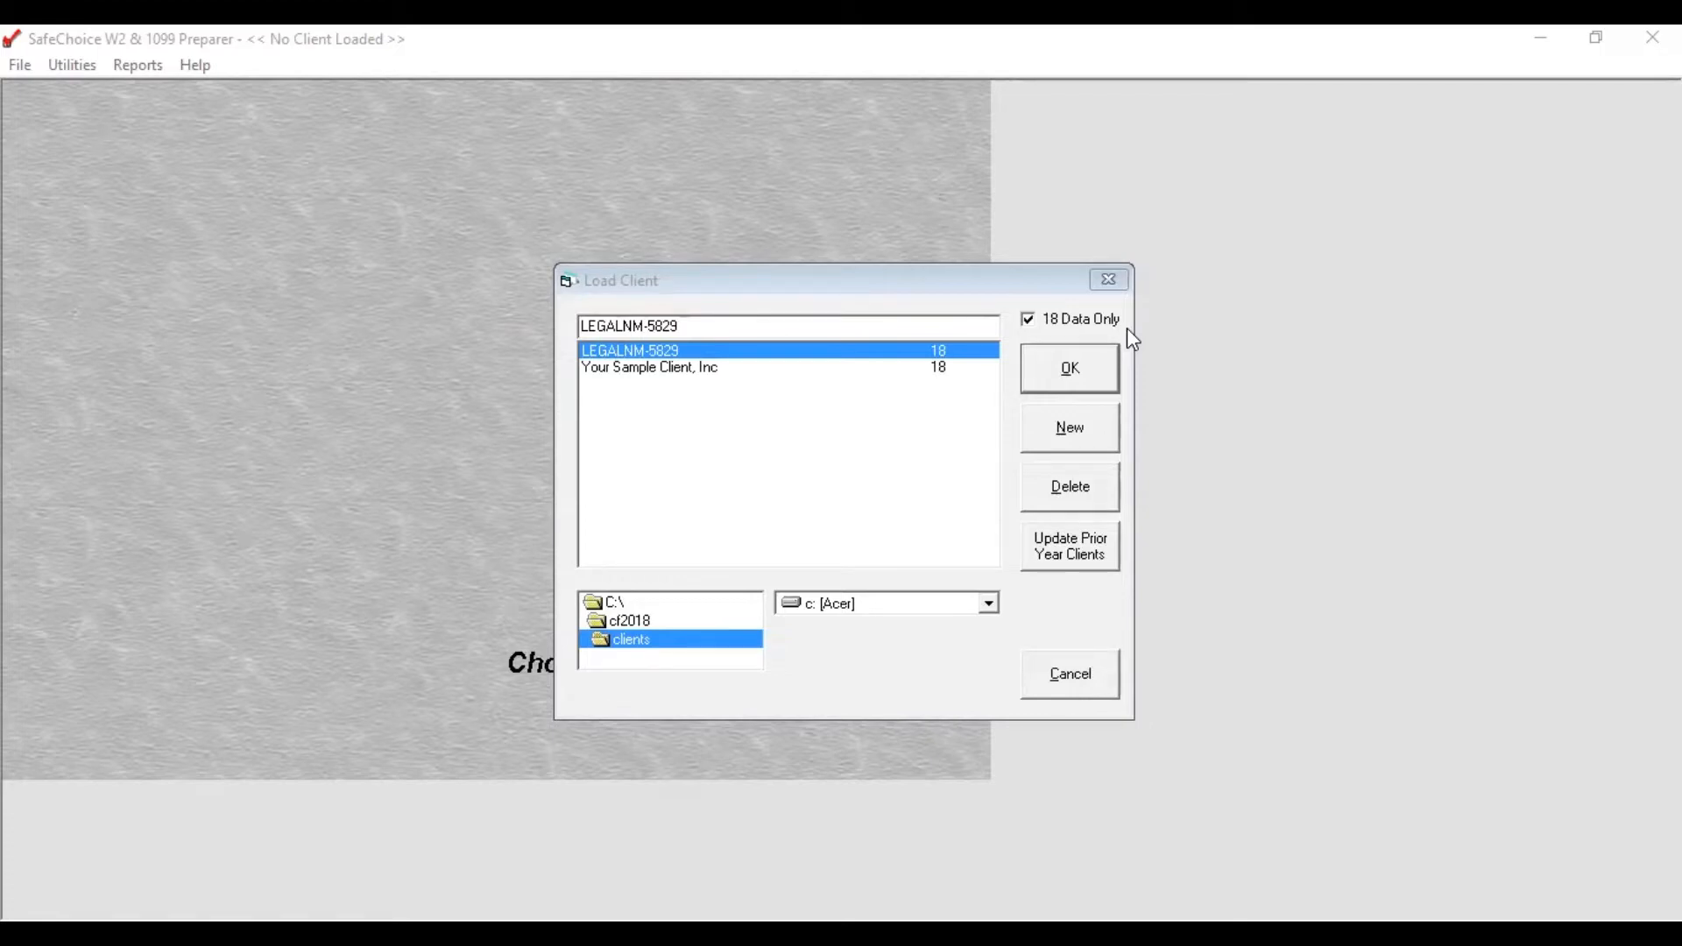
Step: Load the LEGALNM client's 2018 data file instead of the sample client
click(1058, 370)
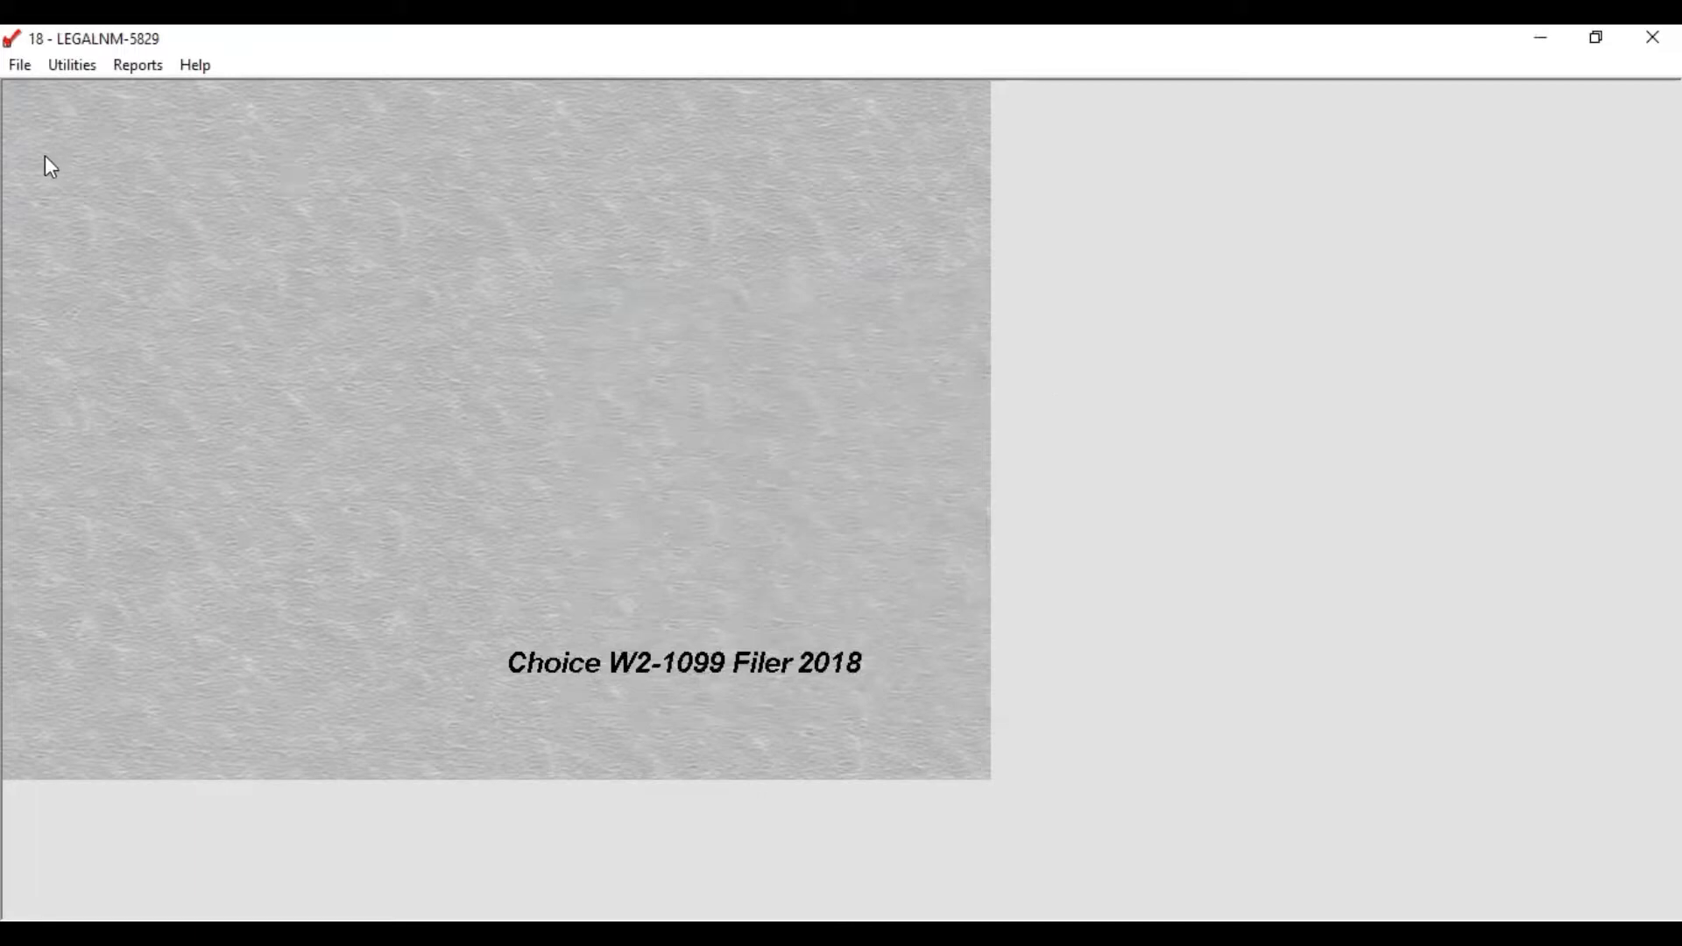
Step: Bring up the Submitter data entry and review its Contact, Submitter and Company tabs, ending on Submitter
click(18, 65)
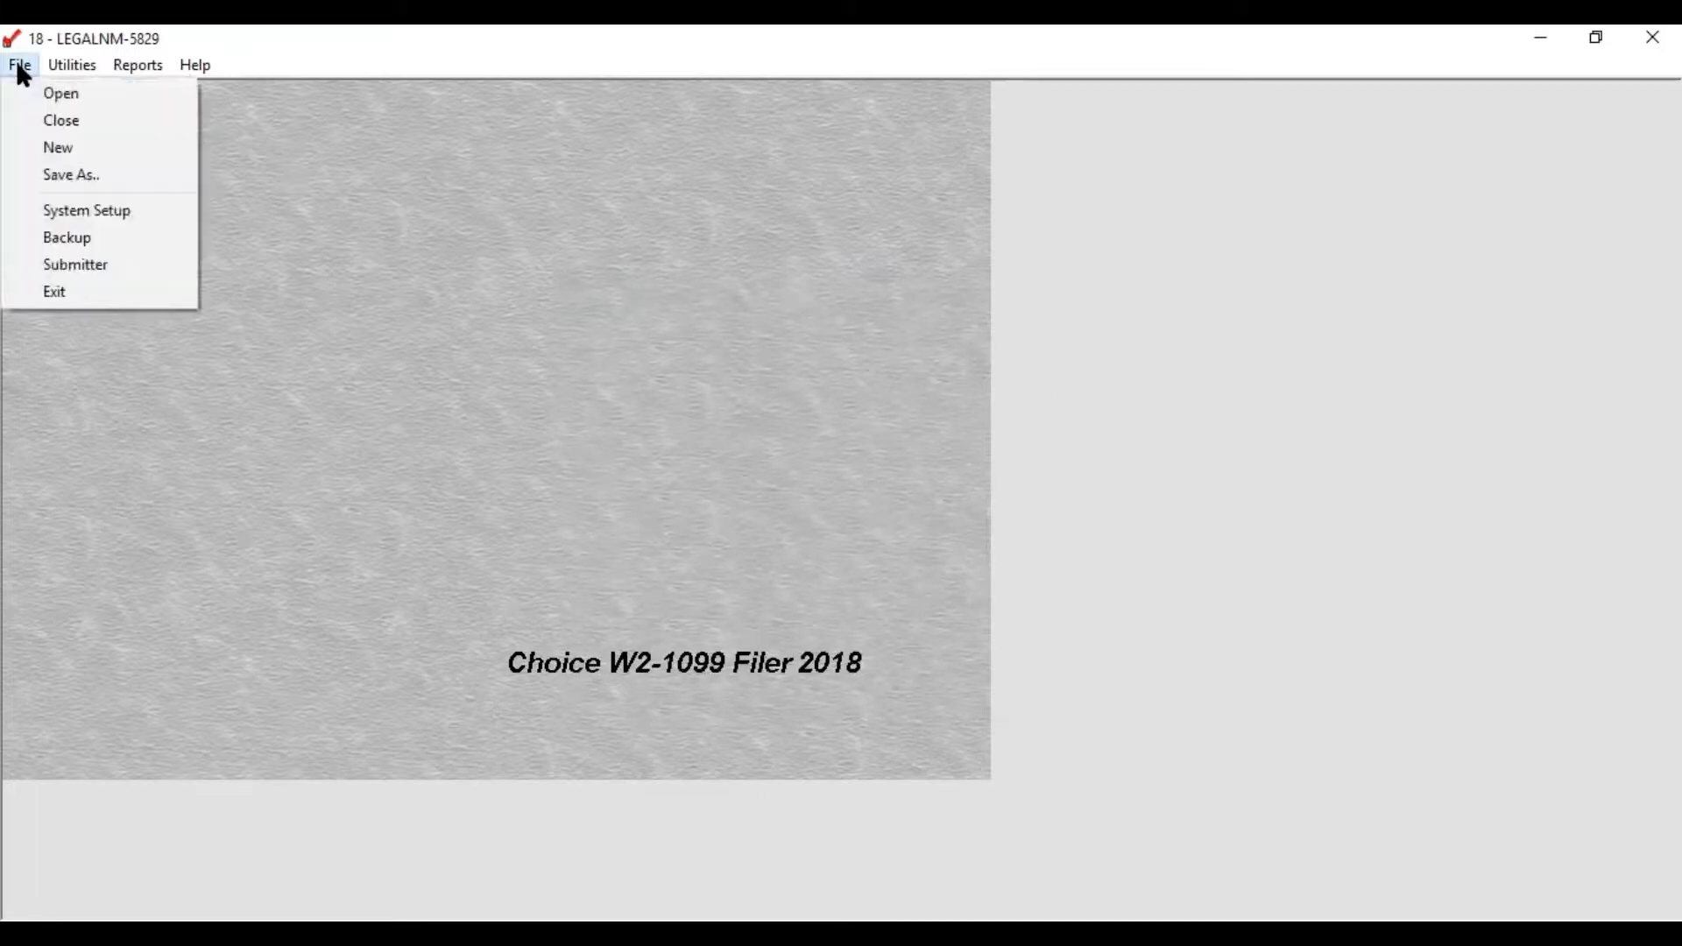
click(39, 265)
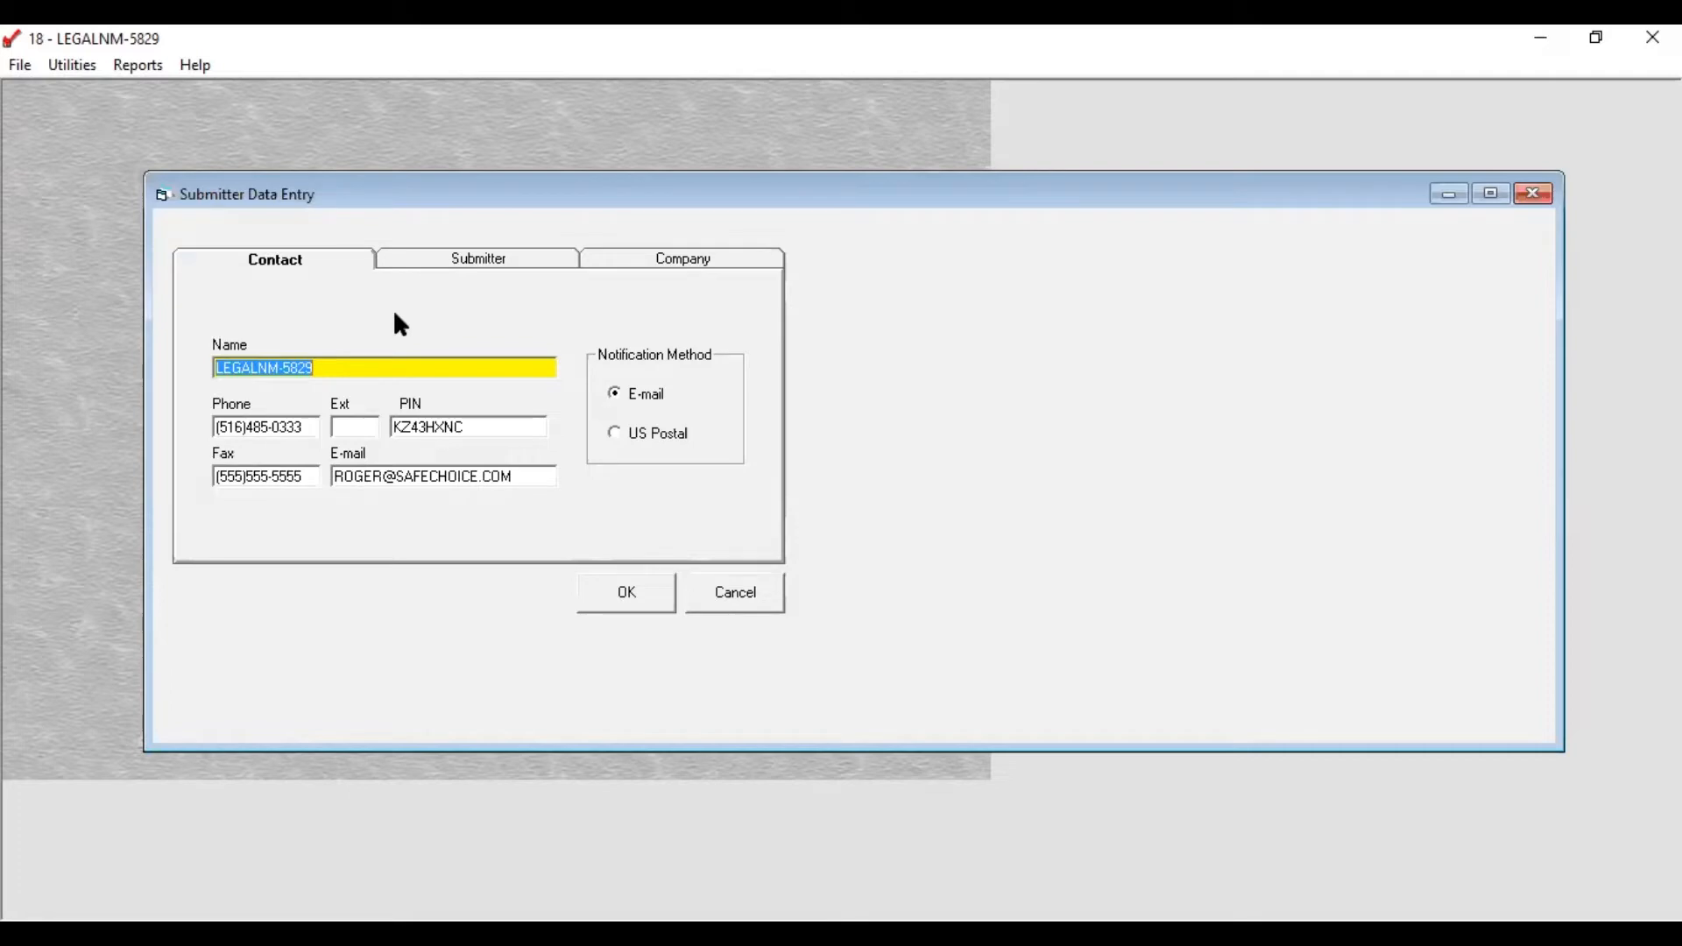
click(462, 266)
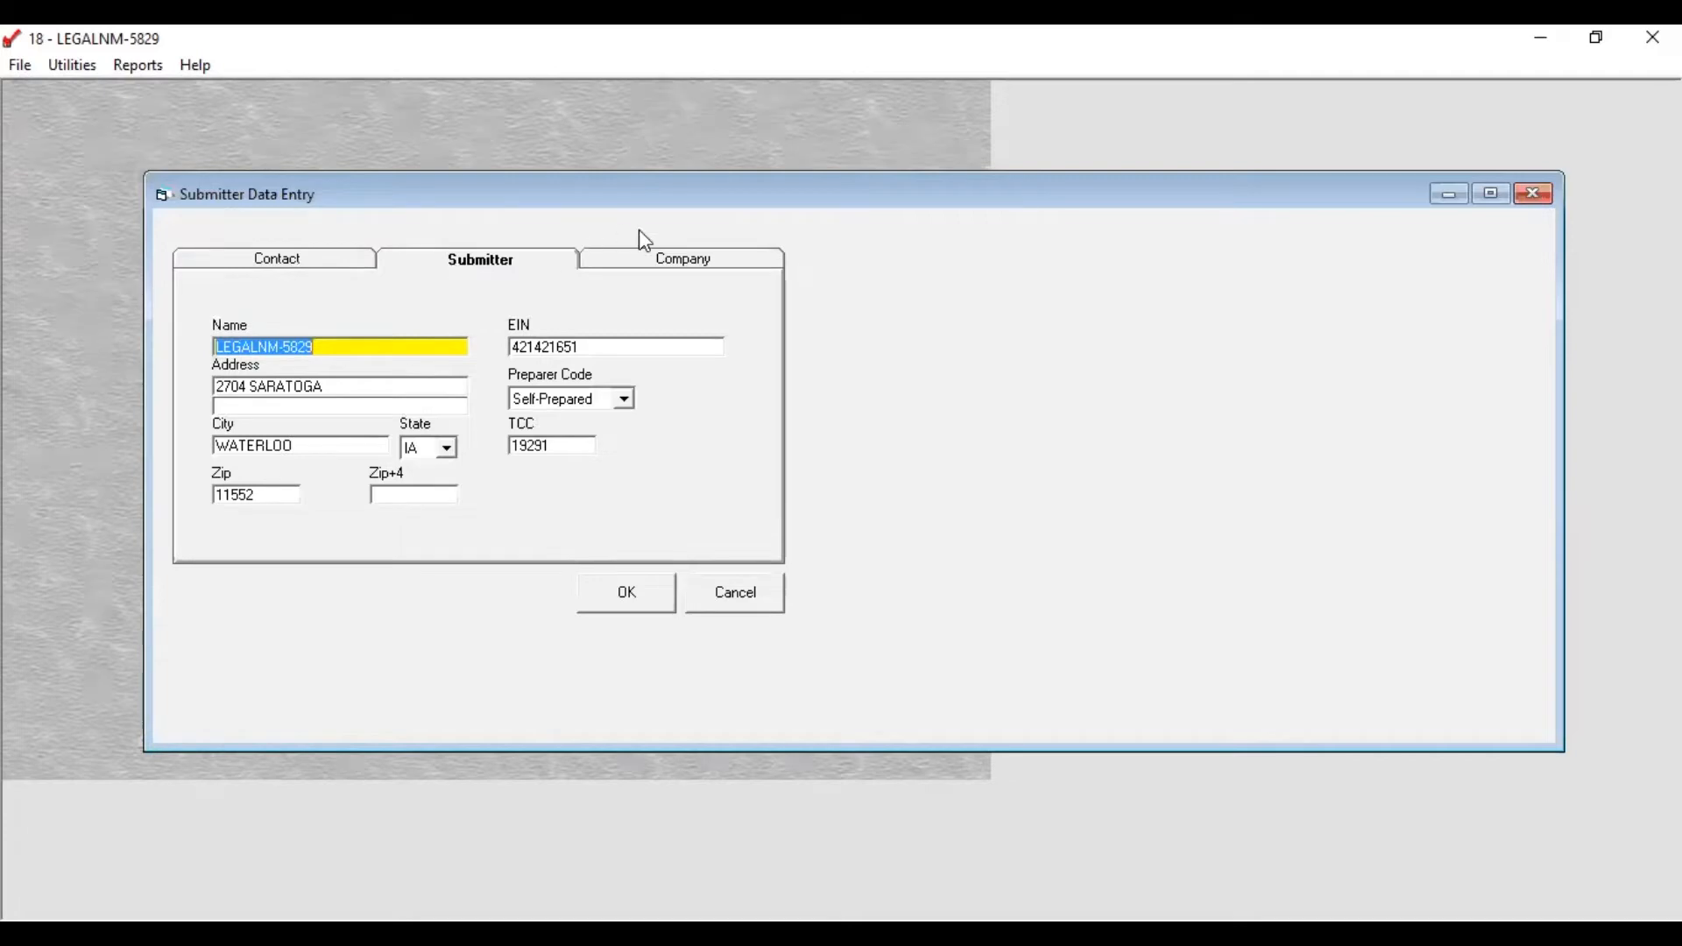
click(655, 263)
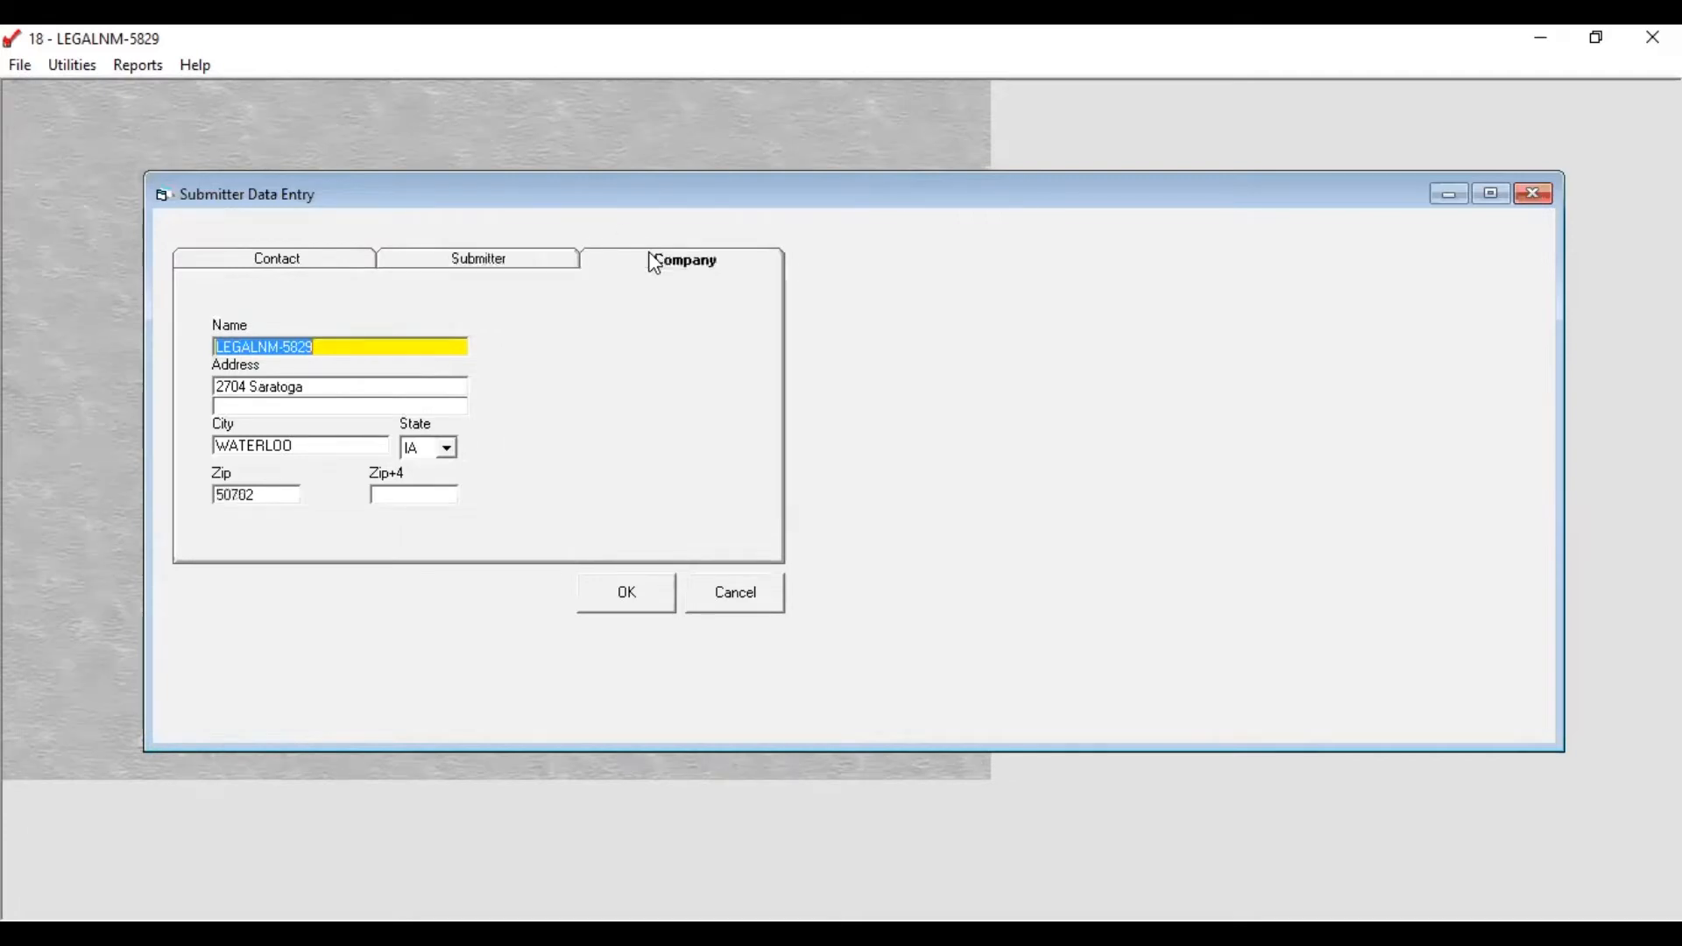
click(427, 267)
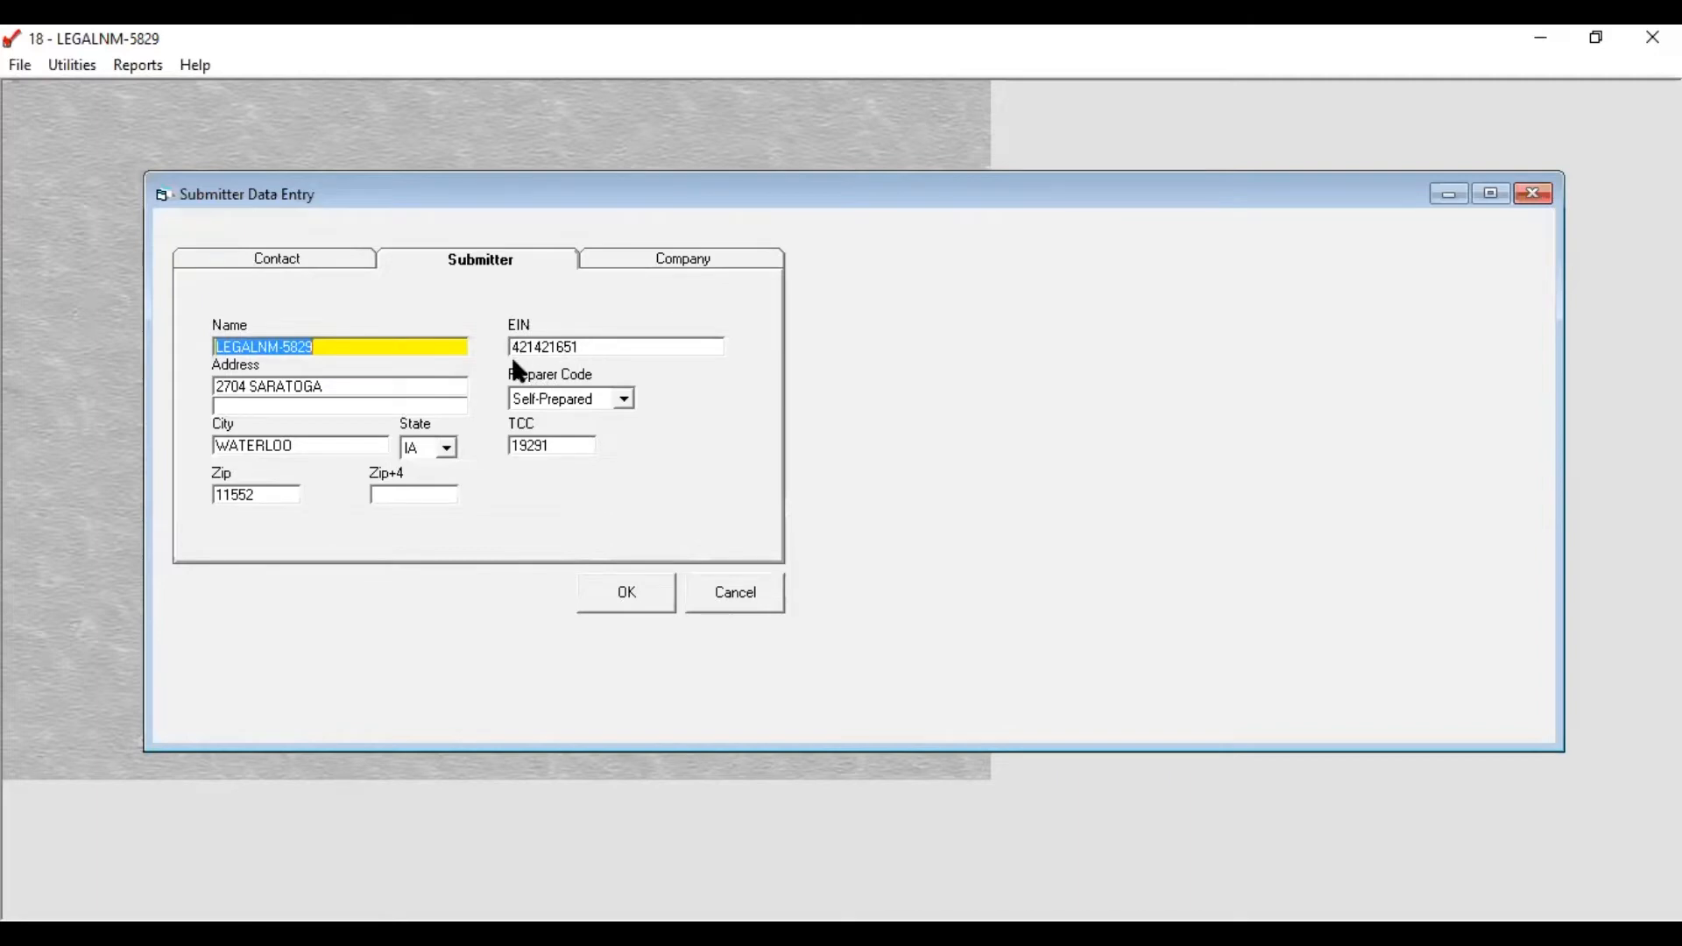
Step: Check the Preparer Code choices, review the Company and Contact tabs, and save the submitter information
click(625, 401)
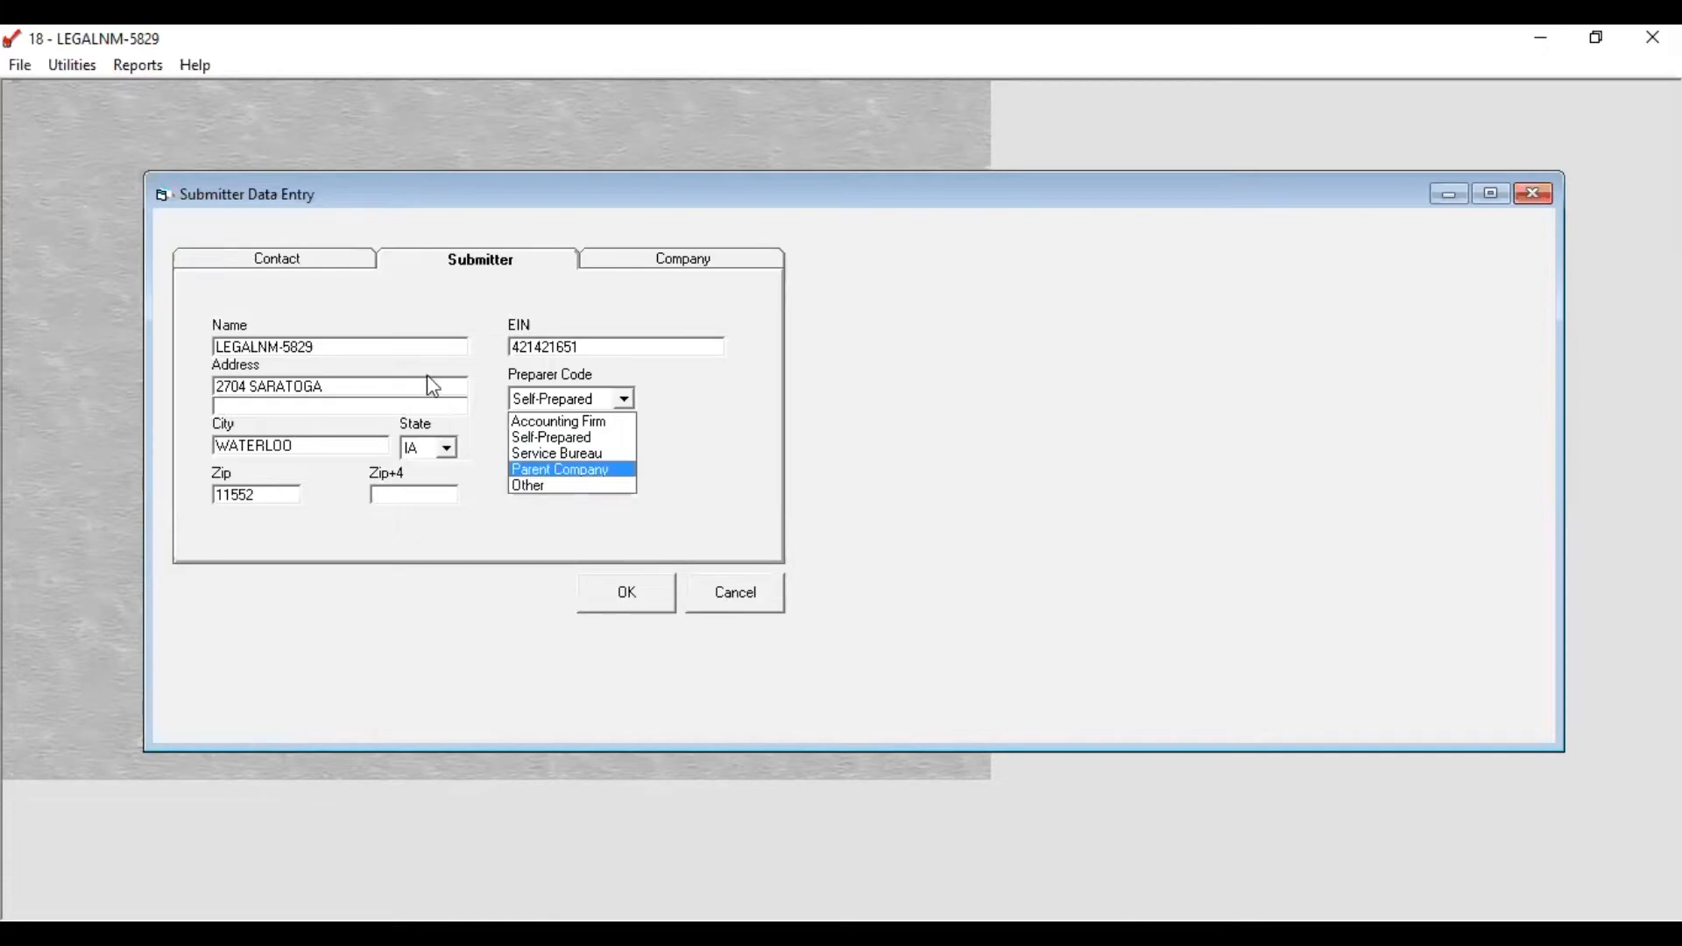
click(638, 263)
click(640, 266)
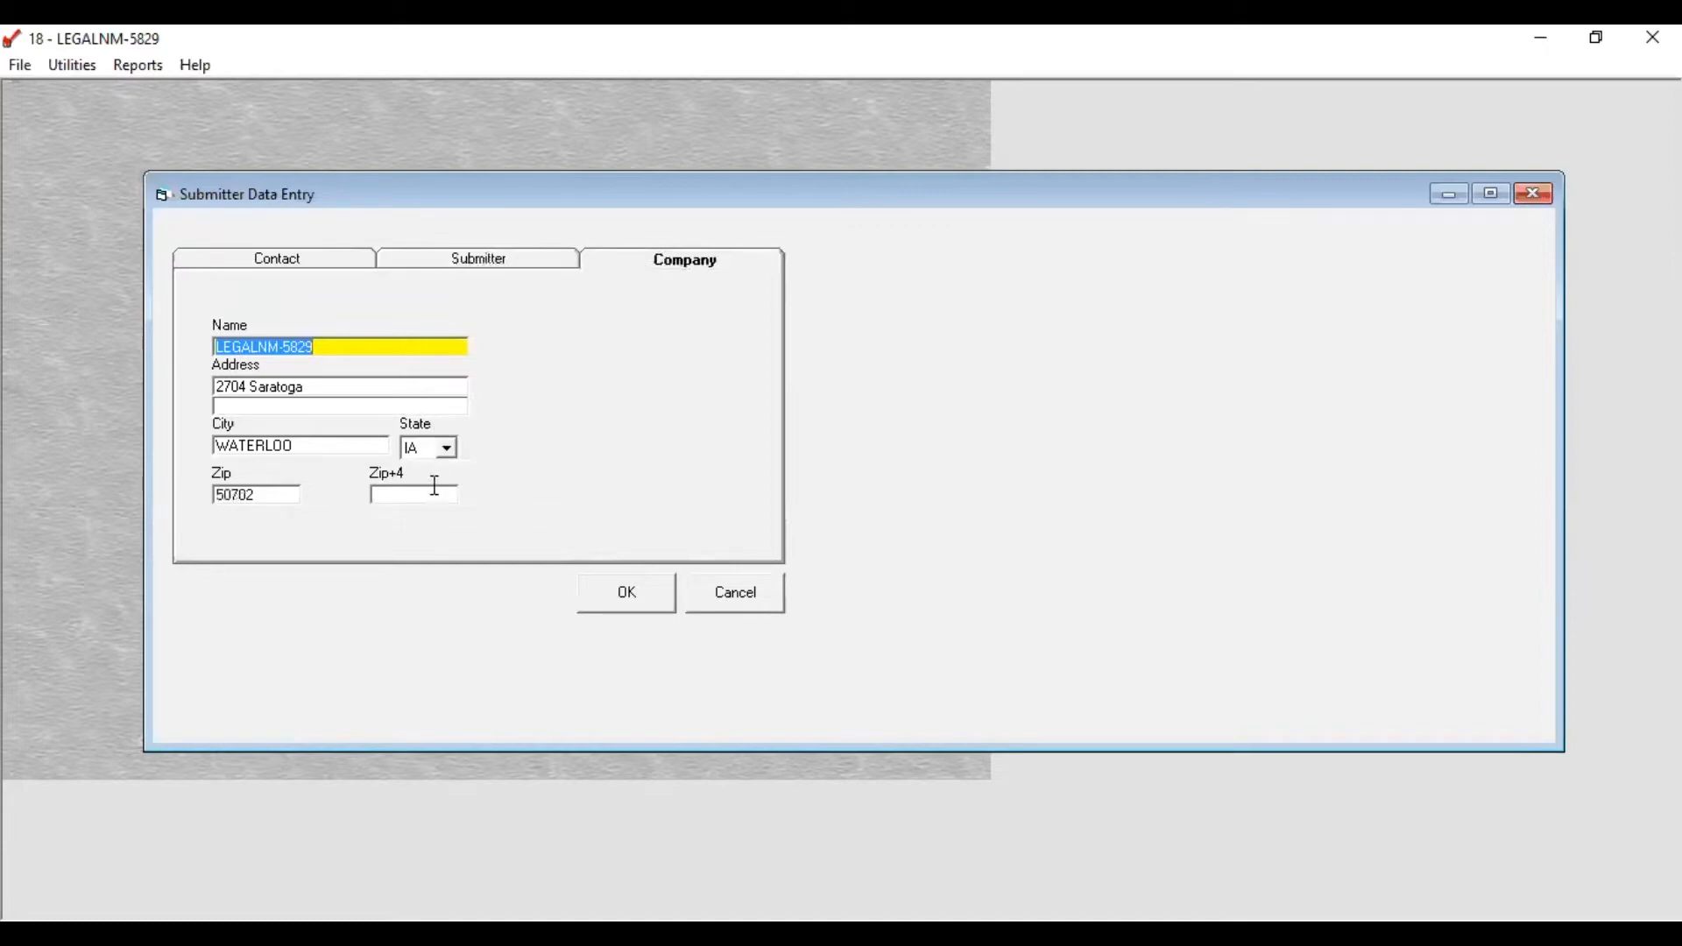
click(317, 271)
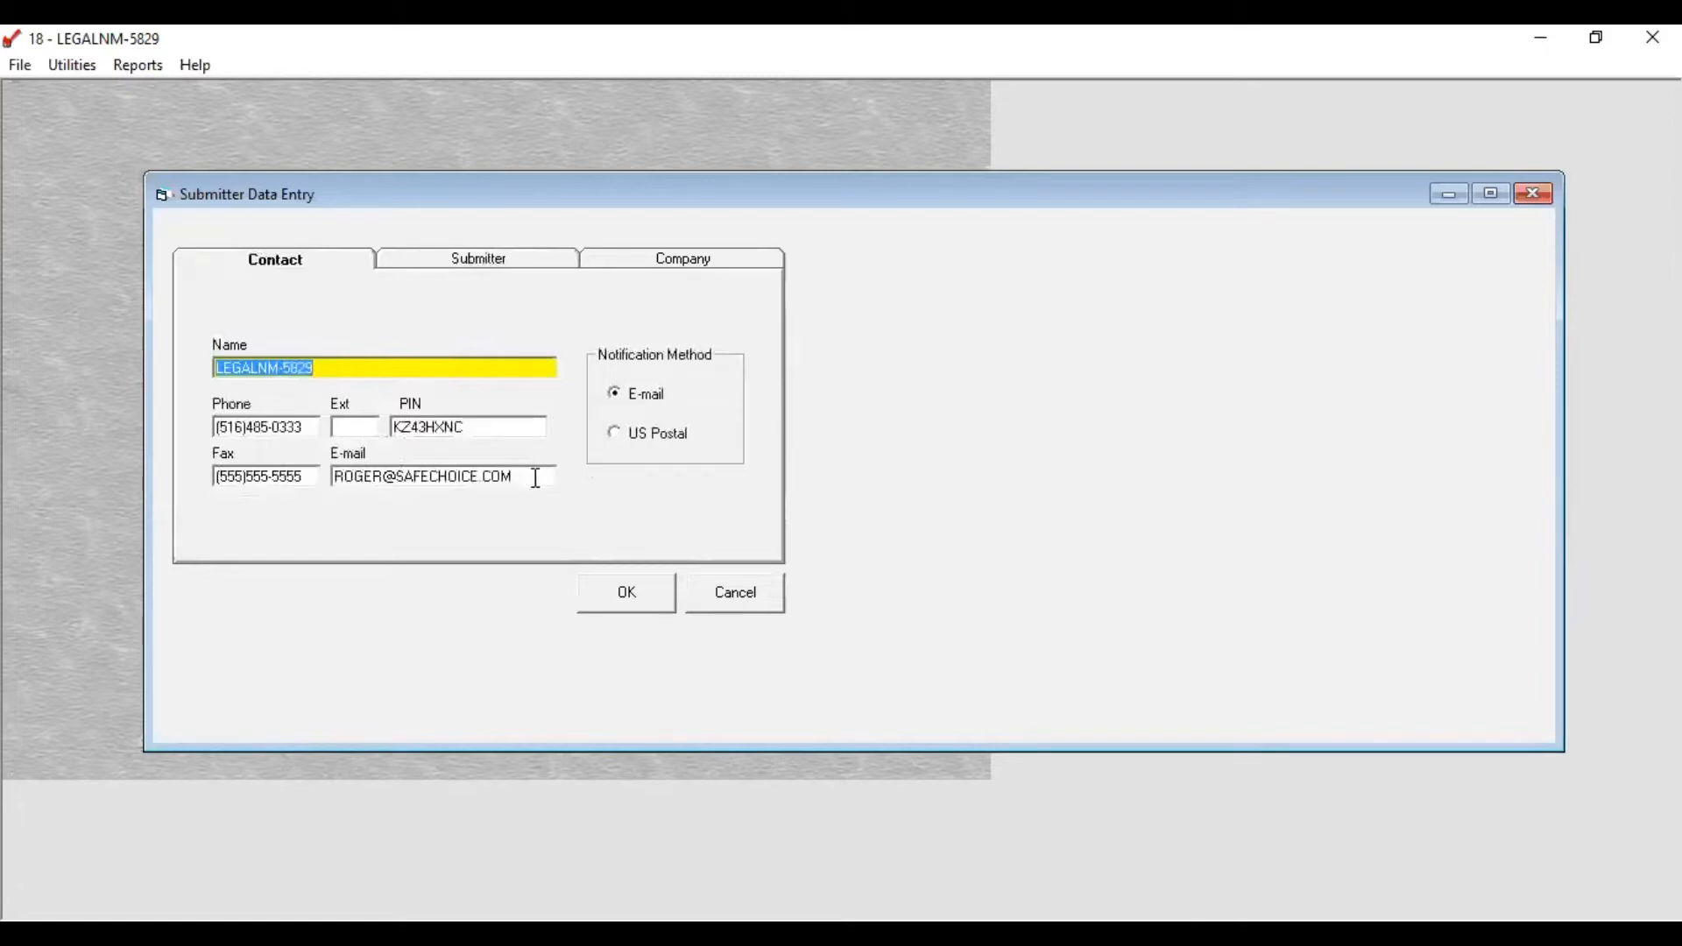
click(631, 601)
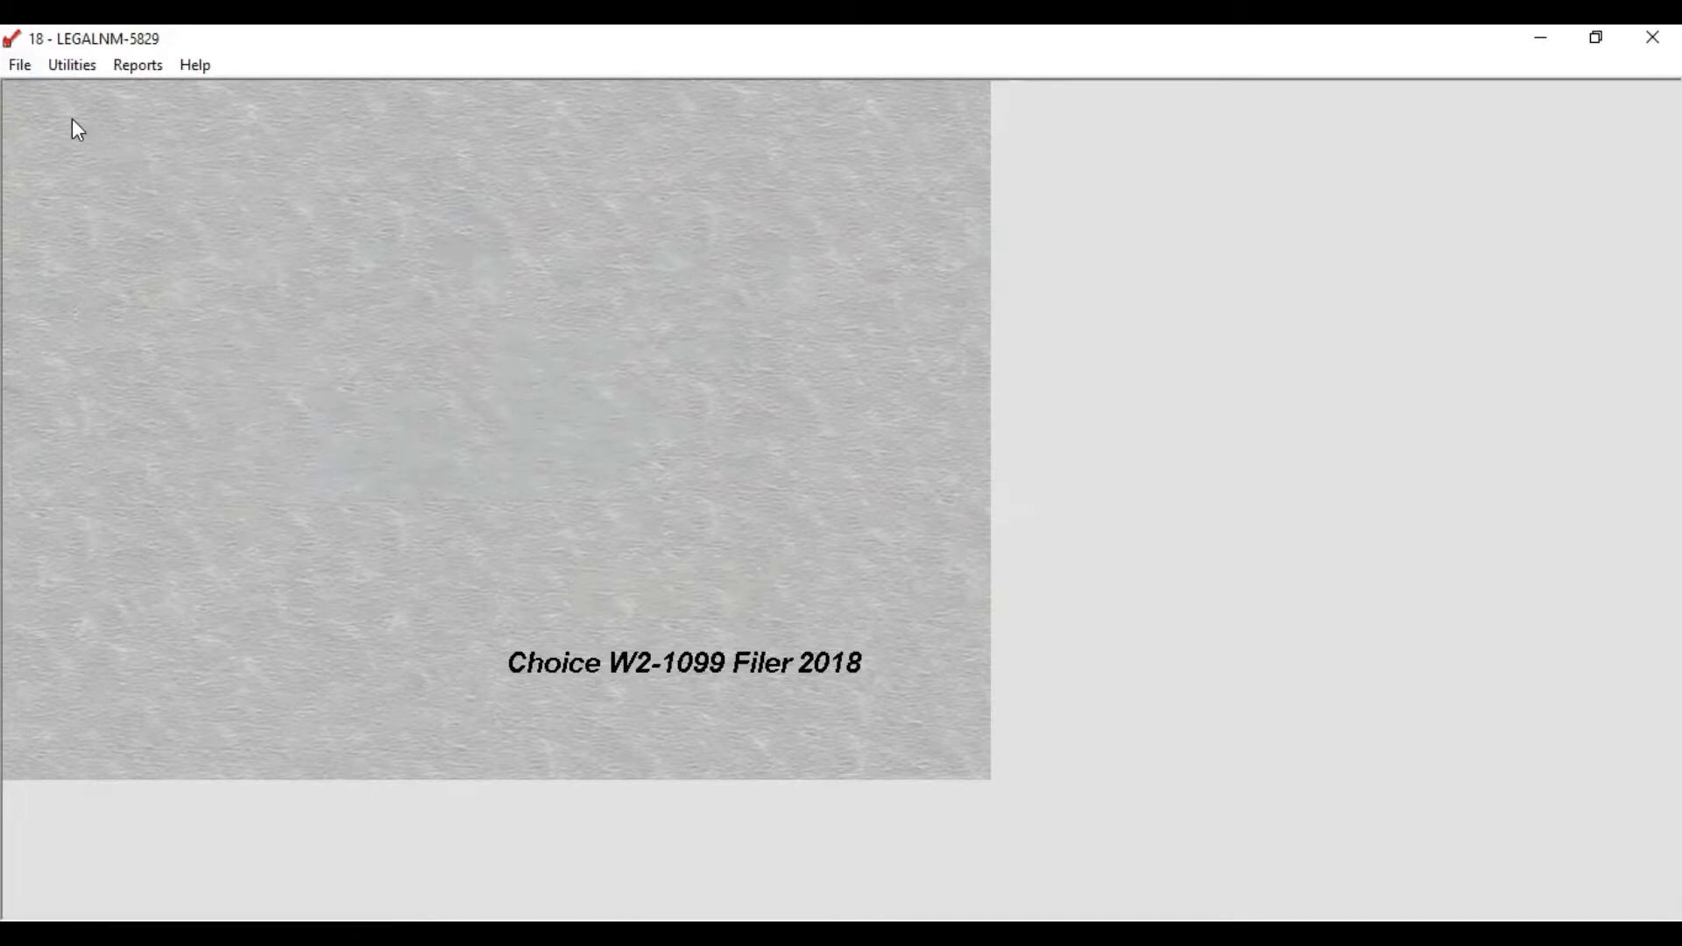
Step: Open the client's record via Utilities > Client File and view its Reporting Info tab
click(73, 67)
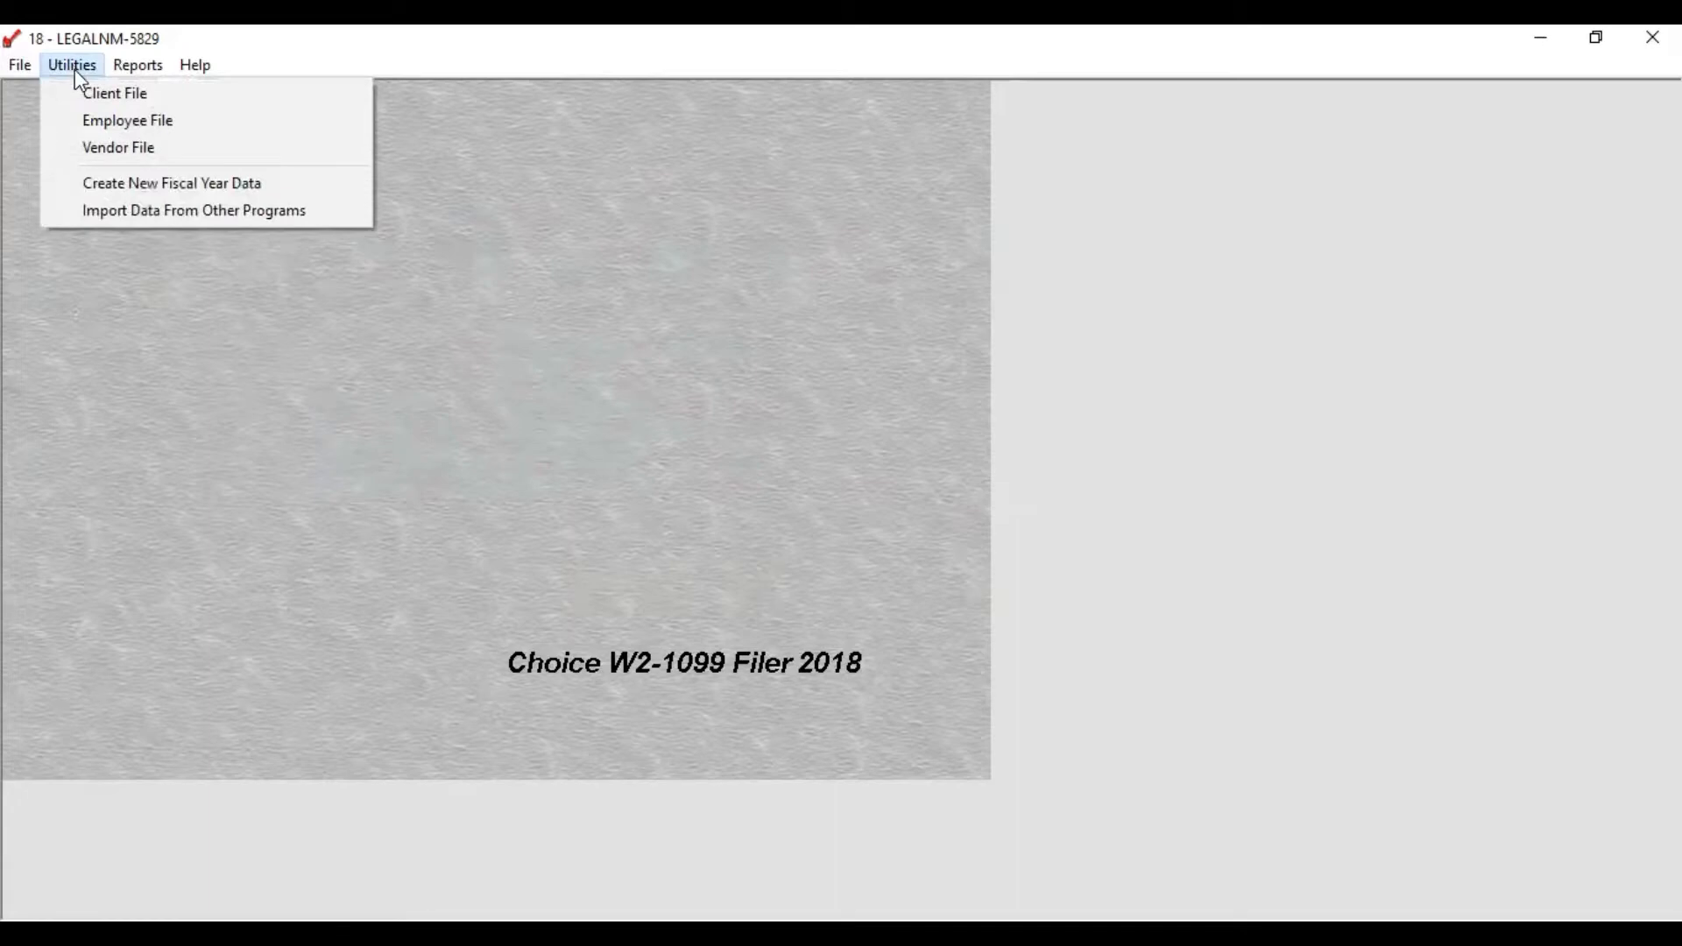
click(83, 104)
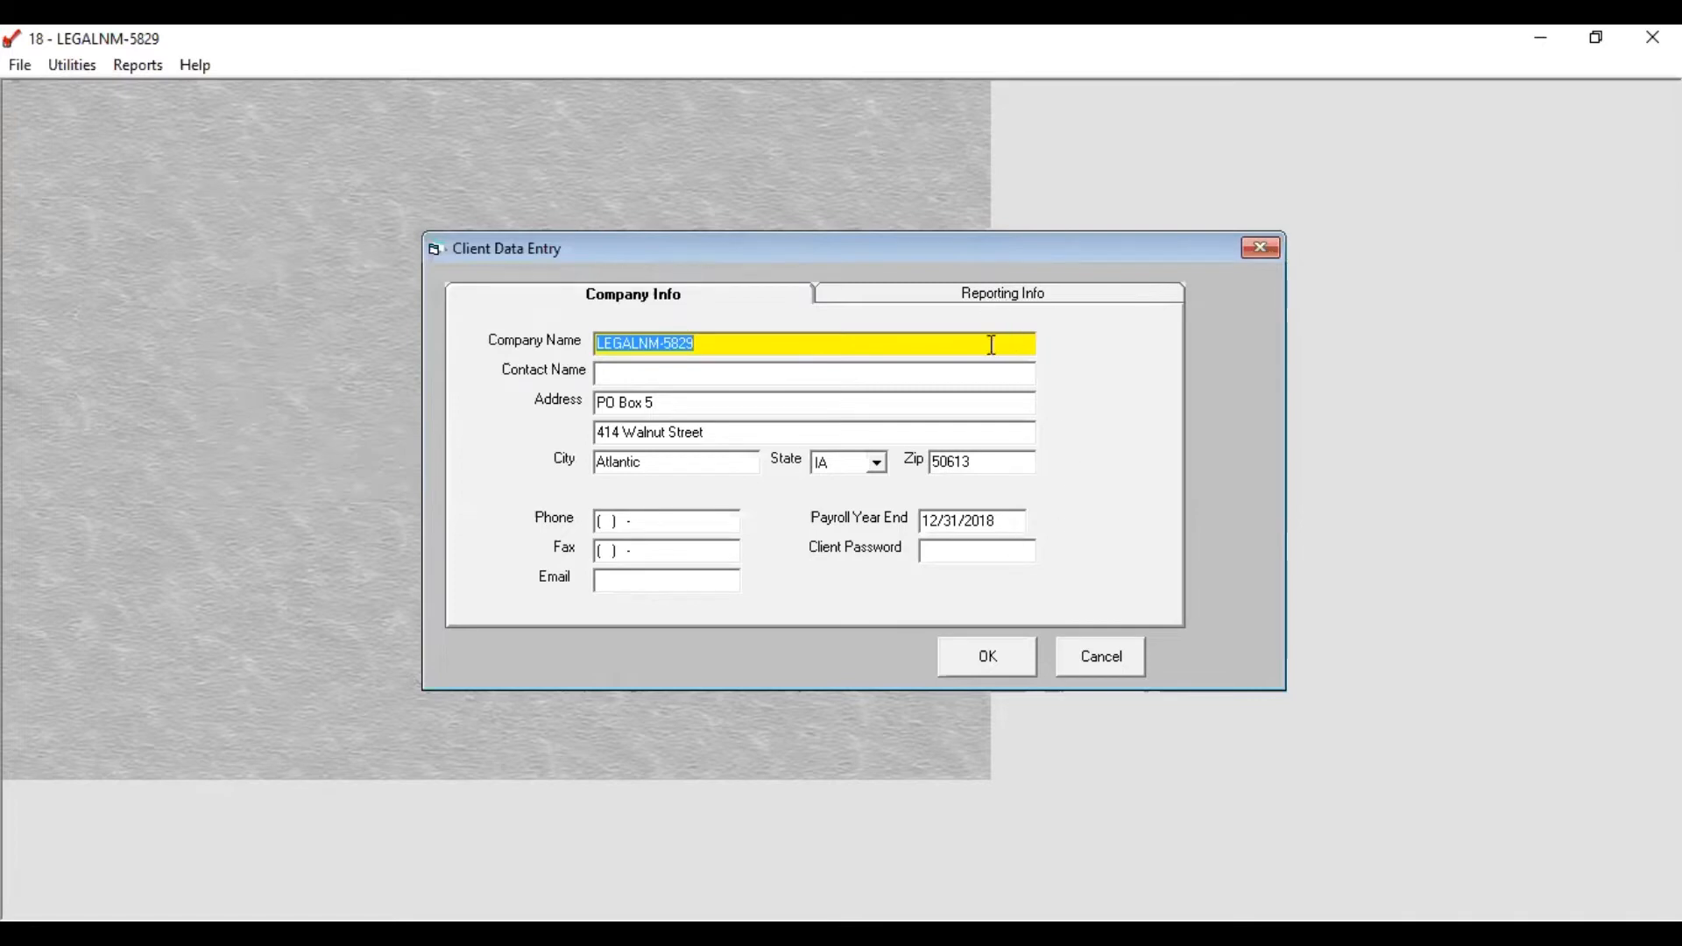
click(997, 298)
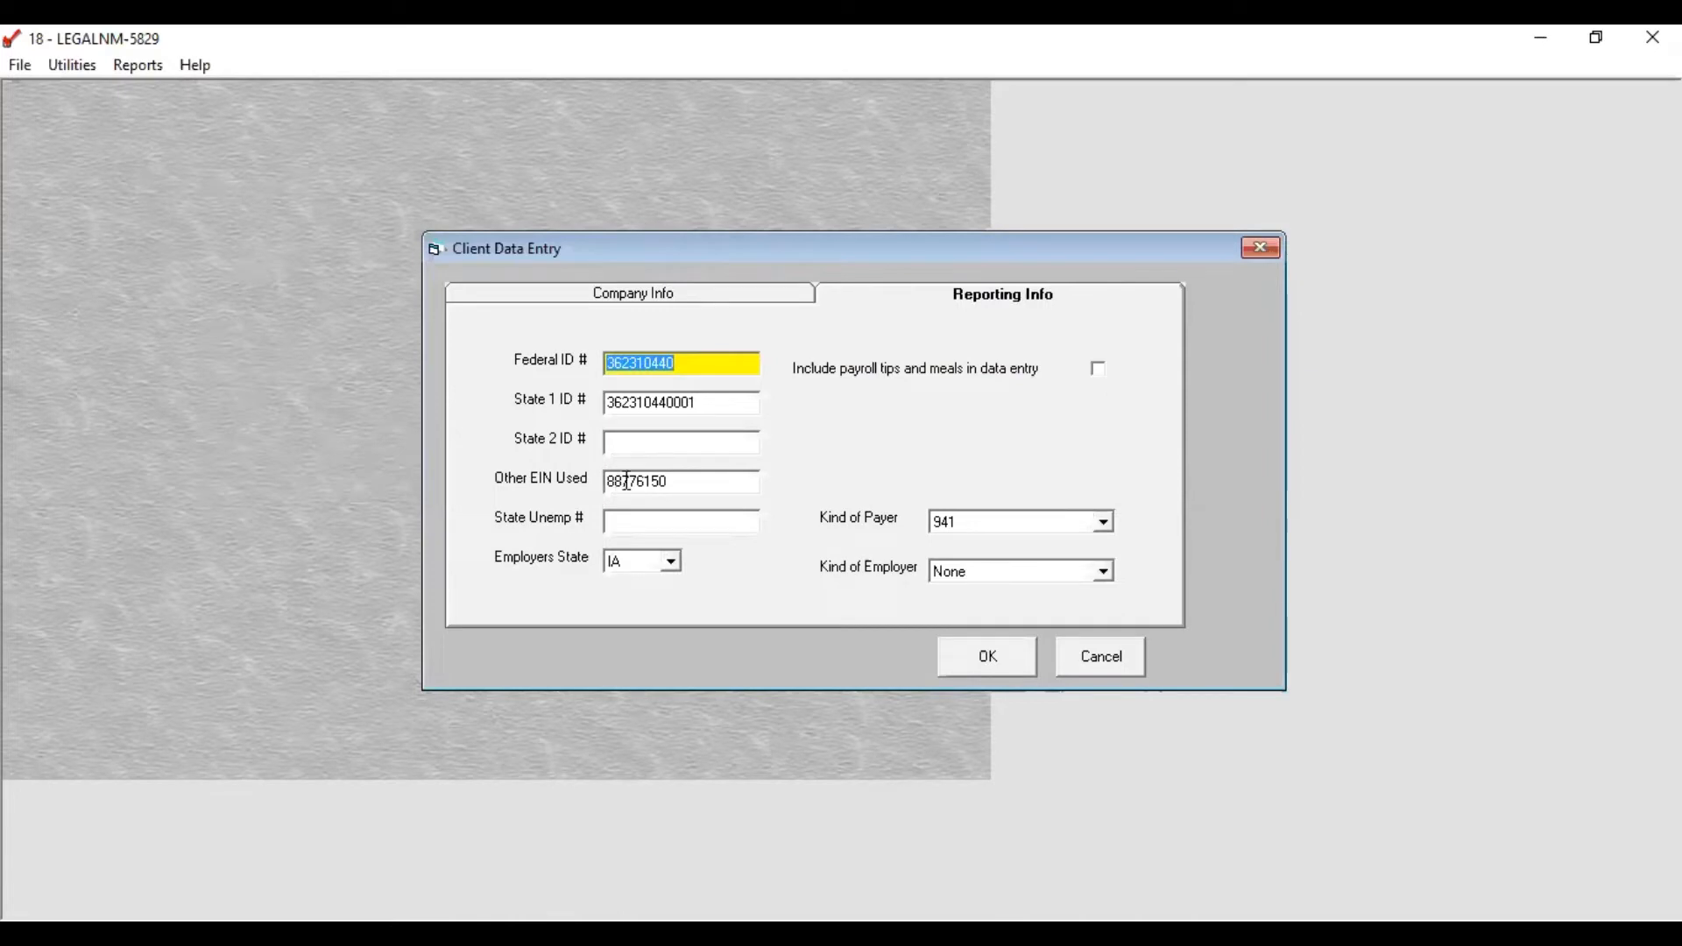
Step: Check Other EIN Used, keep Kind of Payer 941 and Kind of Employer None, then save the client record
click(696, 485)
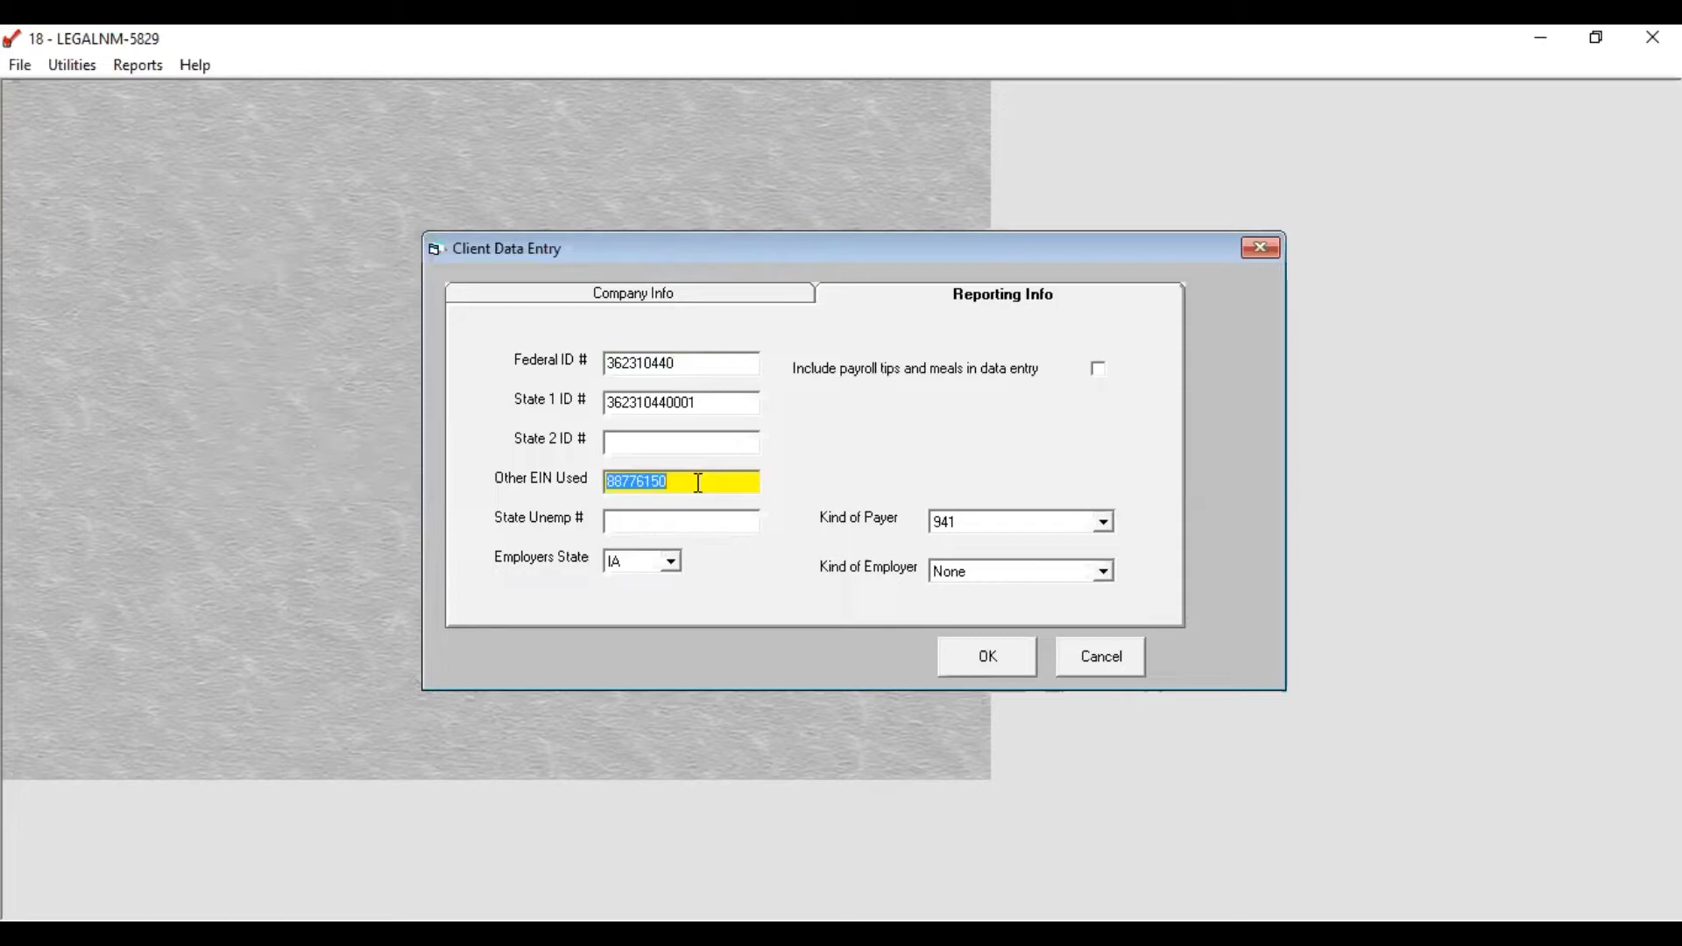
click(699, 484)
click(1105, 522)
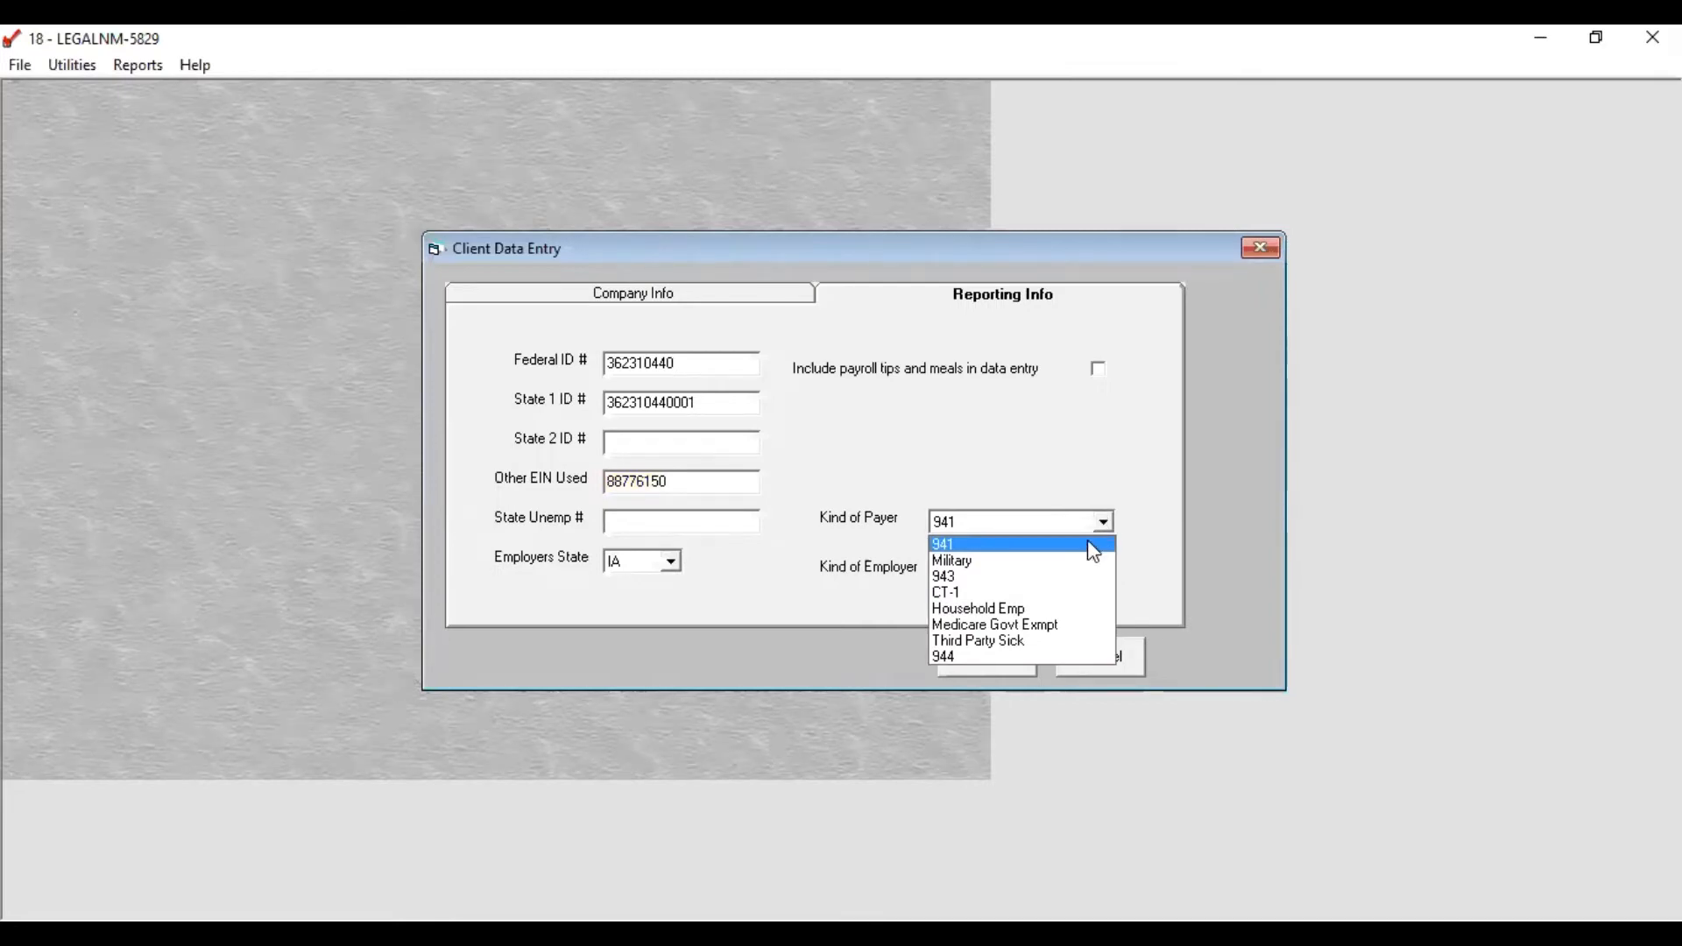
click(1088, 544)
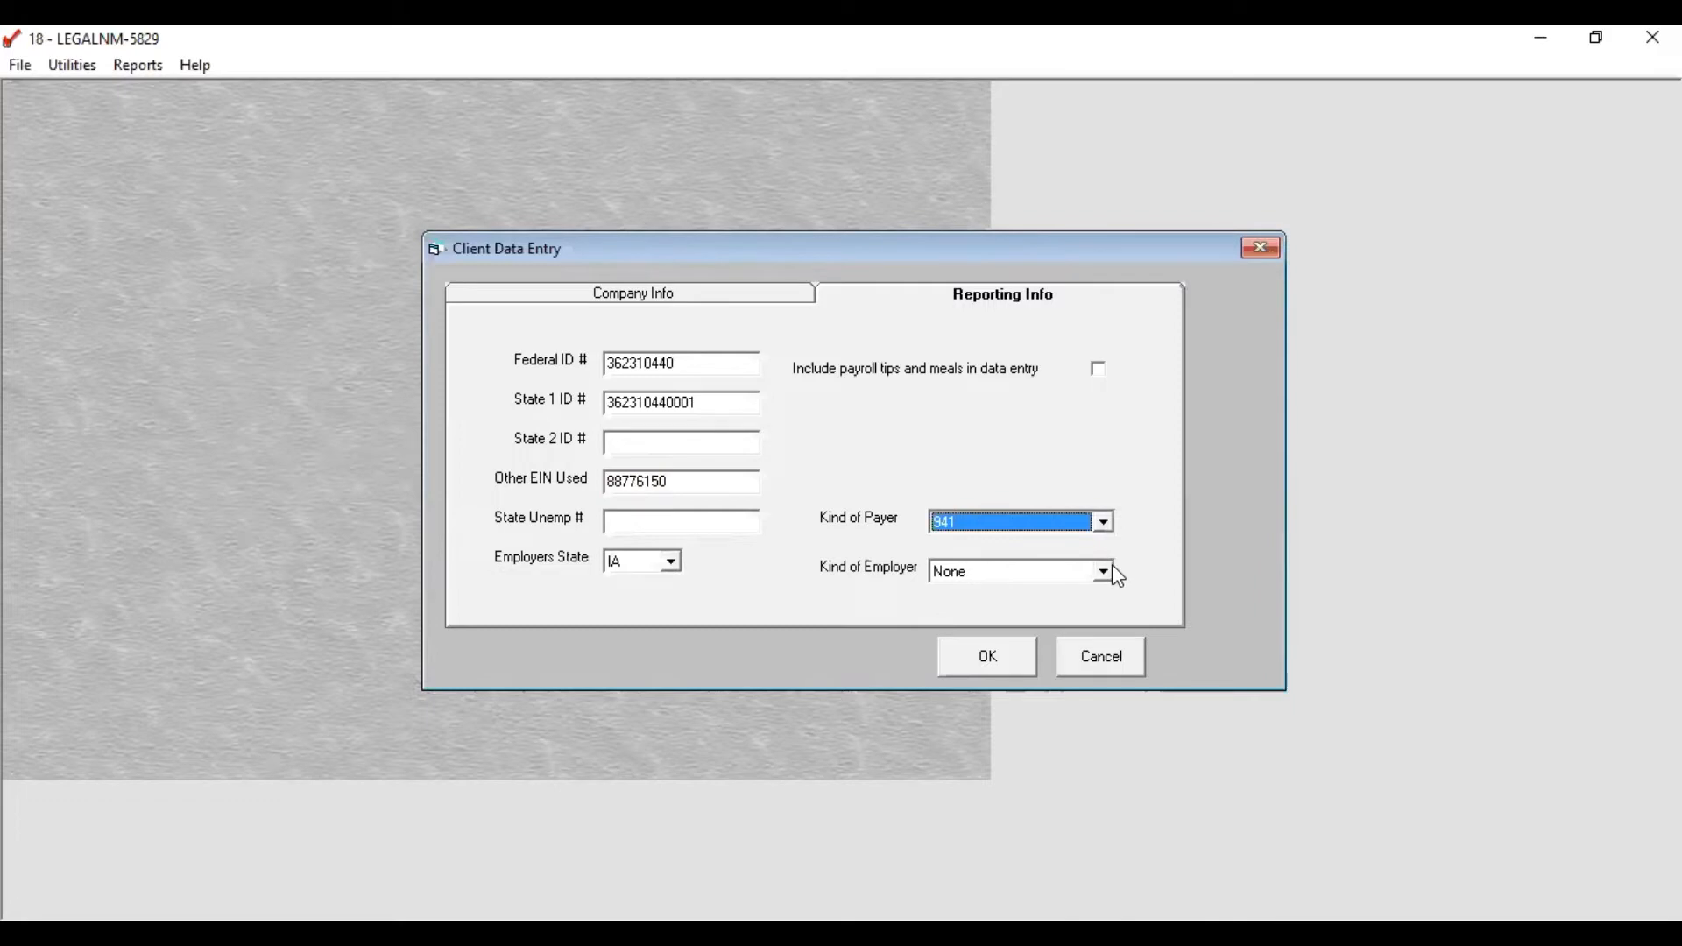
click(1108, 570)
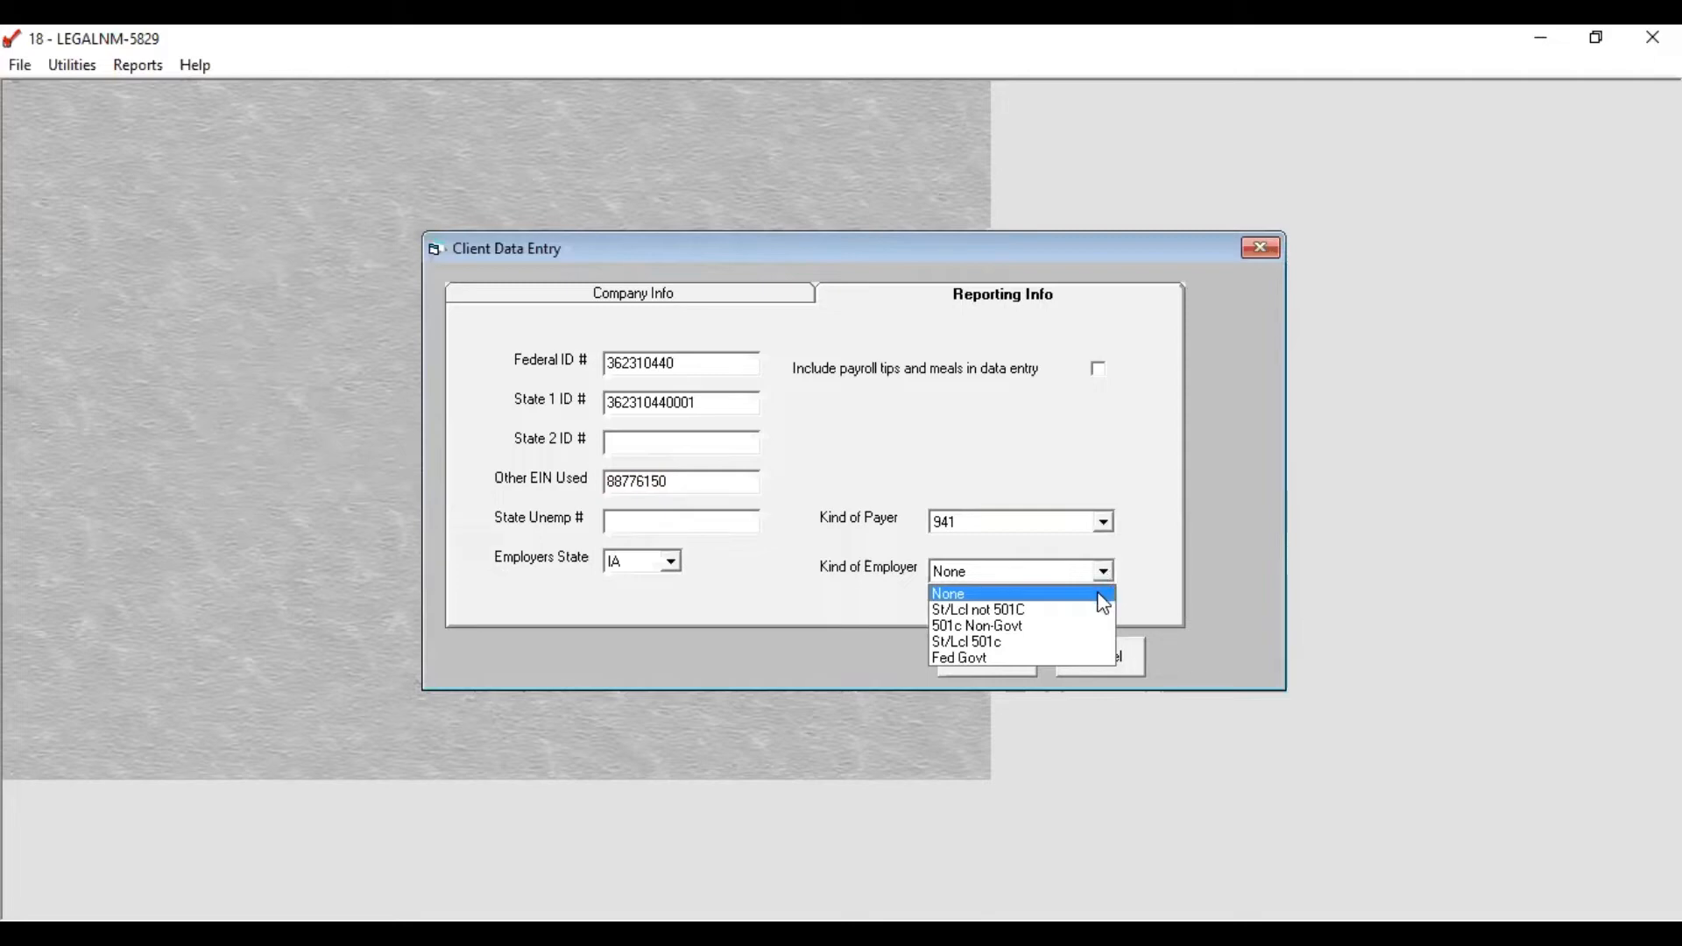
click(1103, 604)
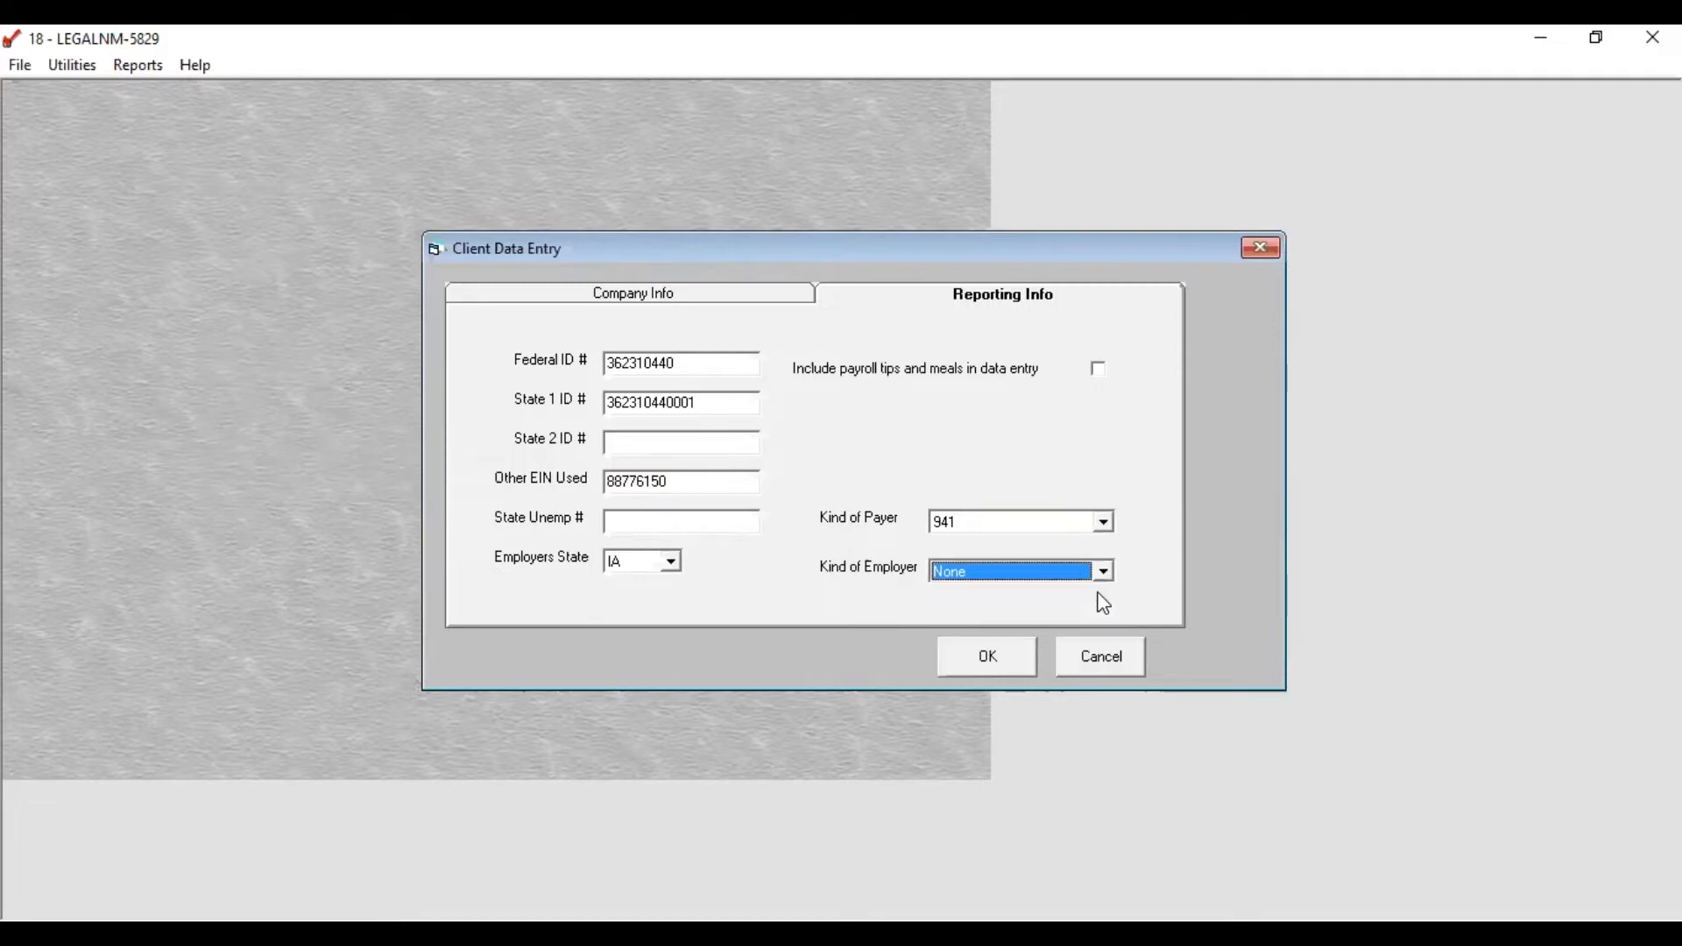
click(1013, 663)
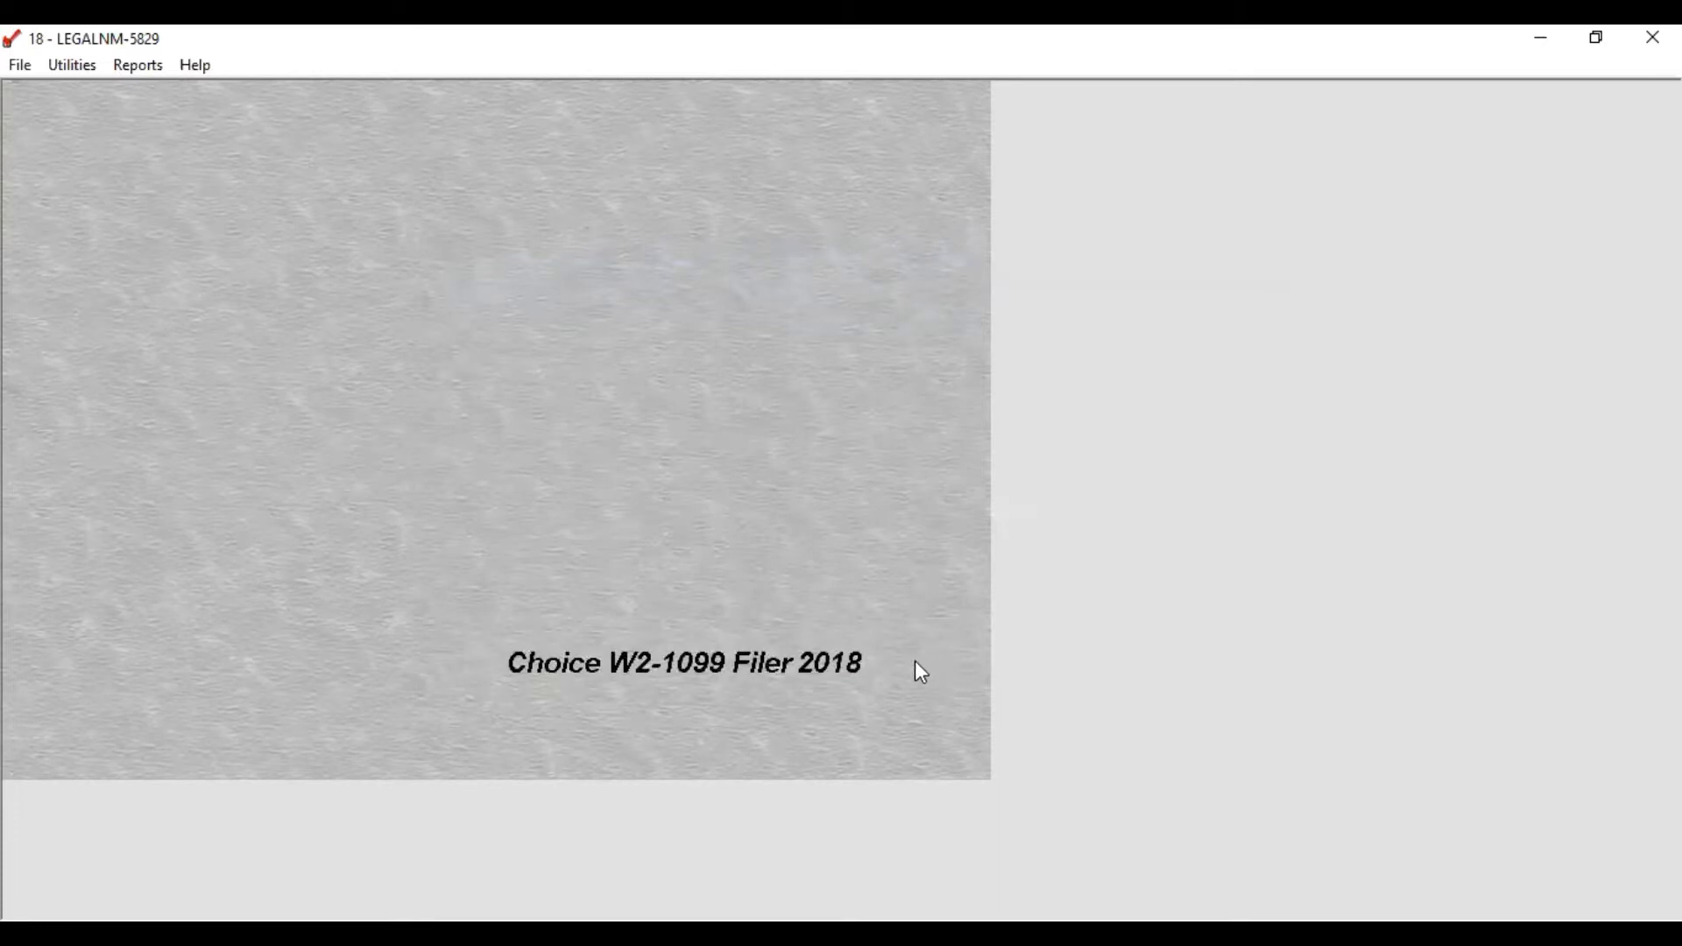
Step: Open the Employee W2 Reports window from the Reports menu
click(148, 70)
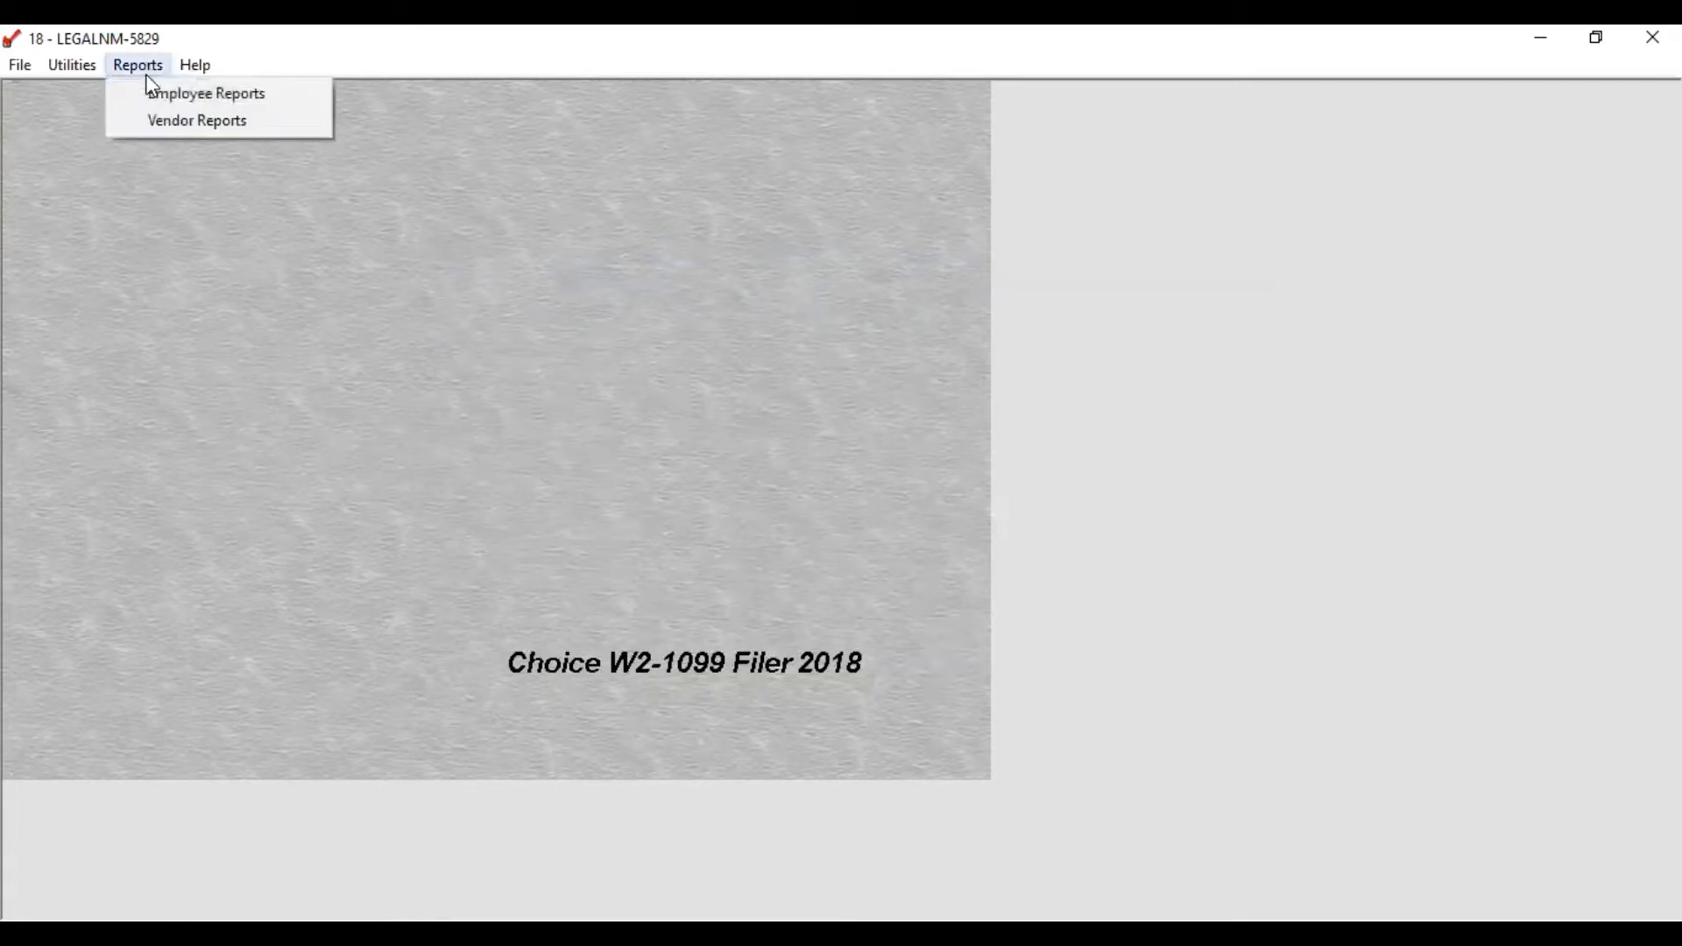
click(186, 98)
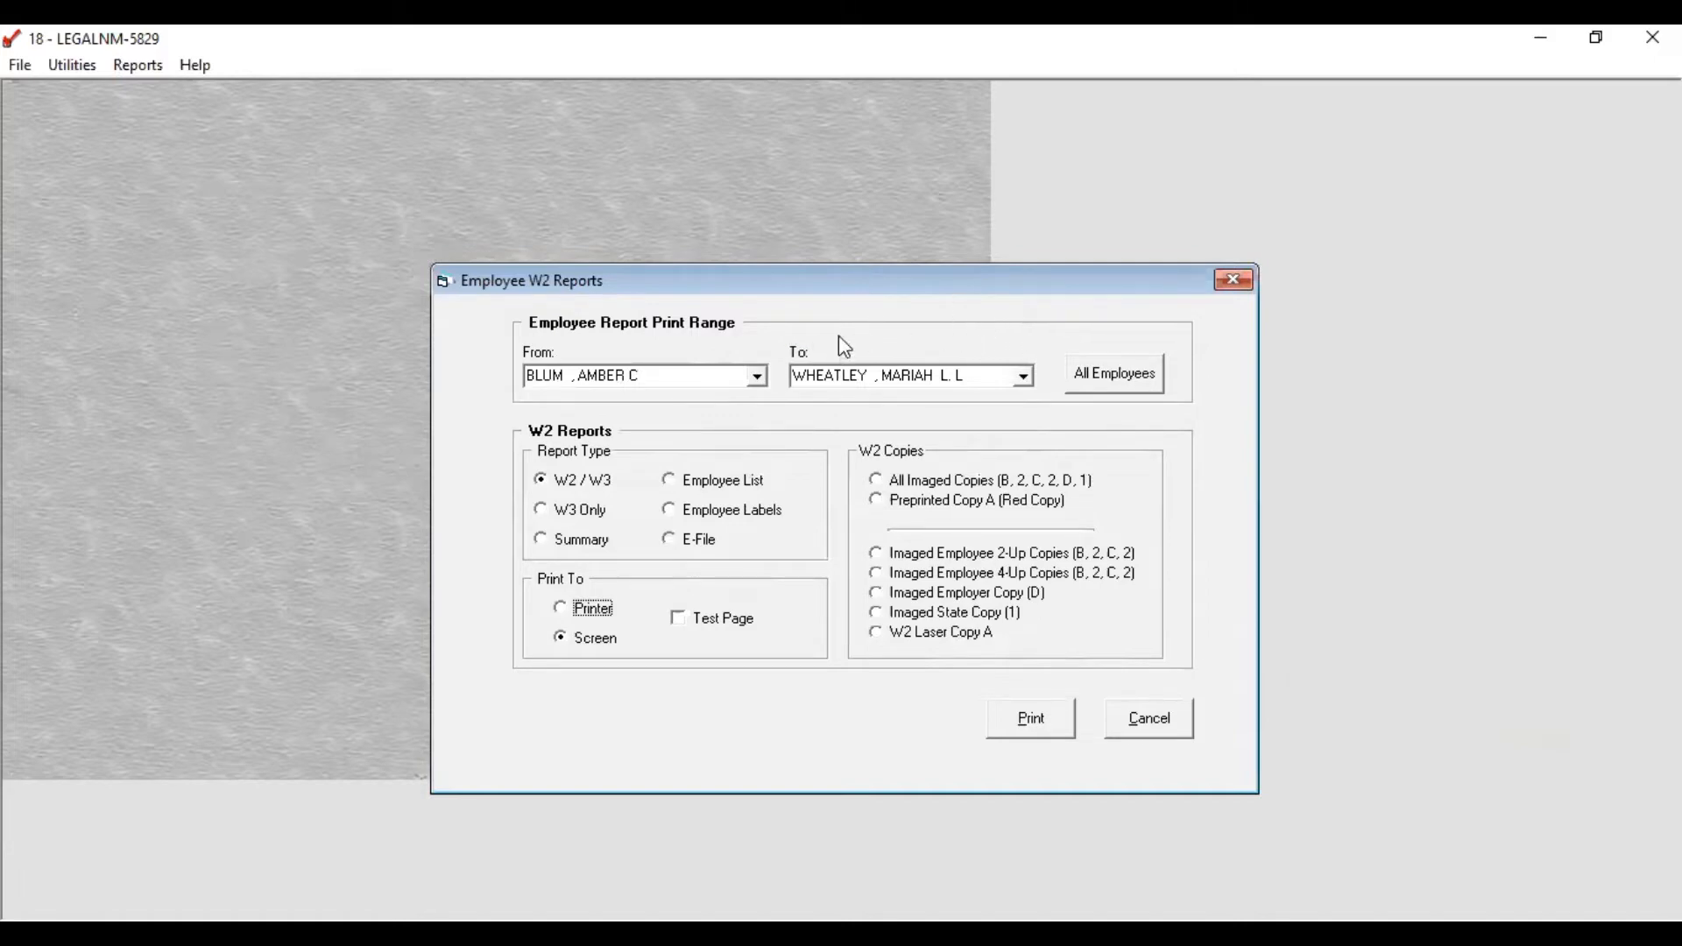
Step: Choose the E-File report type and generate the W2 e-file
click(669, 539)
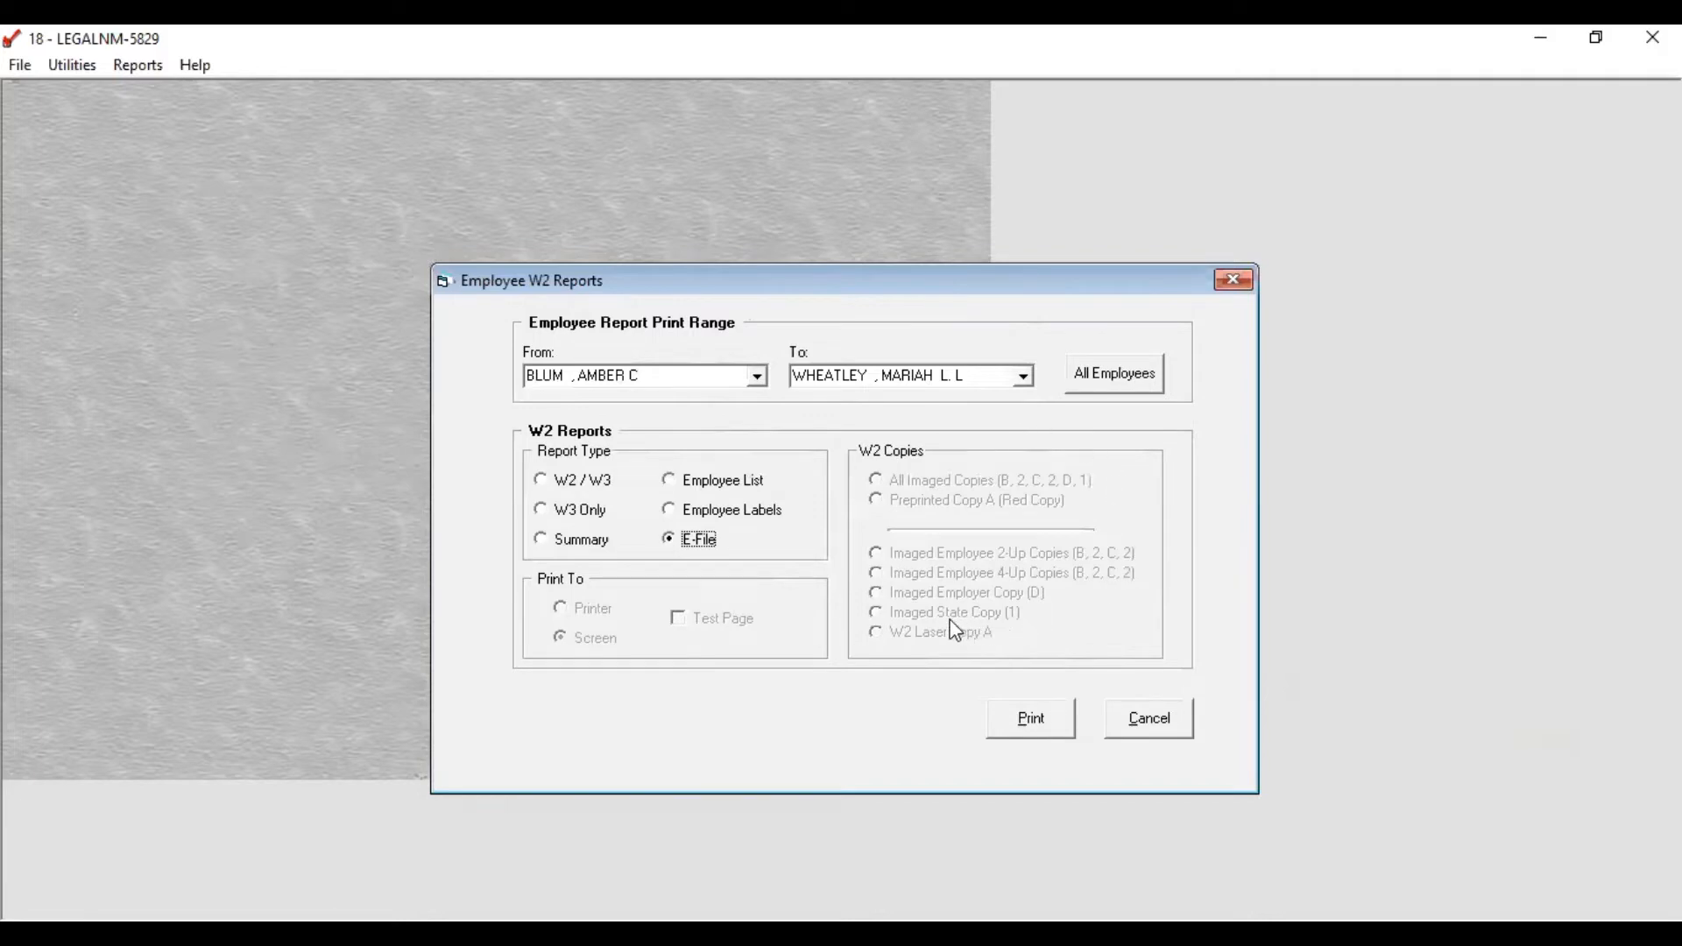
click(1034, 727)
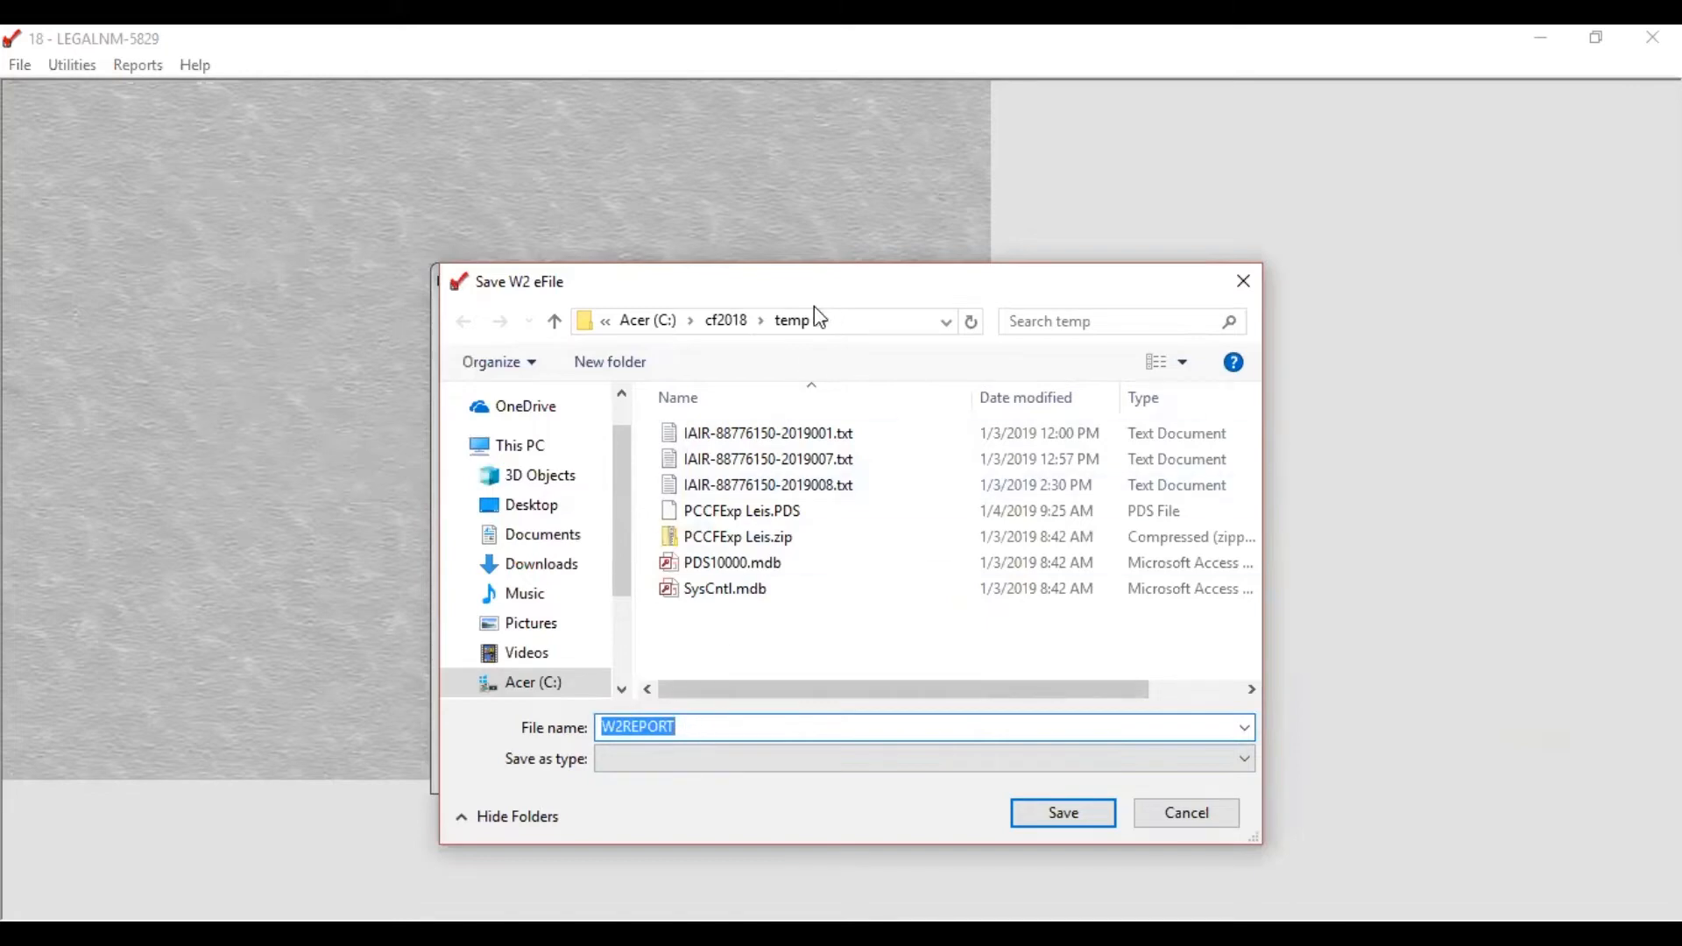
click(739, 322)
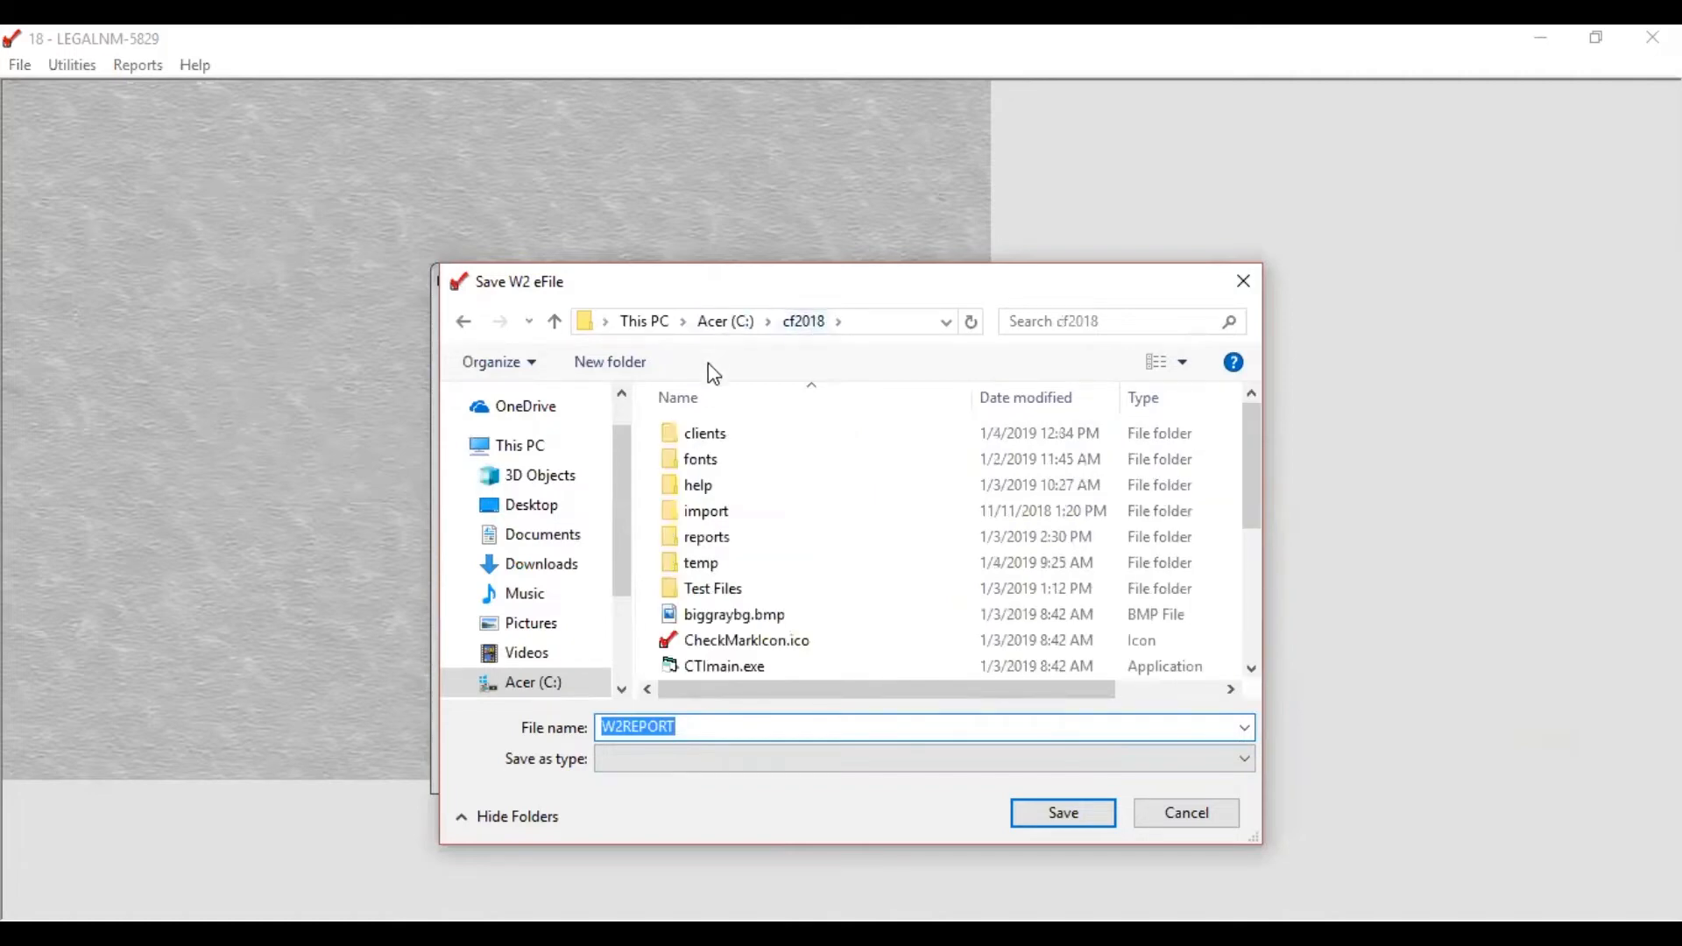
double_click(693, 436)
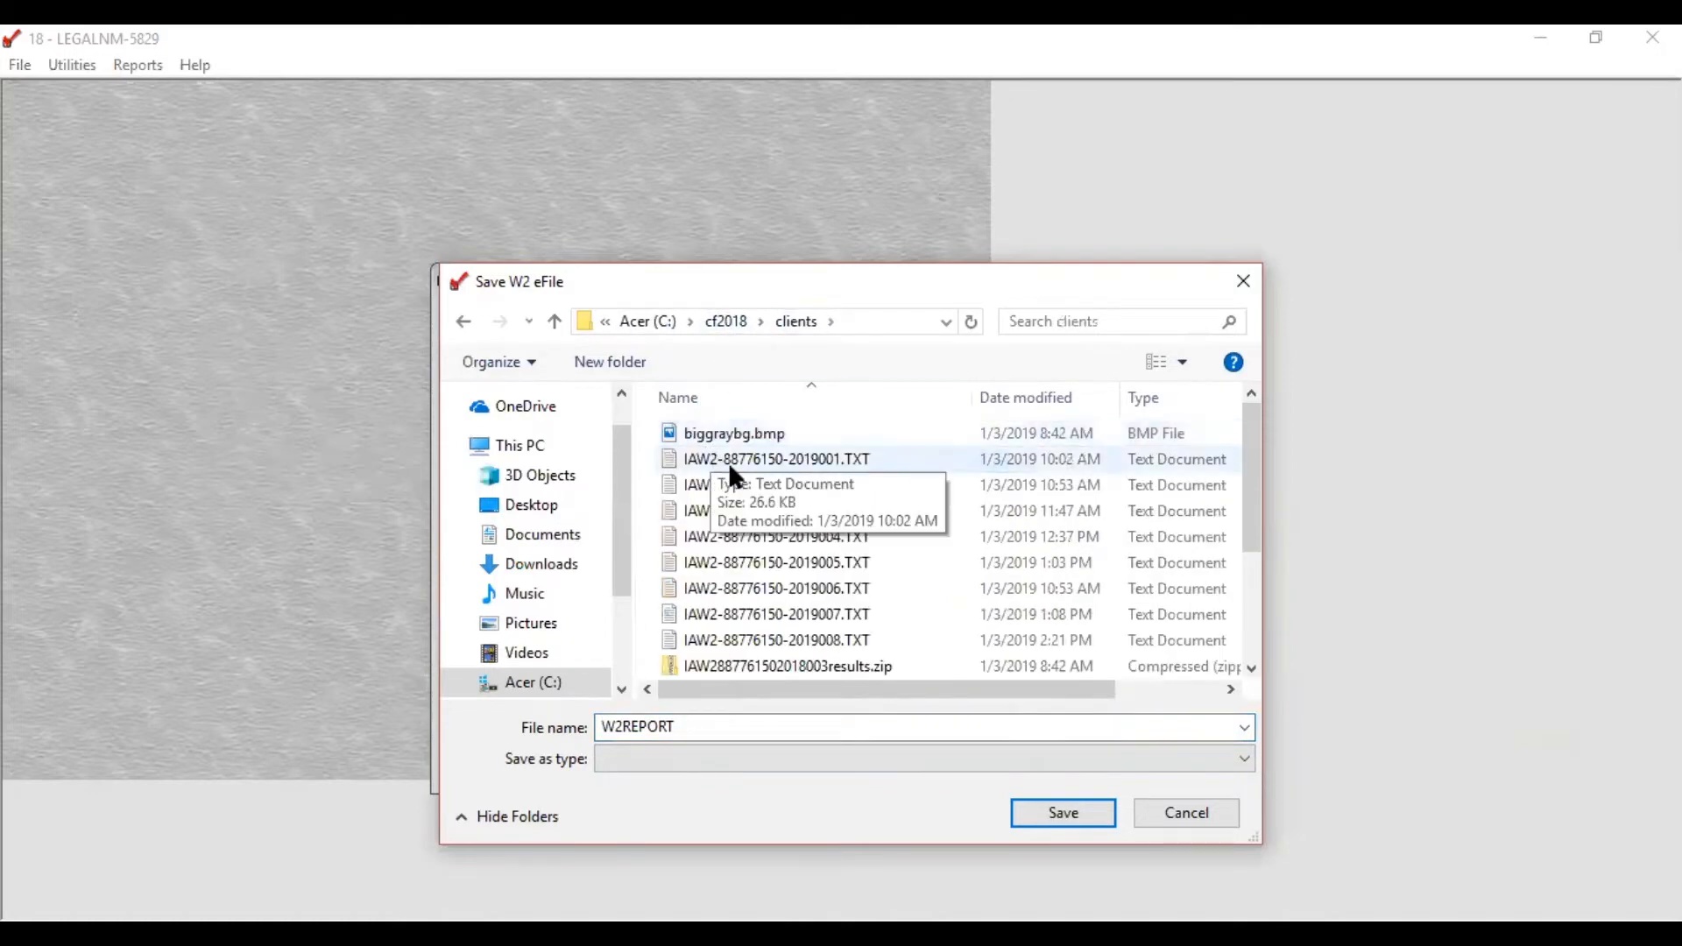
click(740, 461)
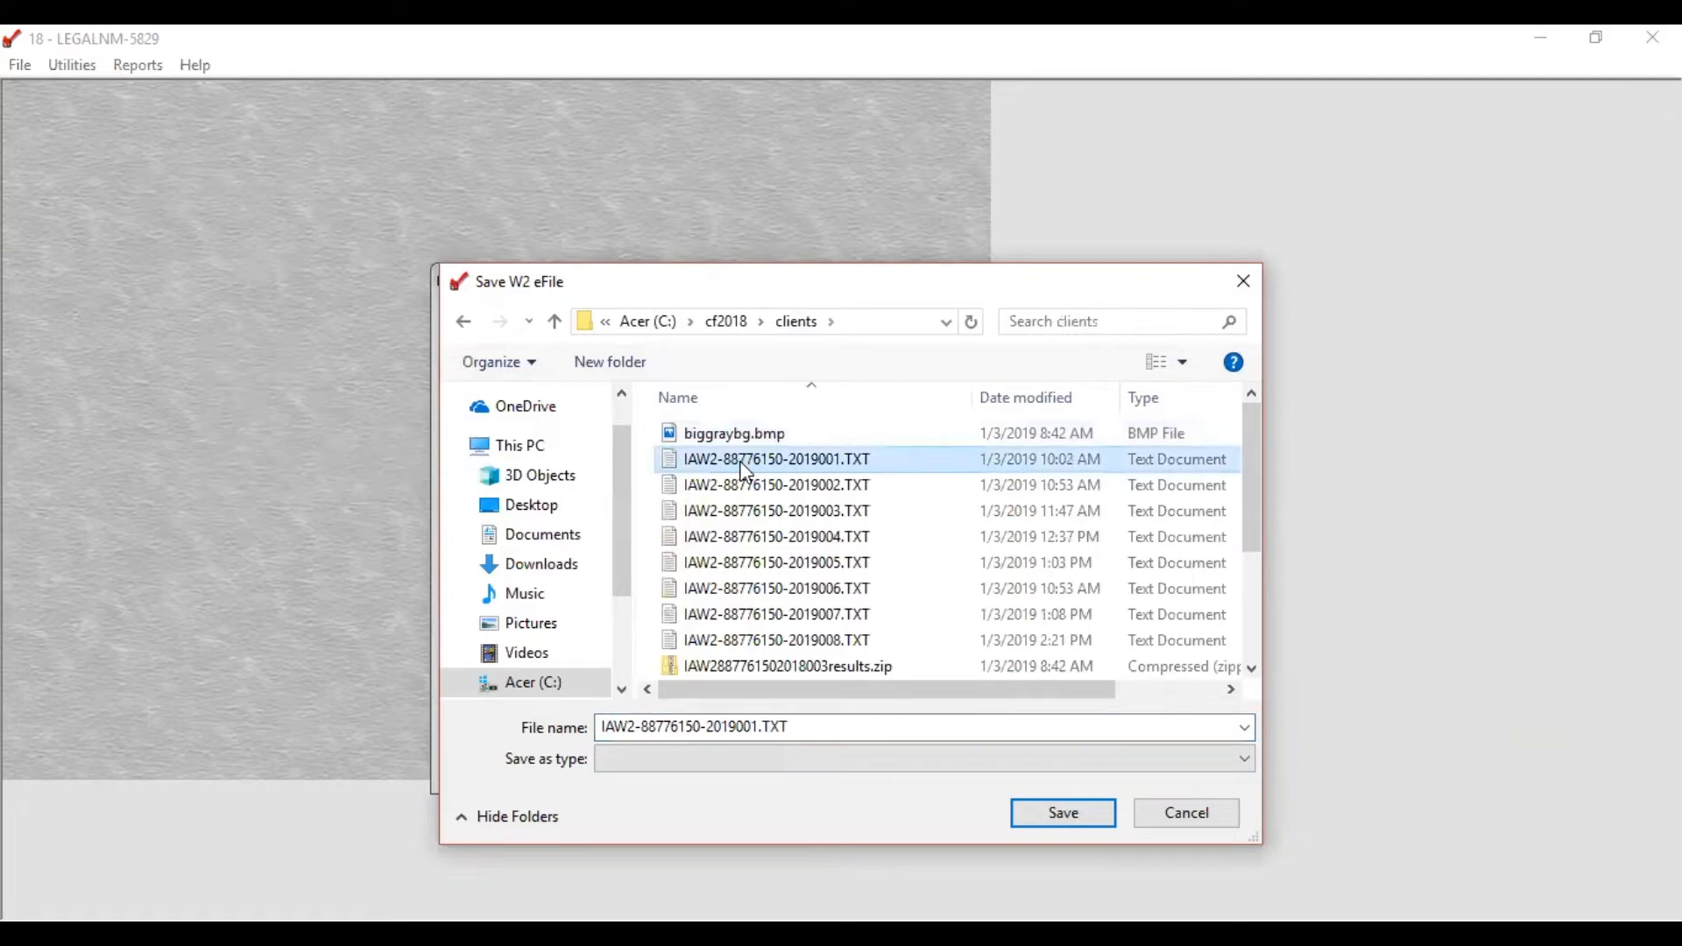
click(767, 649)
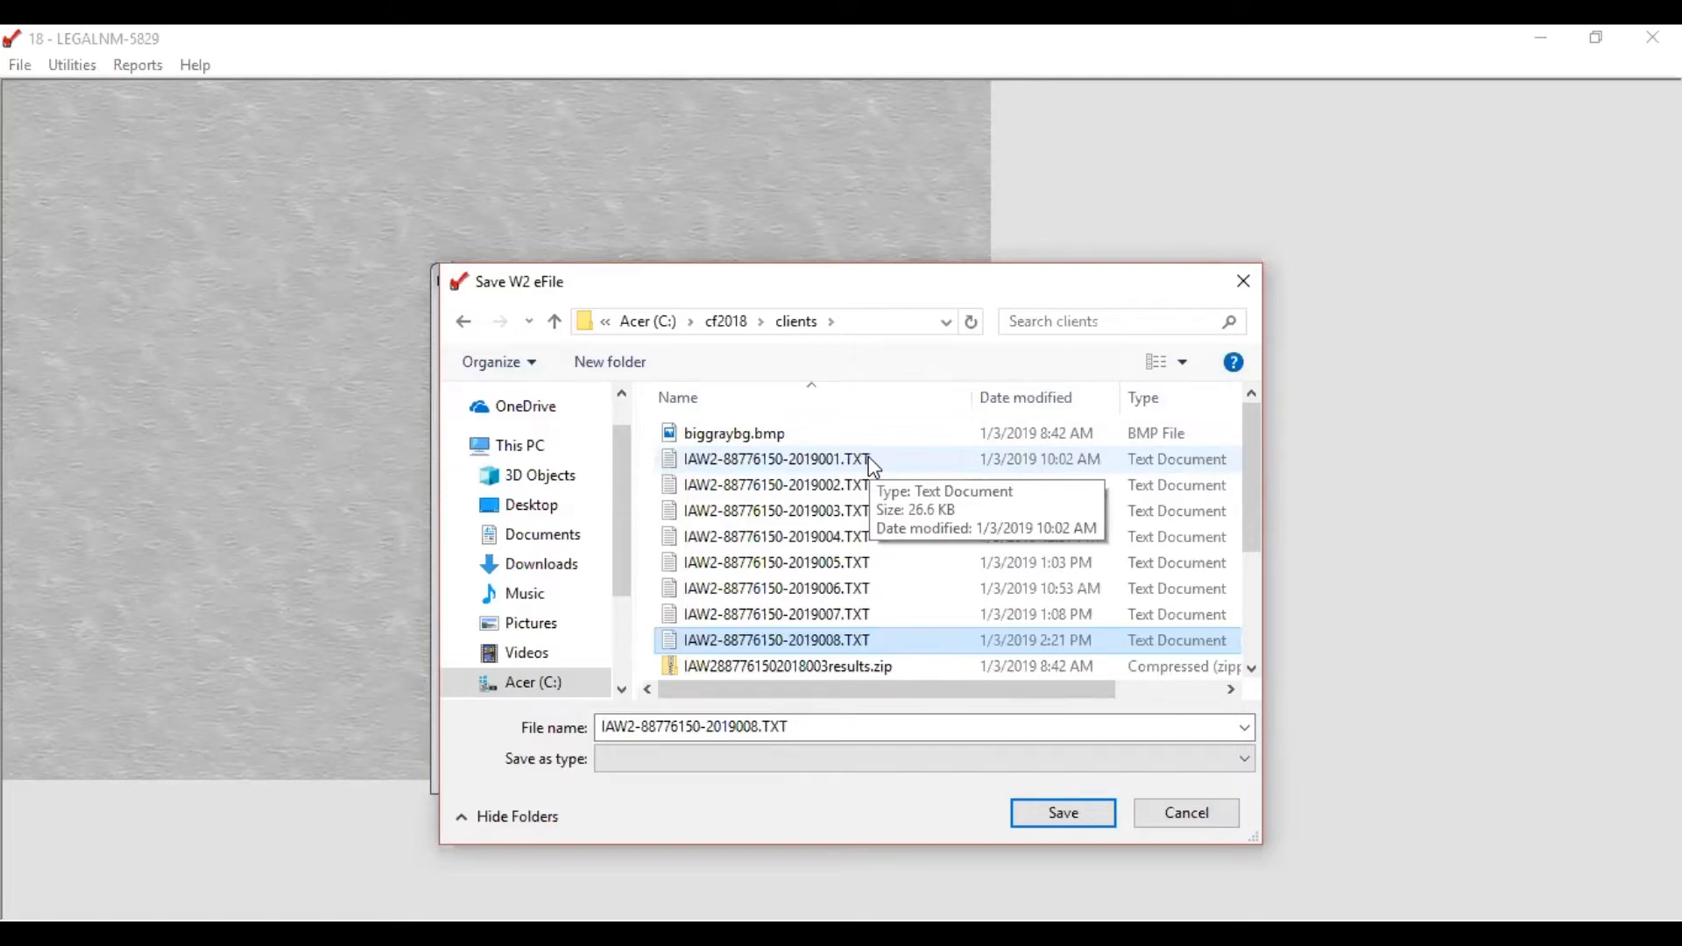
click(698, 642)
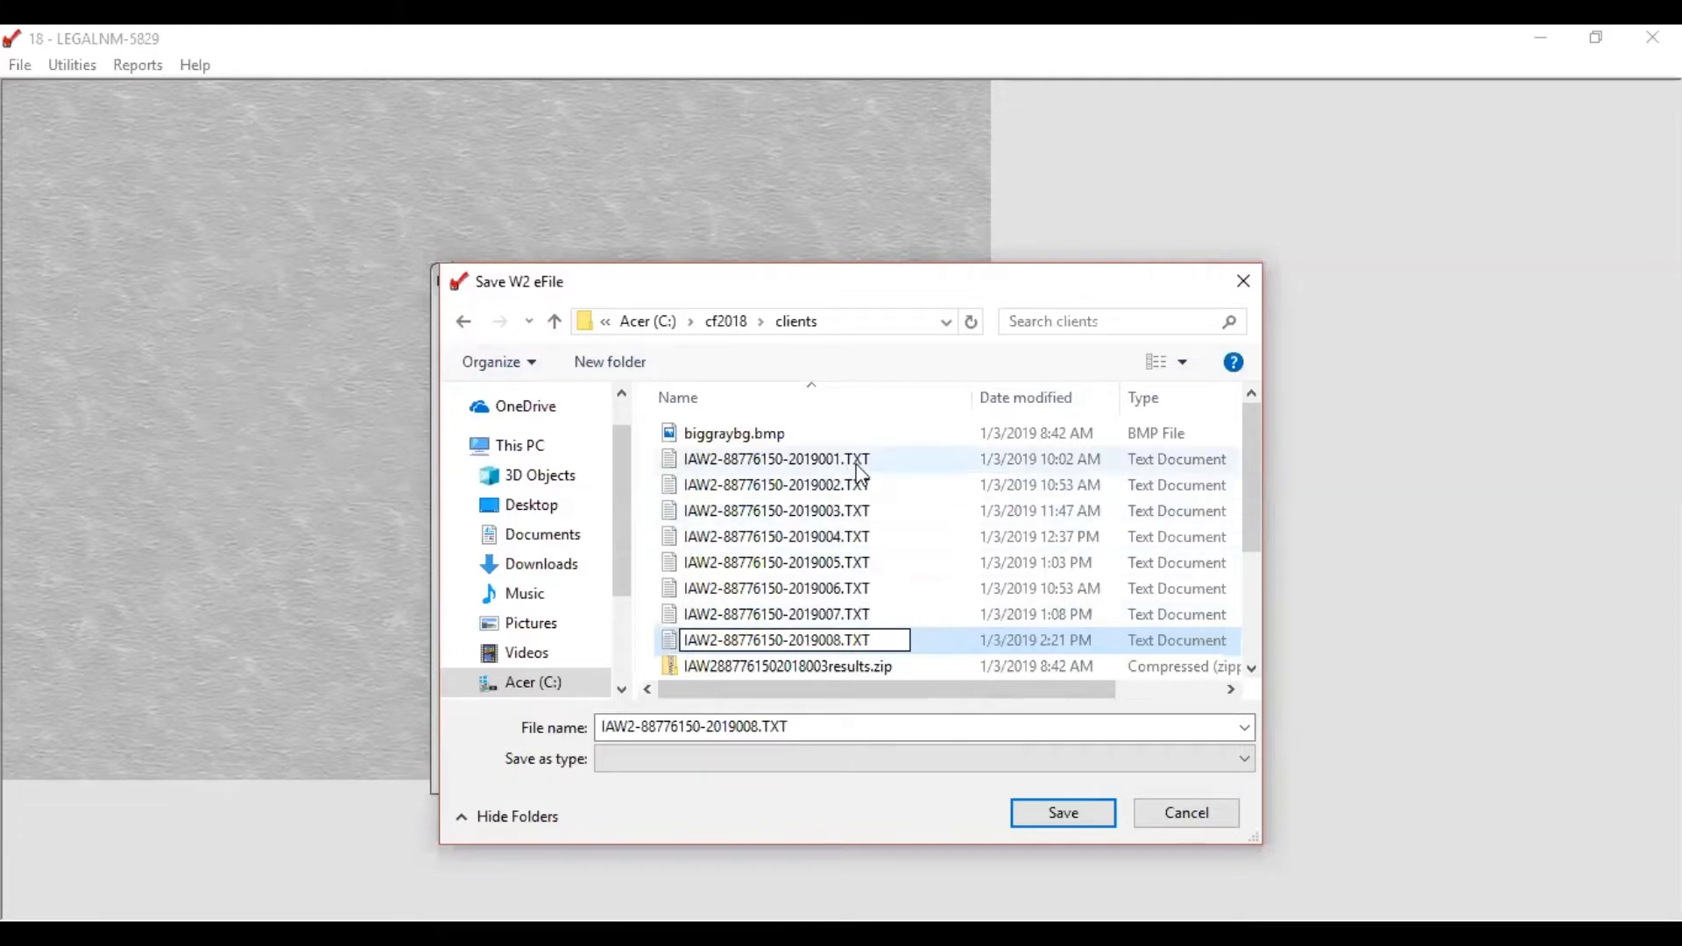
click(755, 727)
click(753, 727)
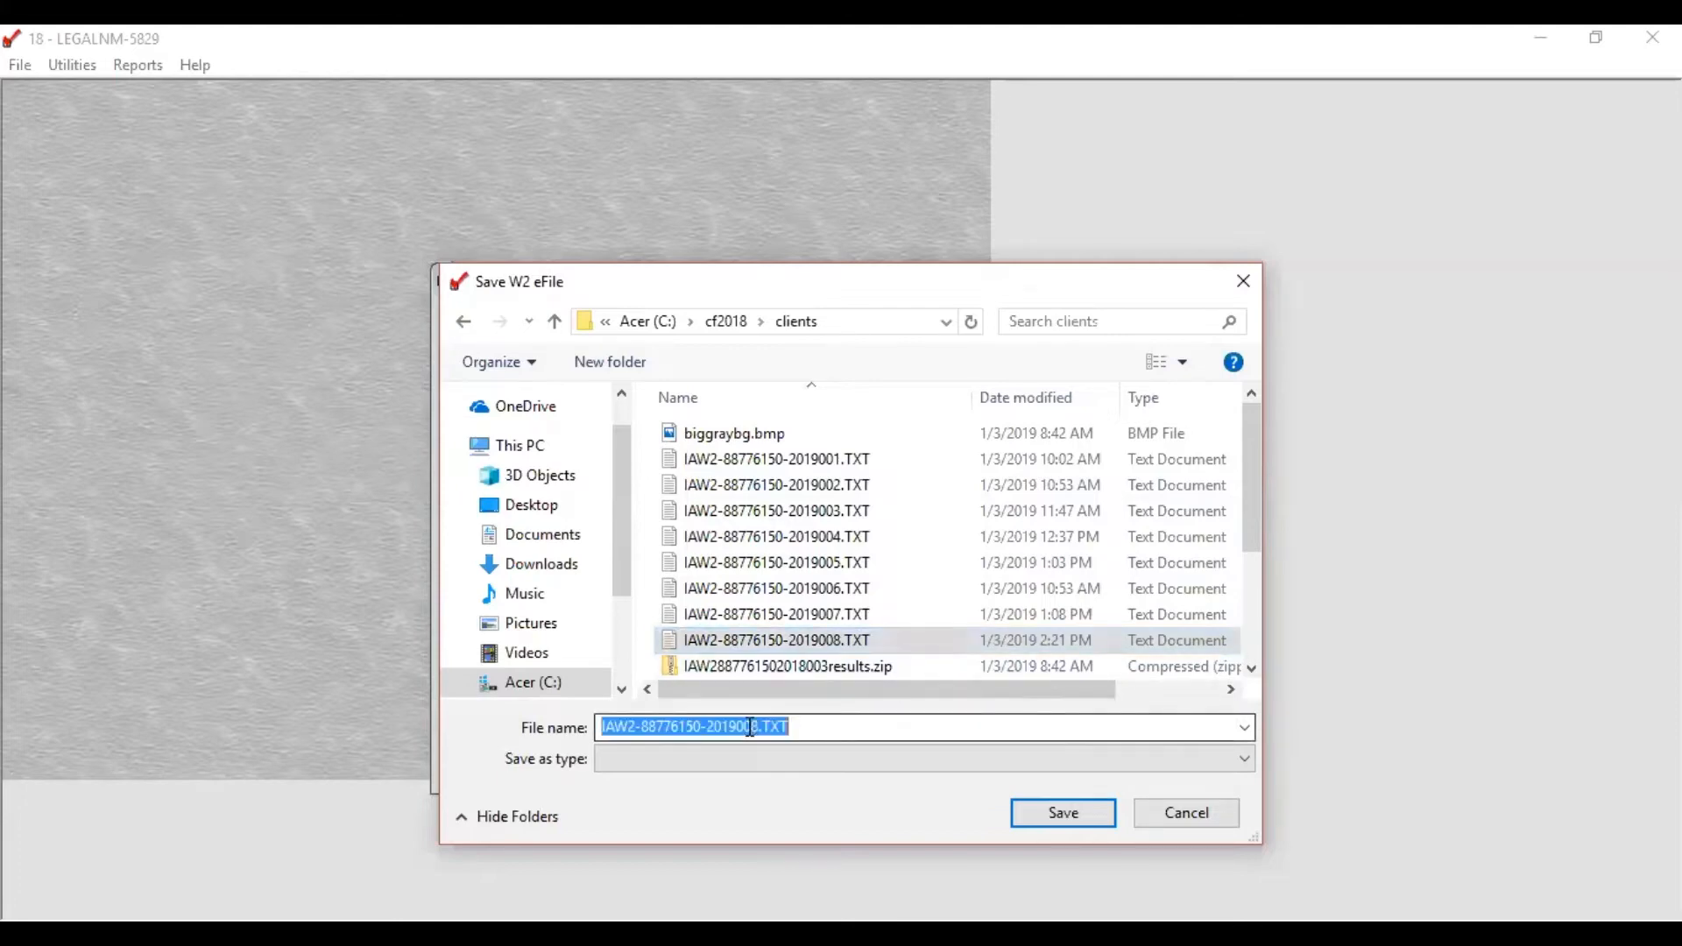
click(757, 727)
drag(755, 727, 760, 727)
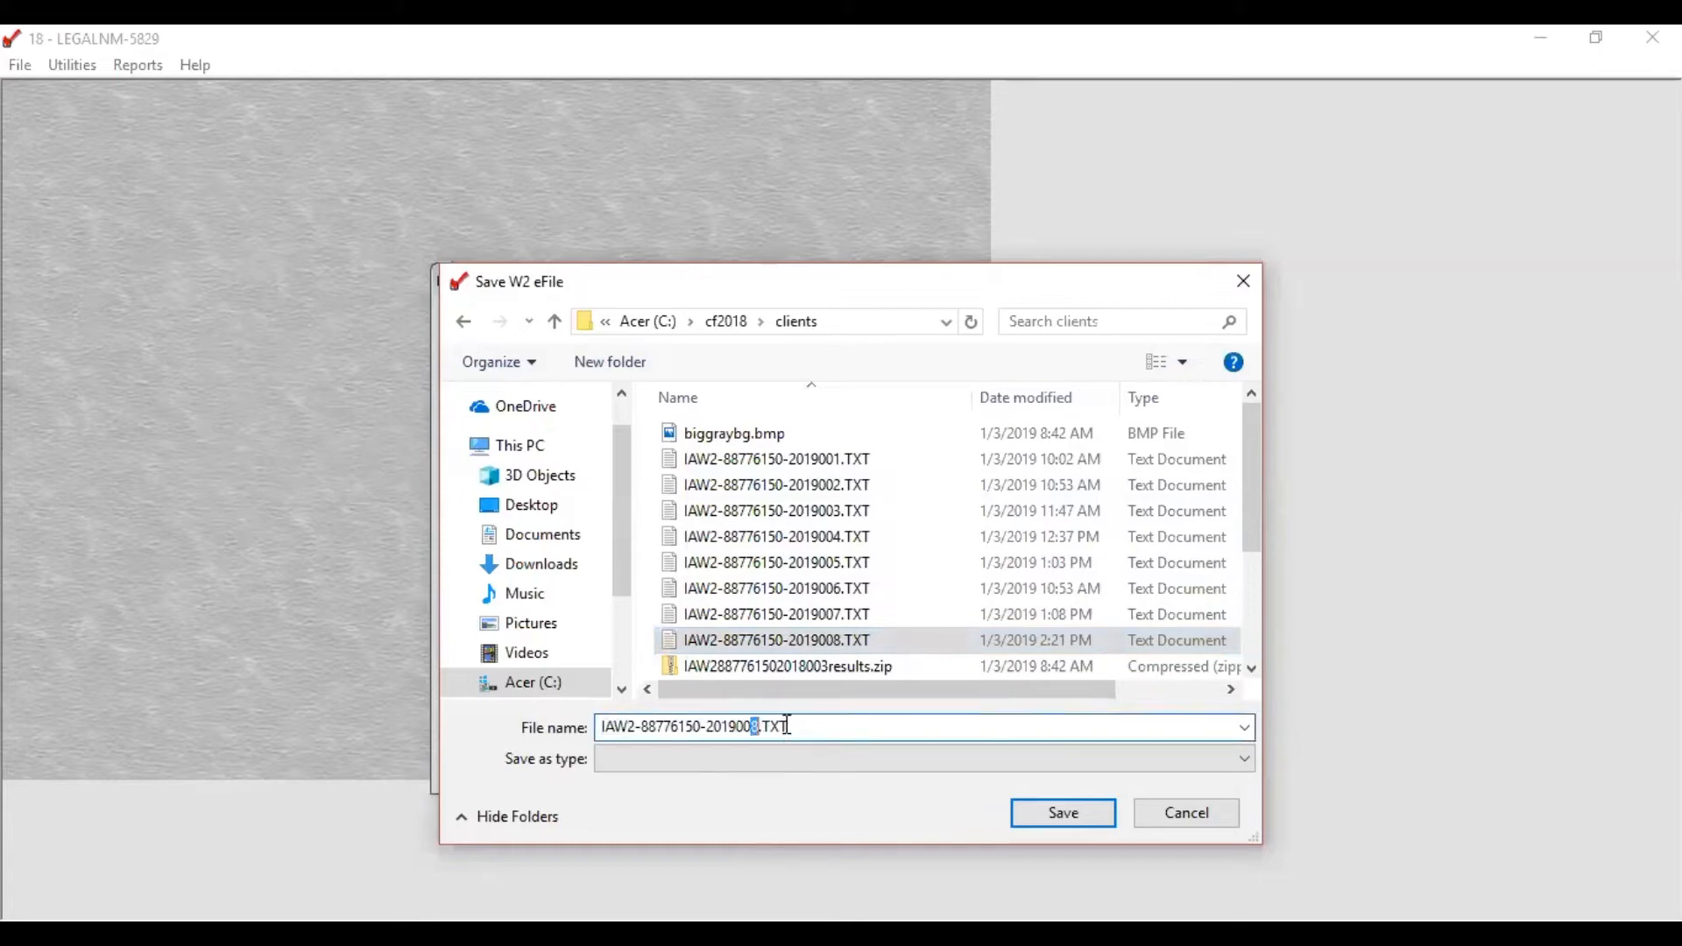
text(9)
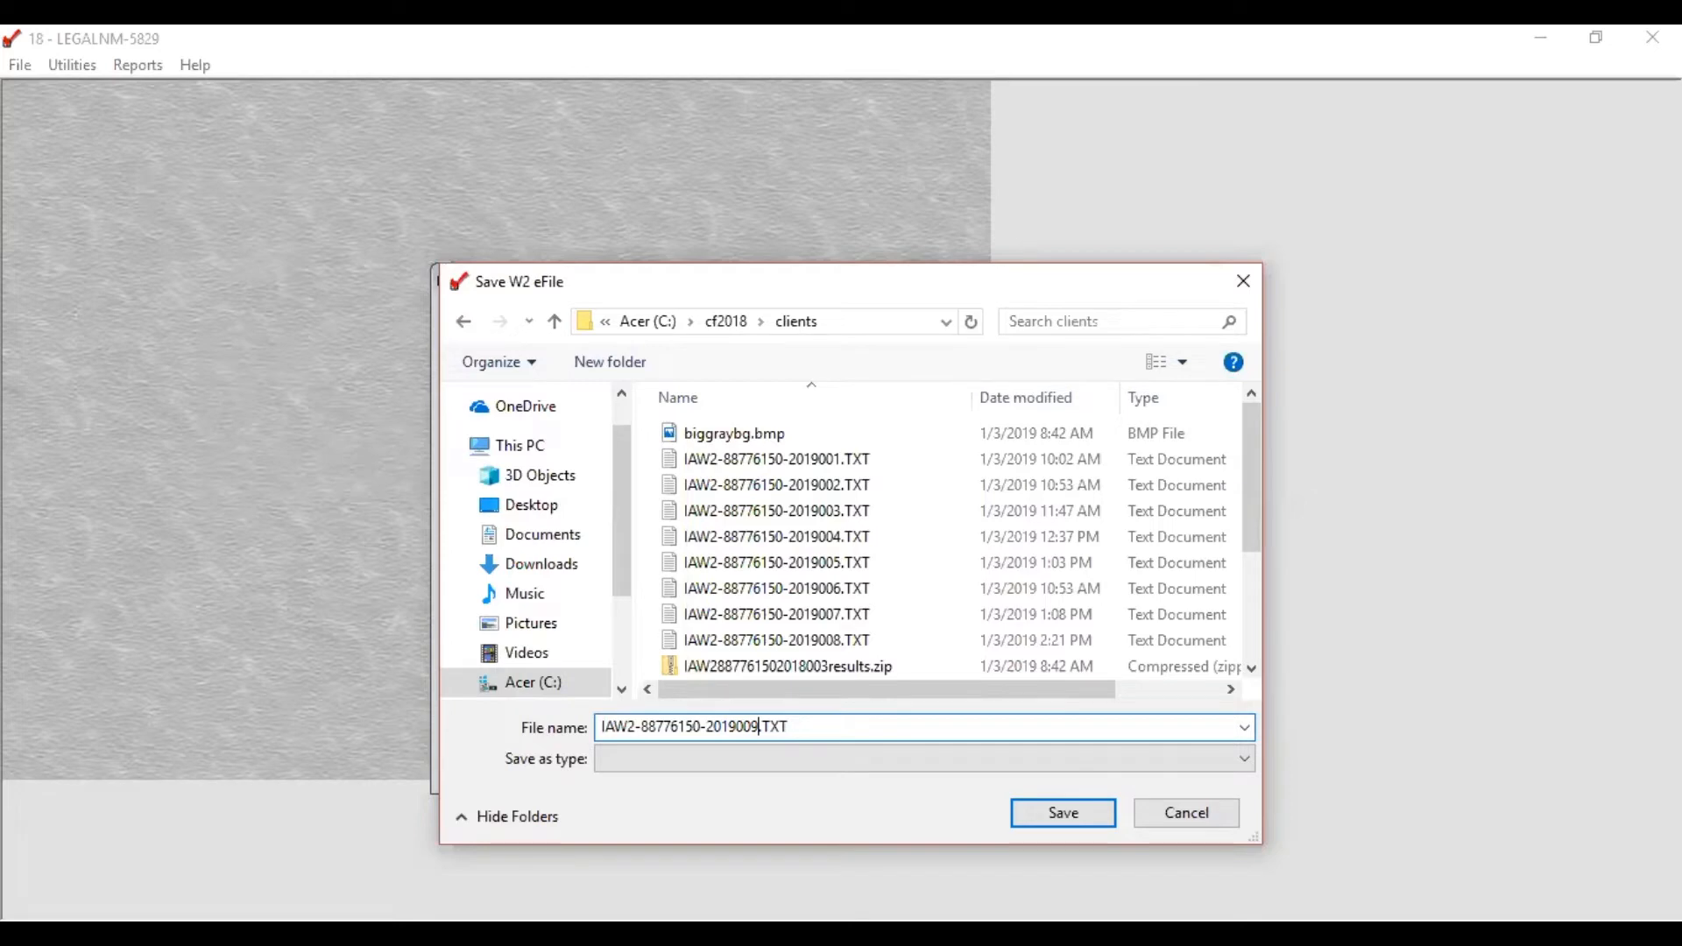
Step: Save the e-file as not a resubmission and close the W2 reports window
click(1069, 811)
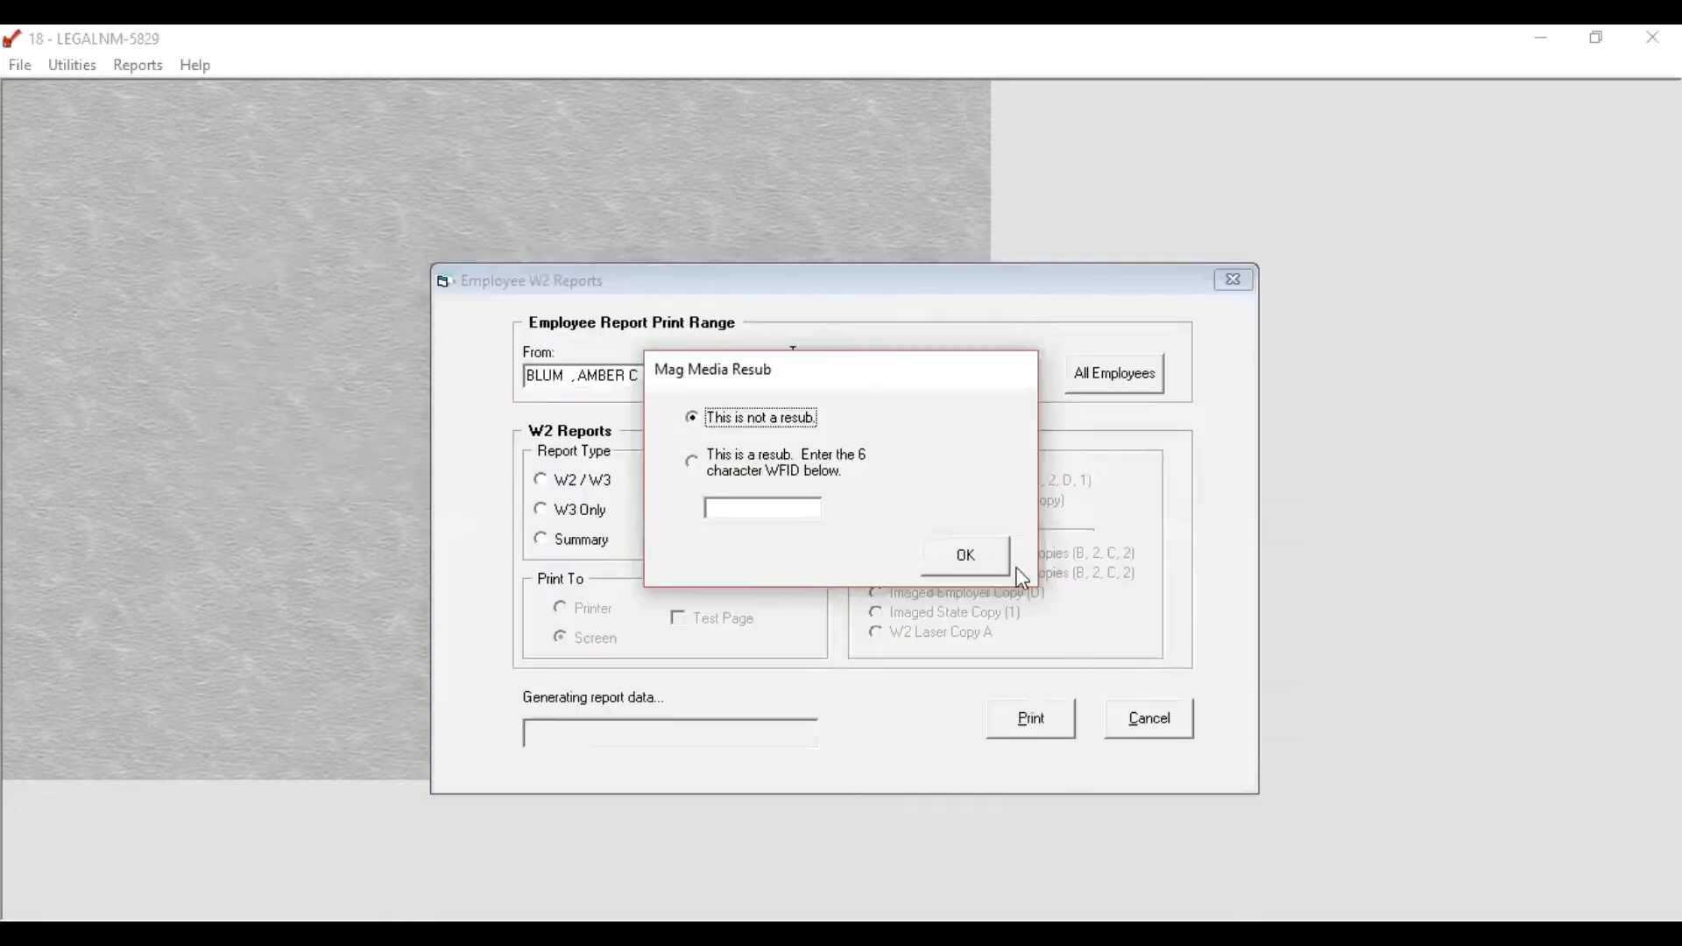
click(965, 557)
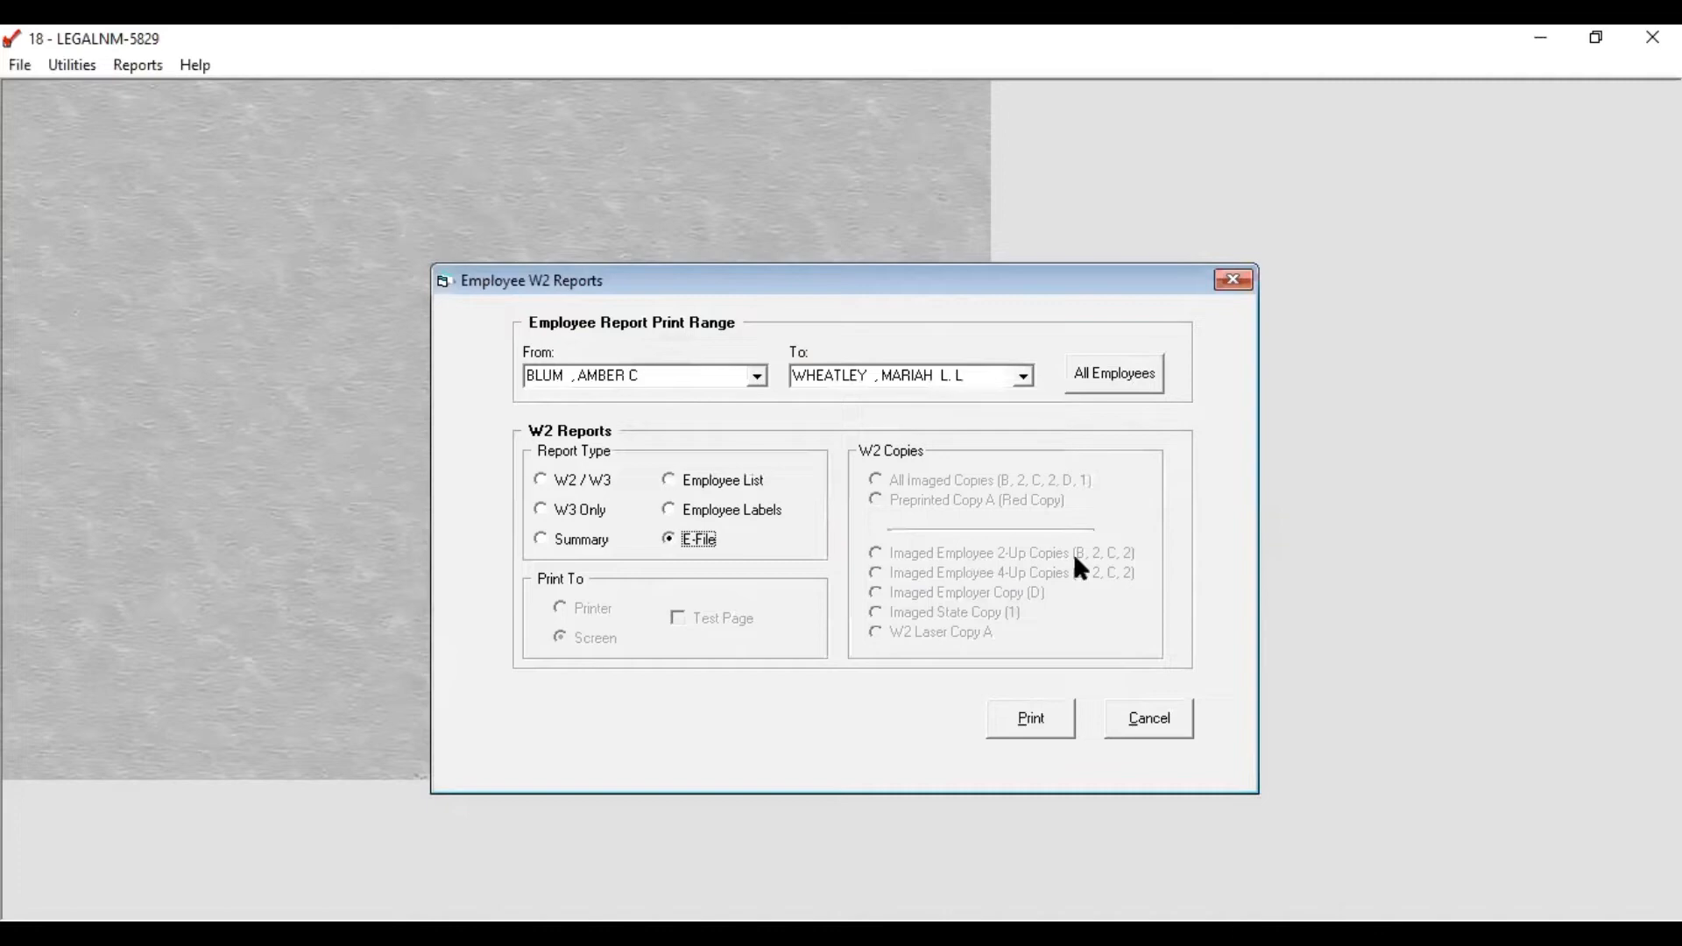
click(1125, 731)
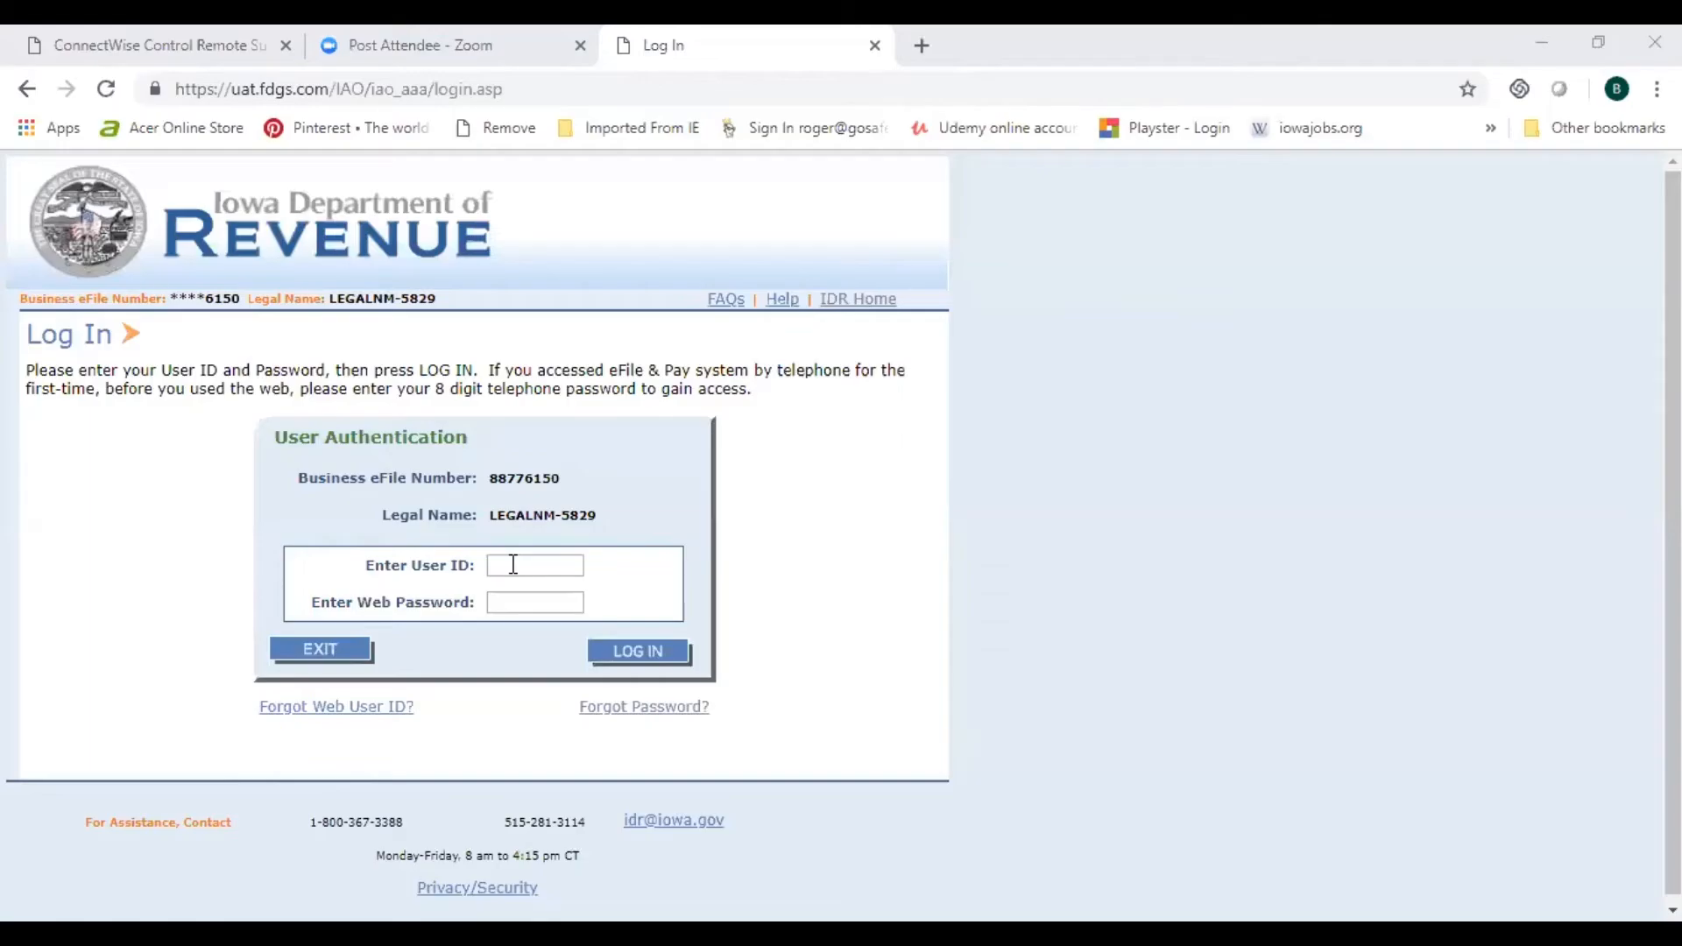
Step: Sign in to Iowa eFile and Pay with the user ID and web password
click(513, 565)
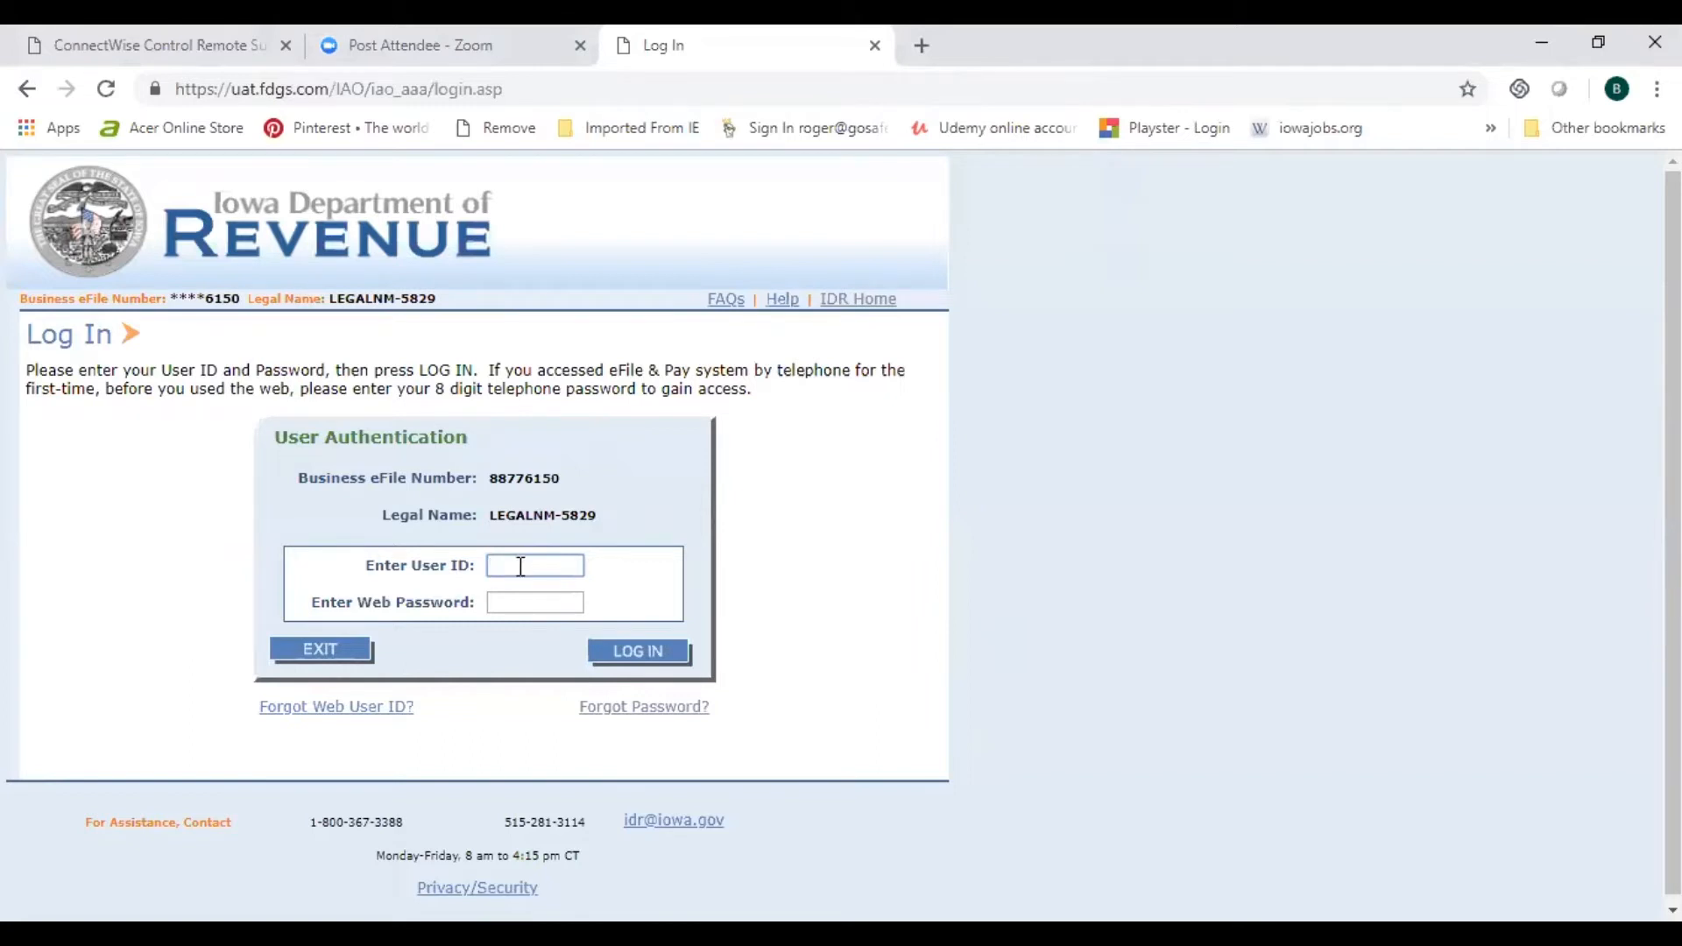
text(SafeChoice)
key(Tab)
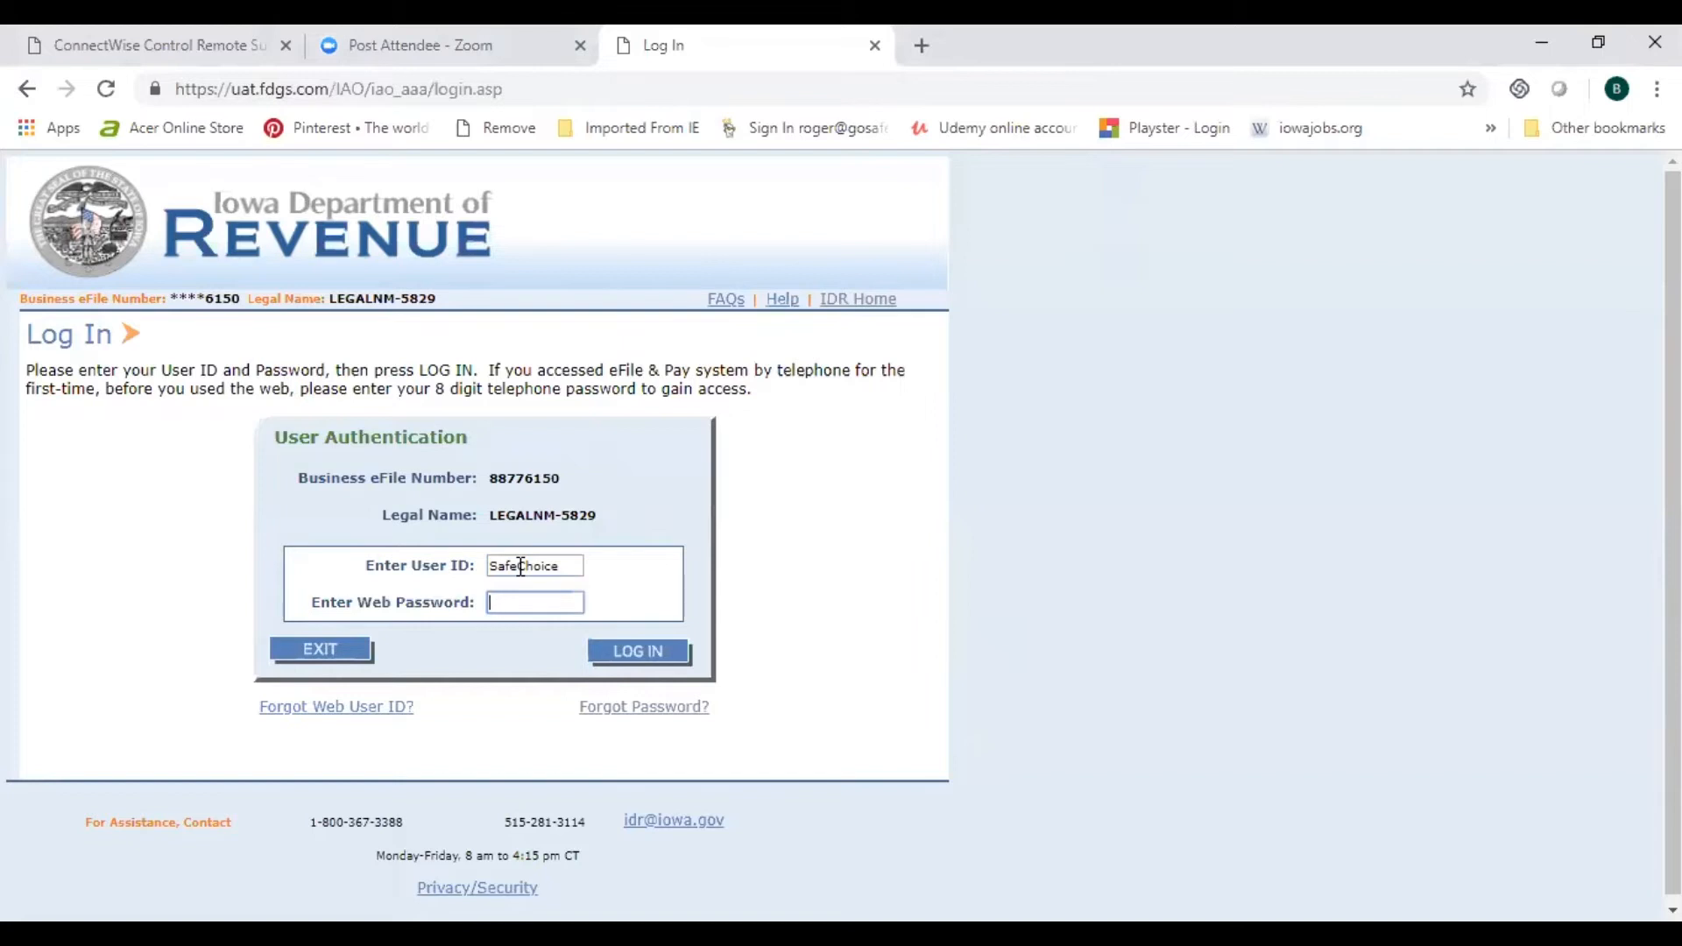
text(••••••••)
click(631, 660)
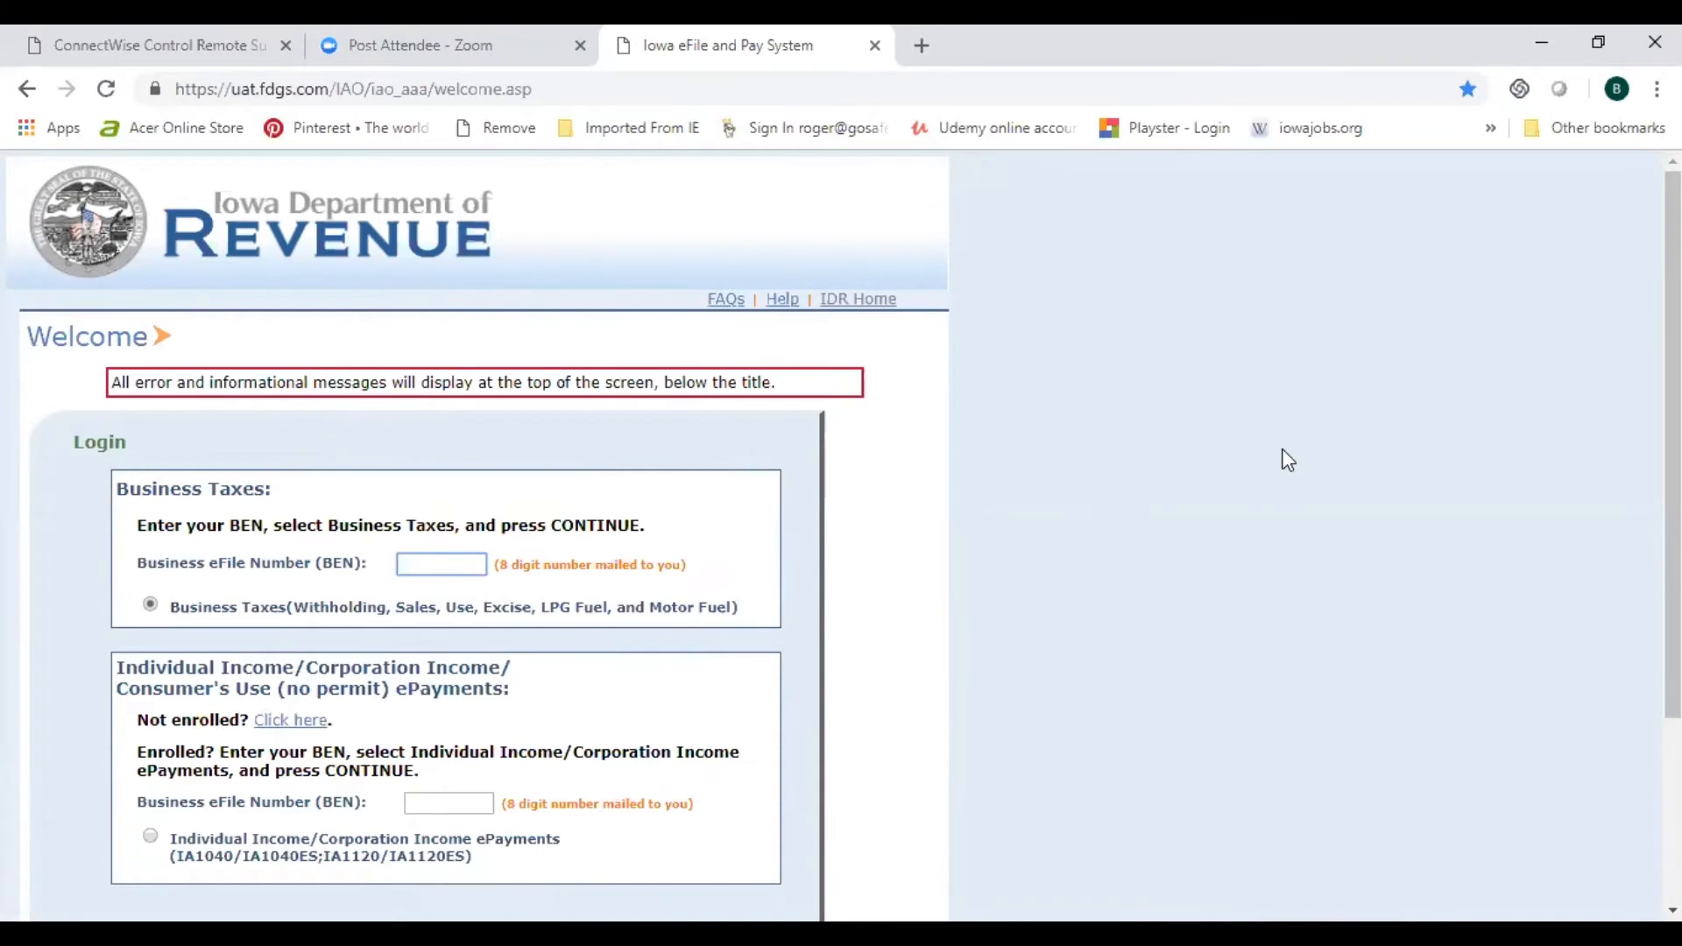
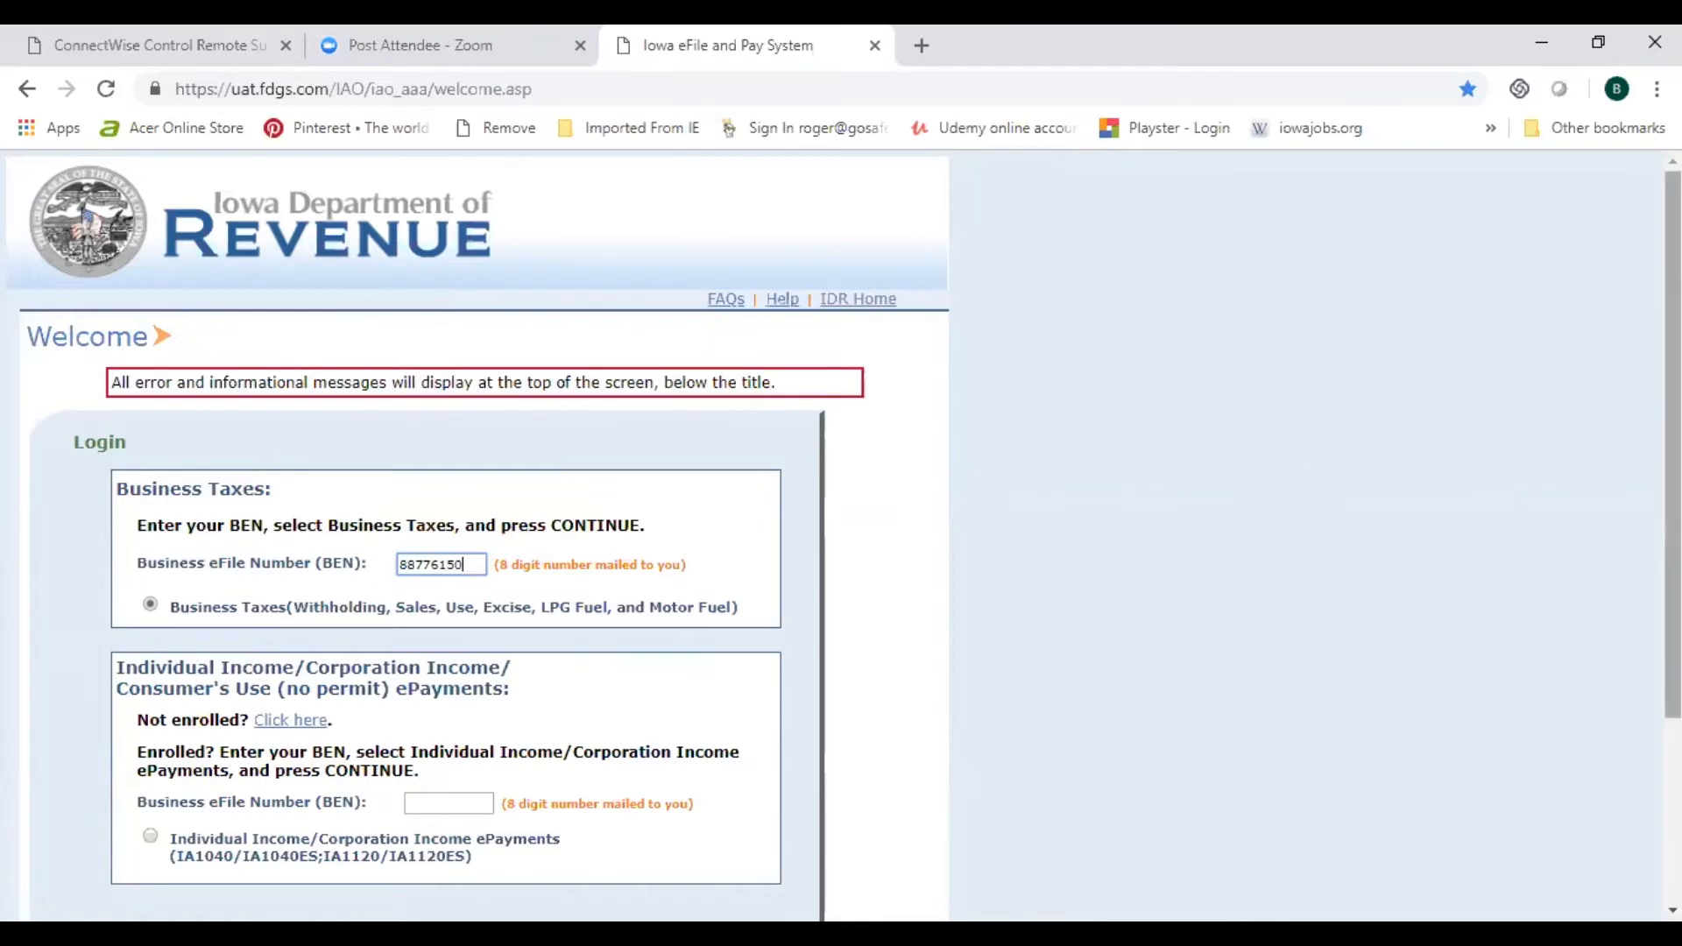
Step: Enter the business eFile number under Business Taxes and continue
scroll(882, 781, down, 1)
click(774, 843)
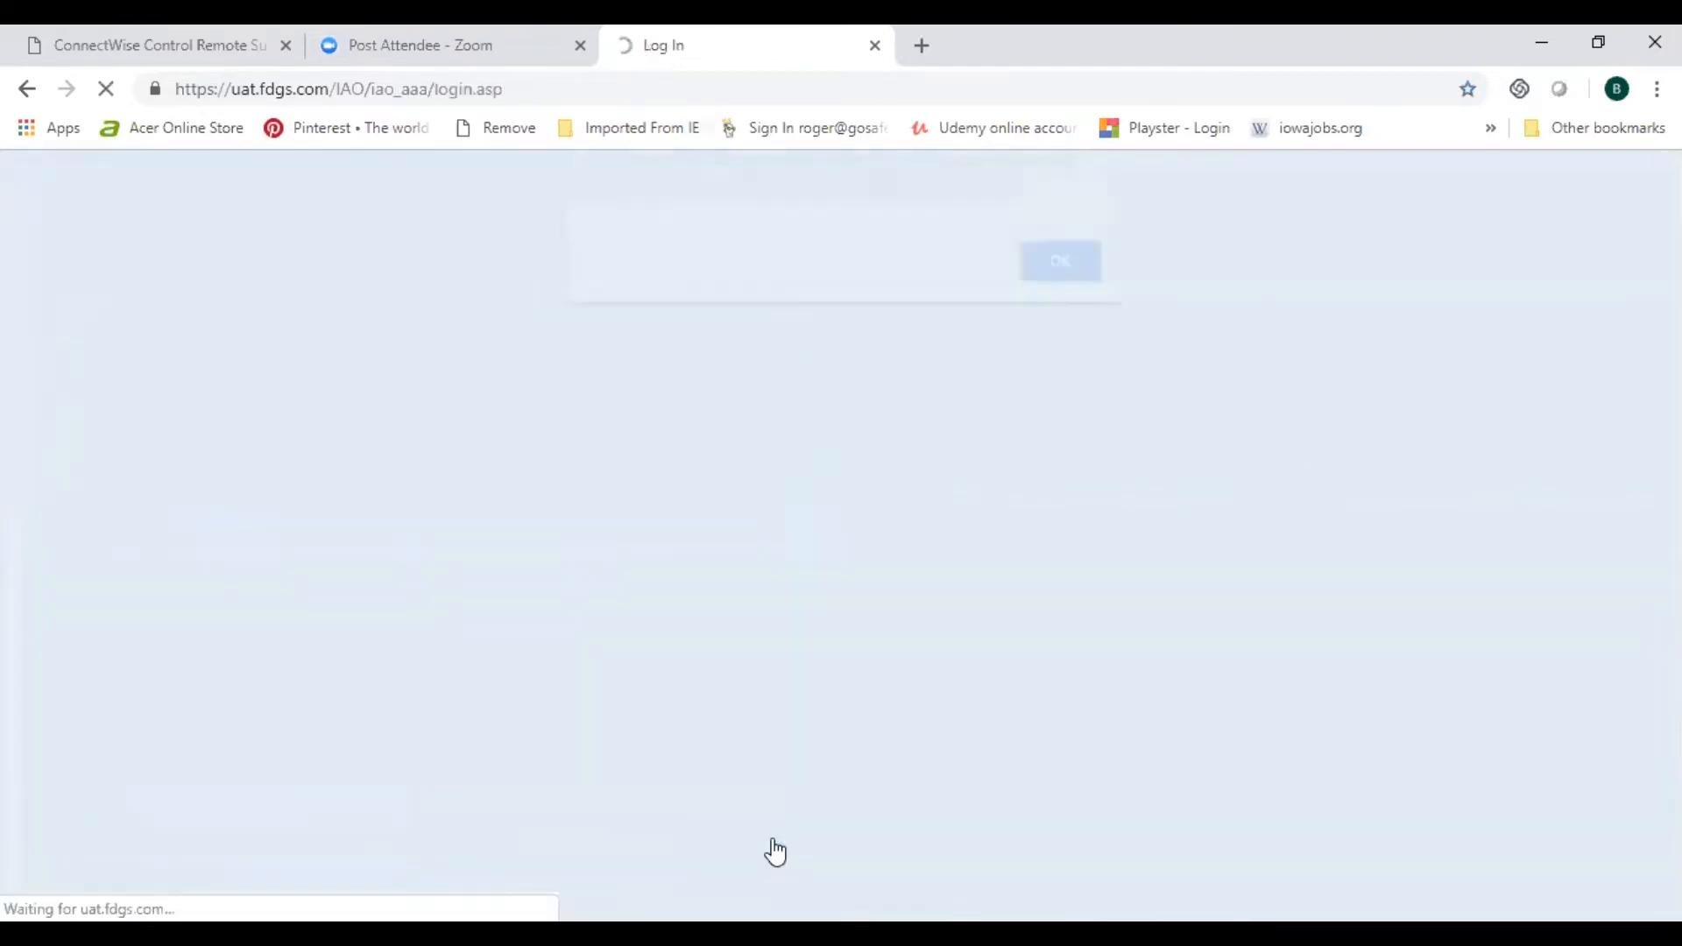
Step: Dismiss the alert and log back into Iowa eFile and Pay with the account user name and password
click(1057, 278)
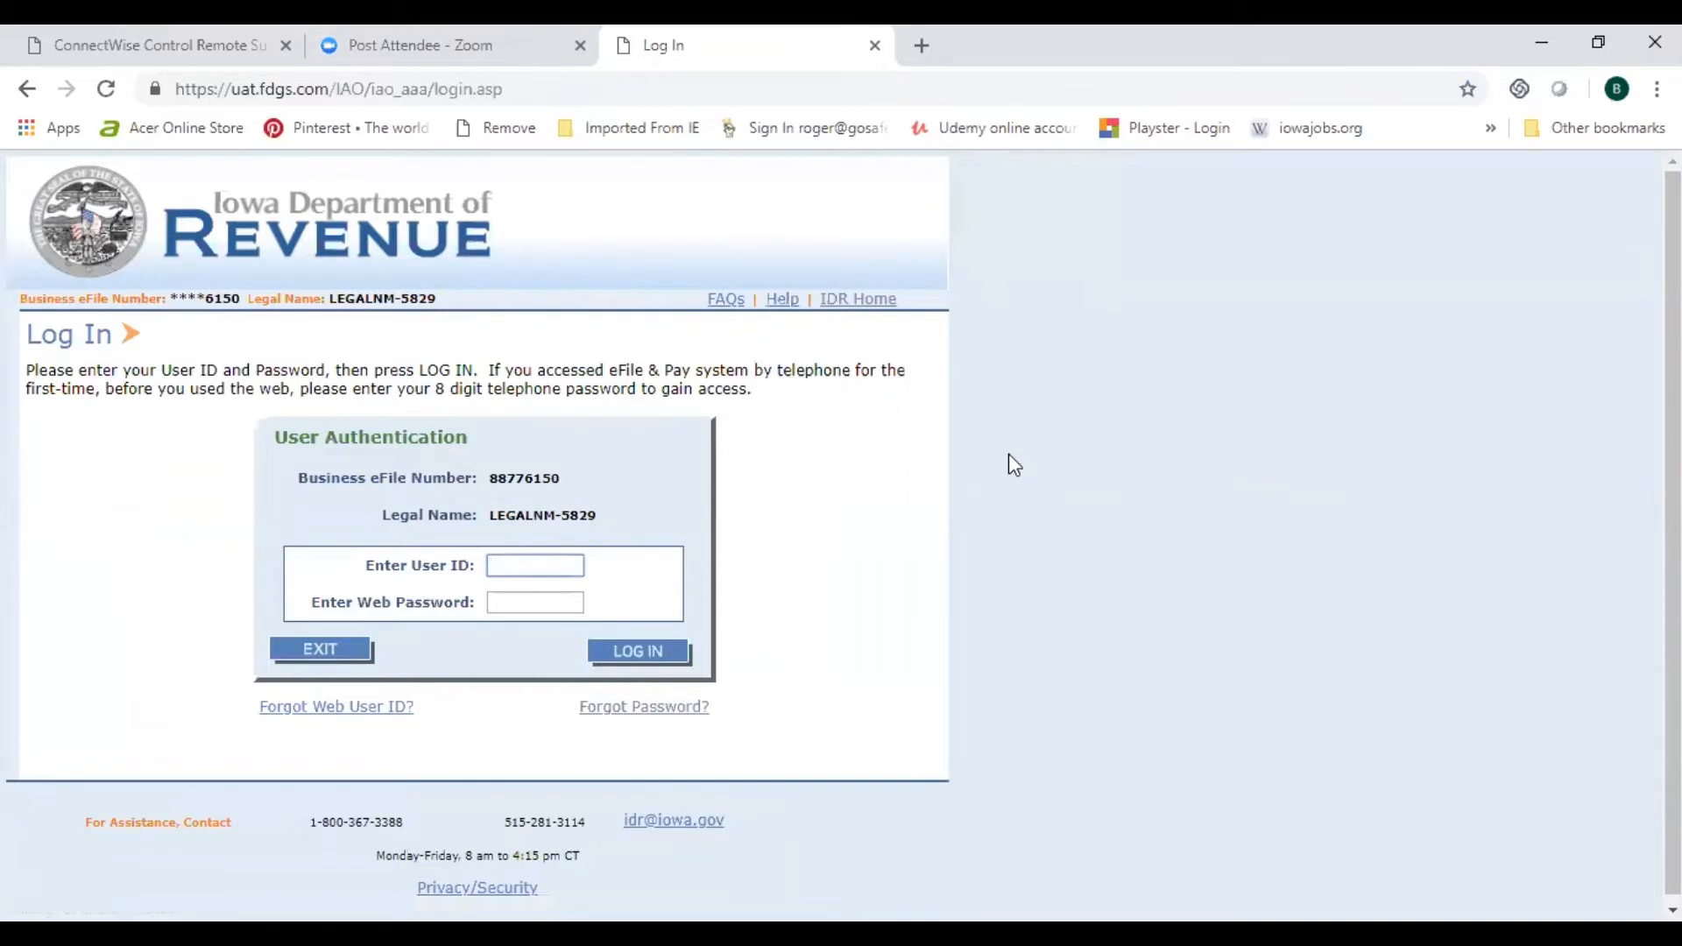
text(SafeChoice)
key(Tab)
text(••••••)
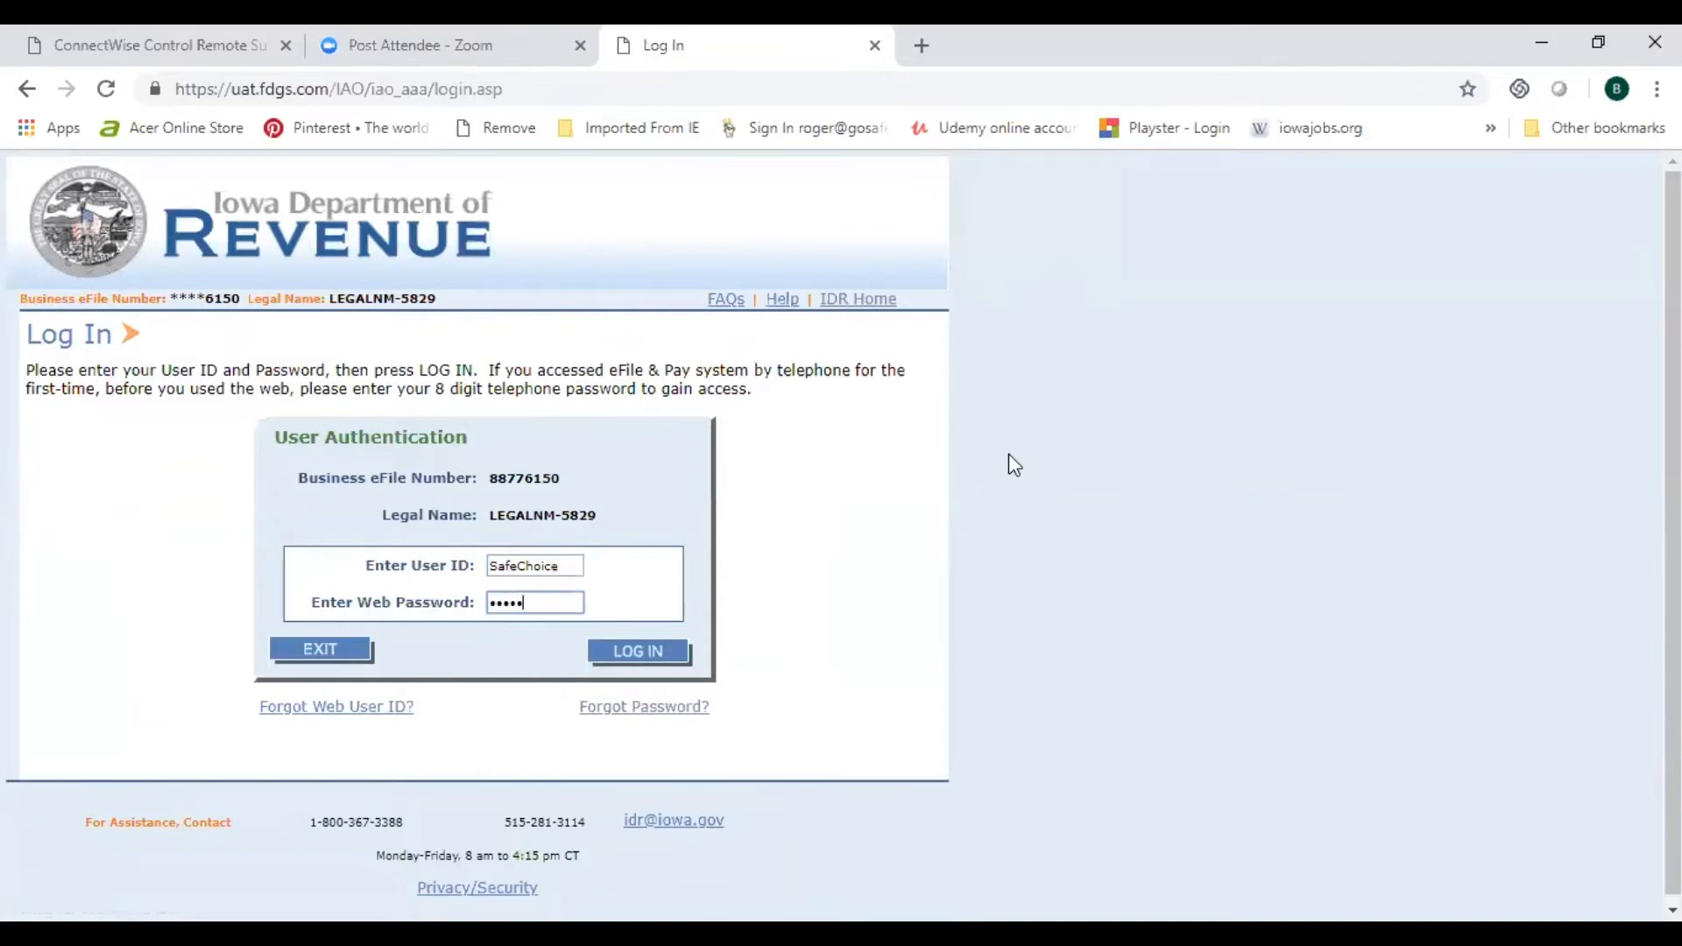
text(••)
click(659, 653)
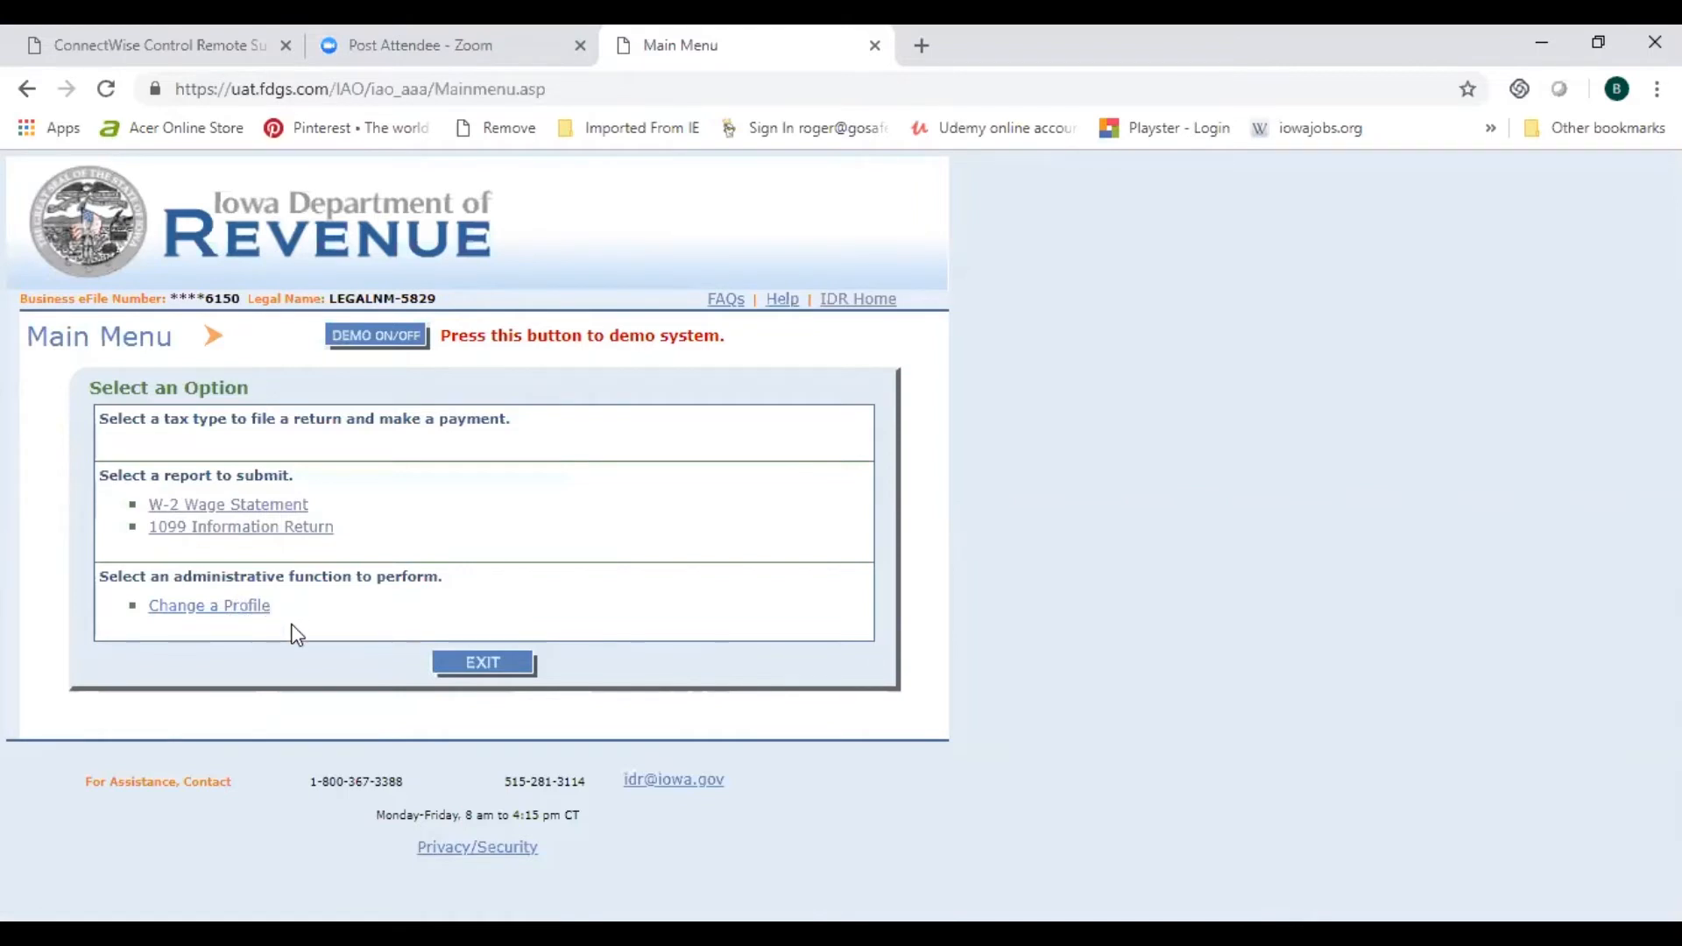
Step: Start a new upload from the W-2 Wage Statement upload list
click(250, 508)
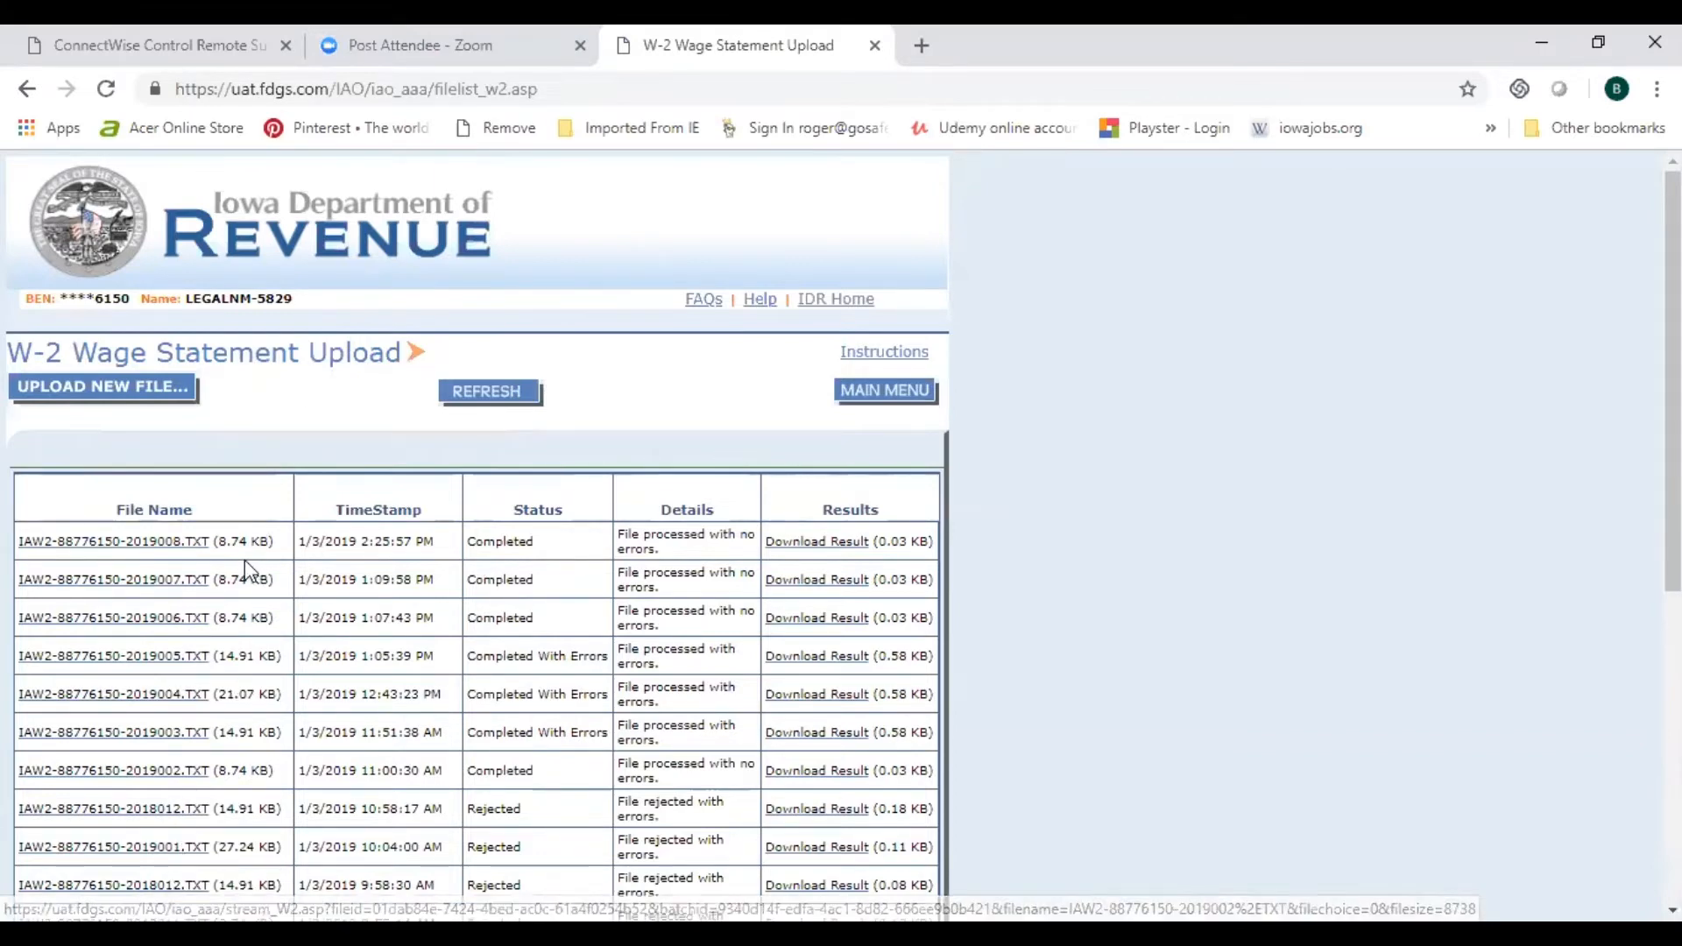
click(120, 401)
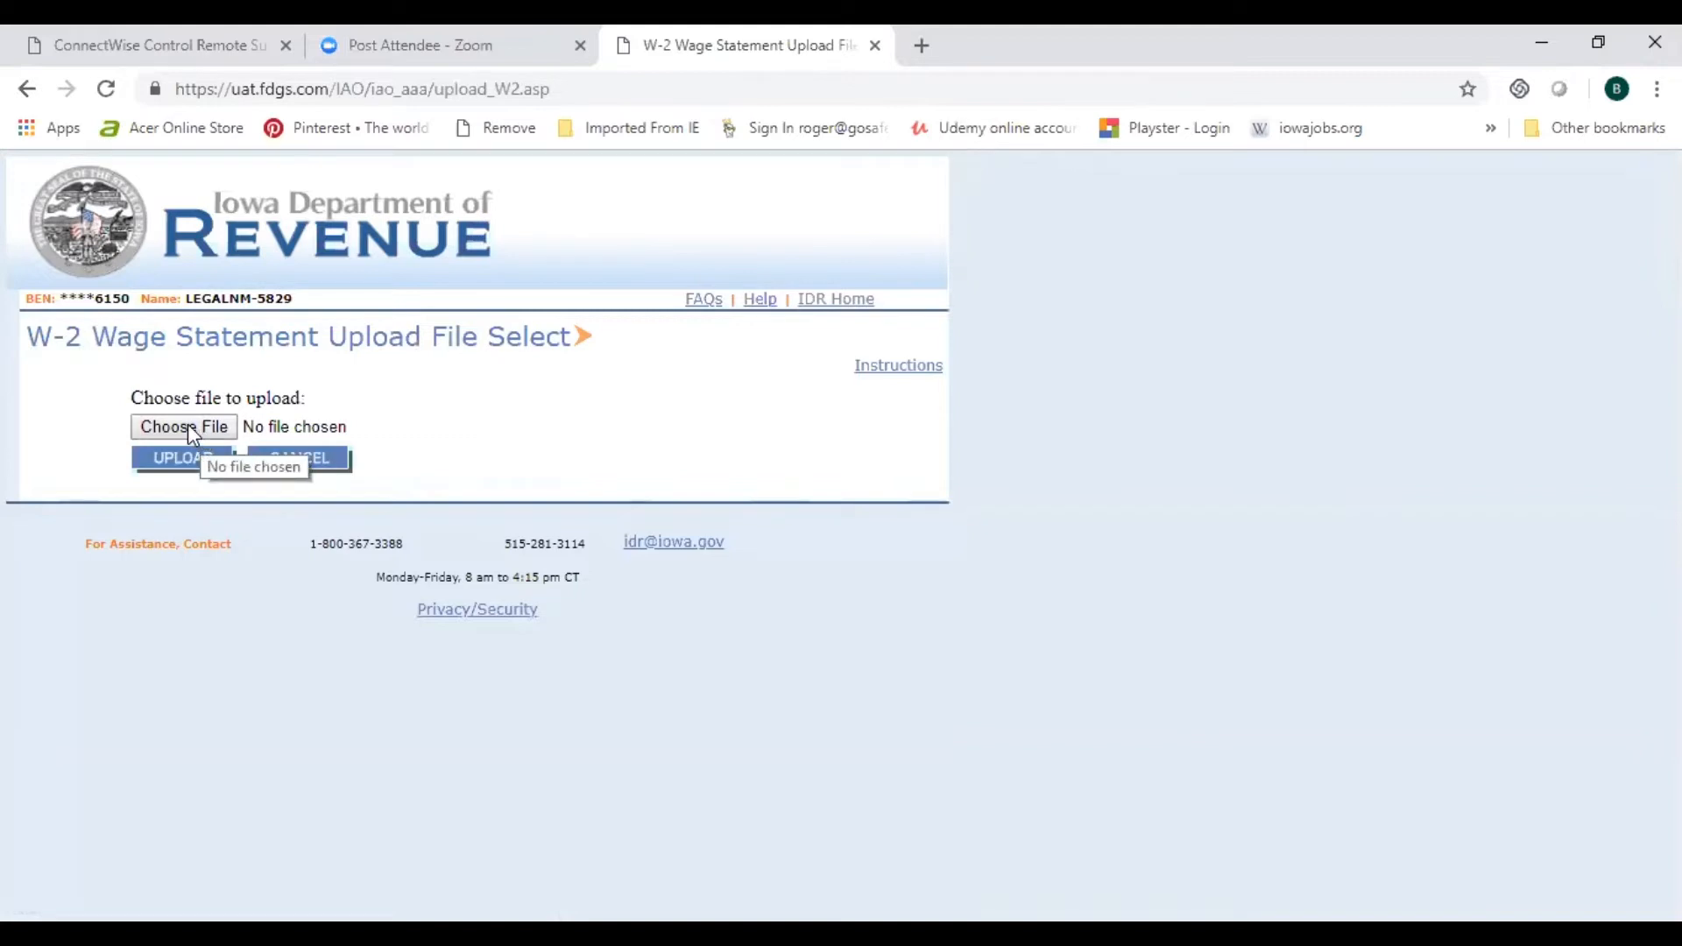
click(189, 433)
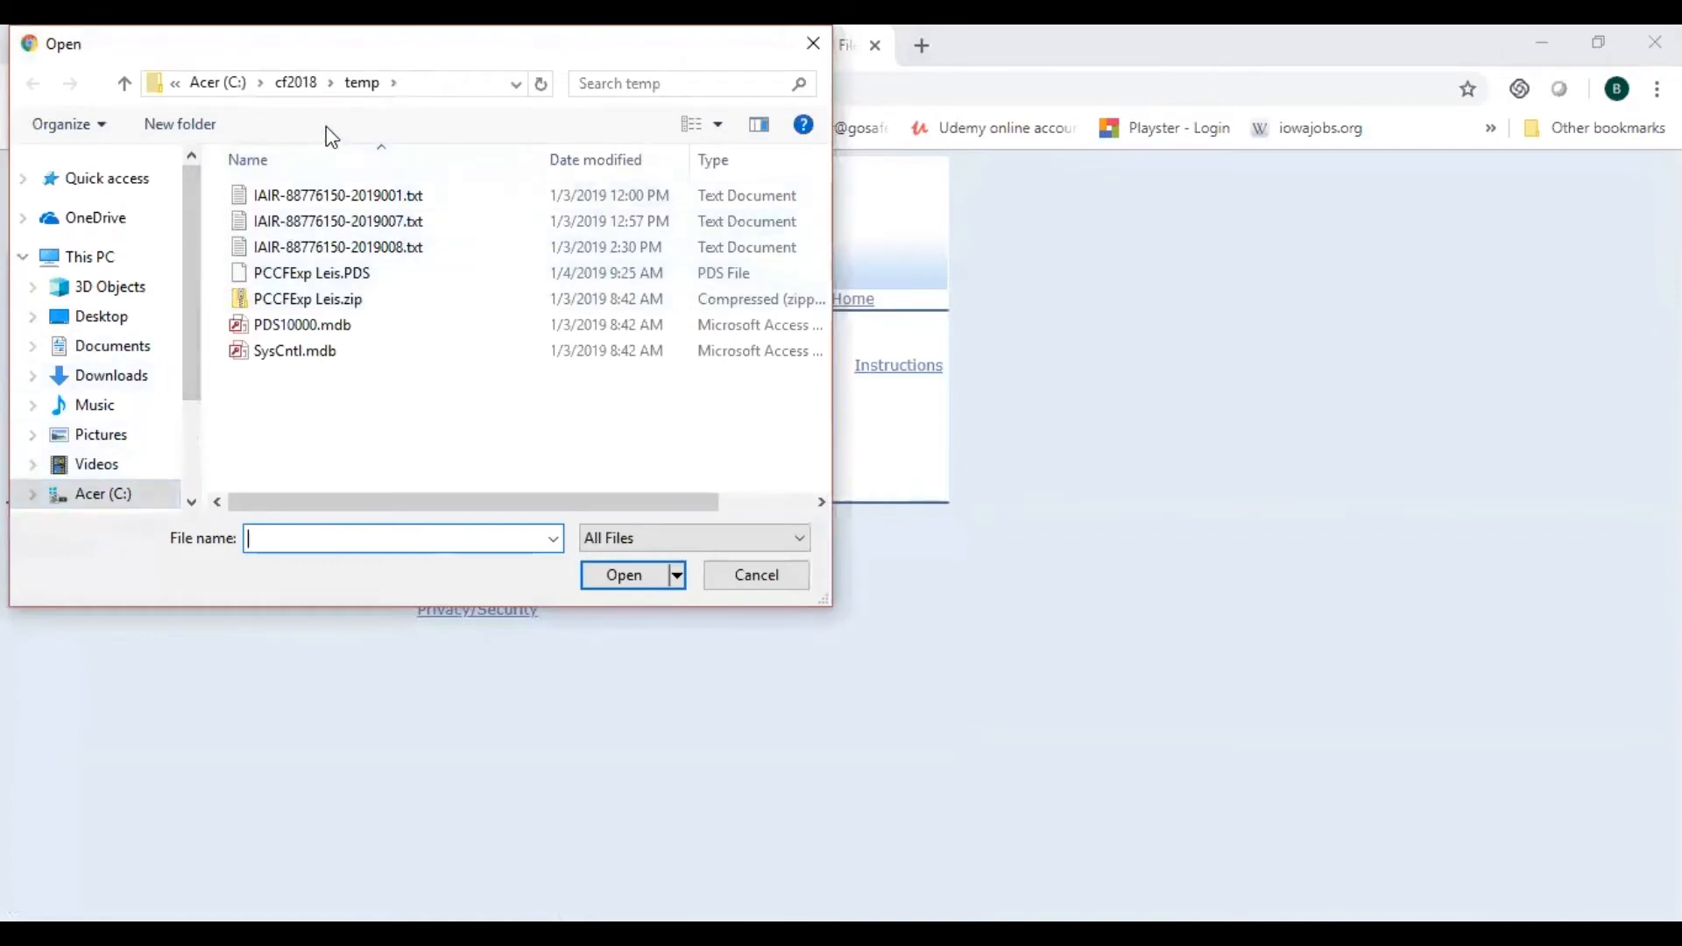
click(302, 86)
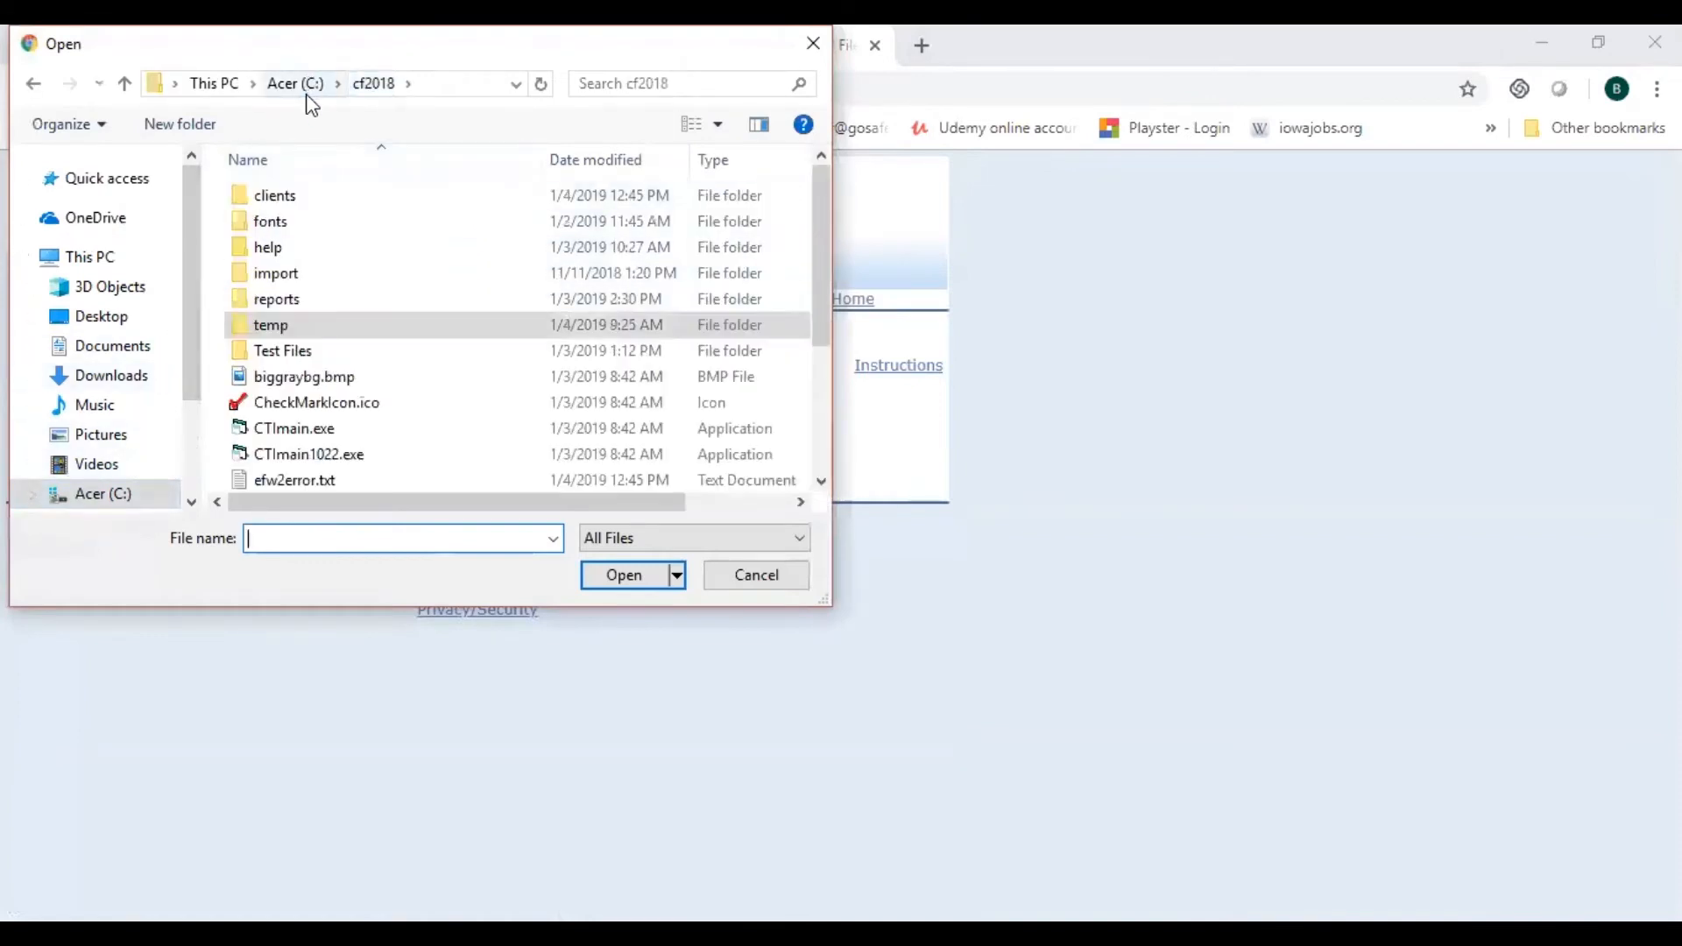
double_click(273, 198)
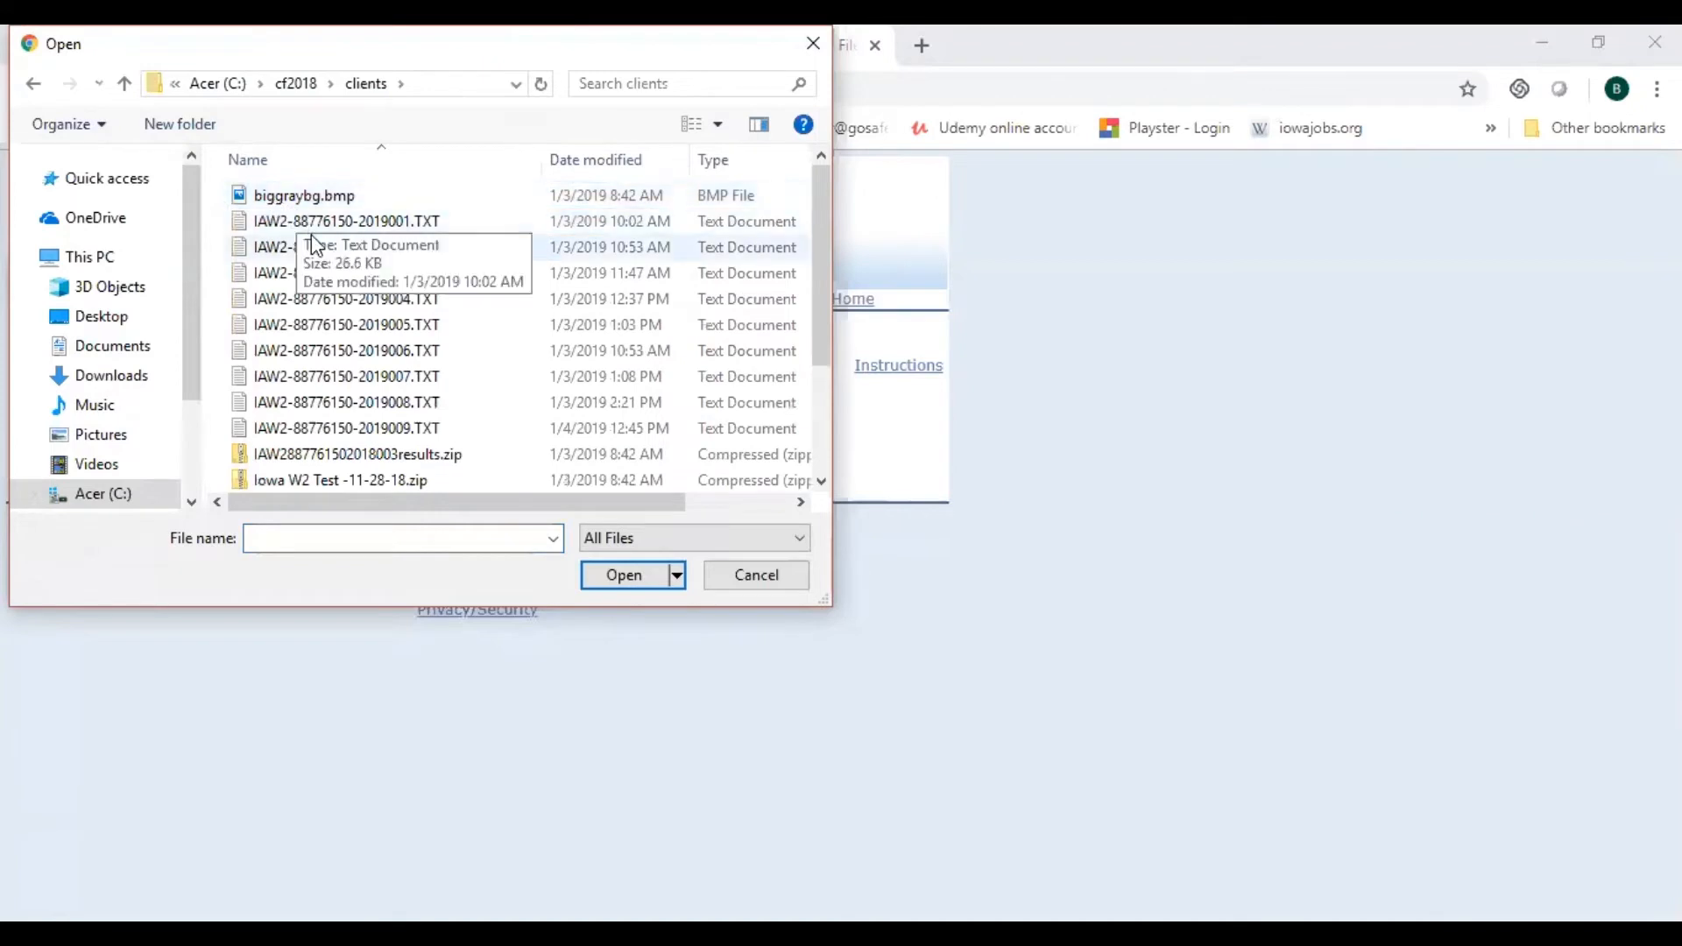
click(414, 429)
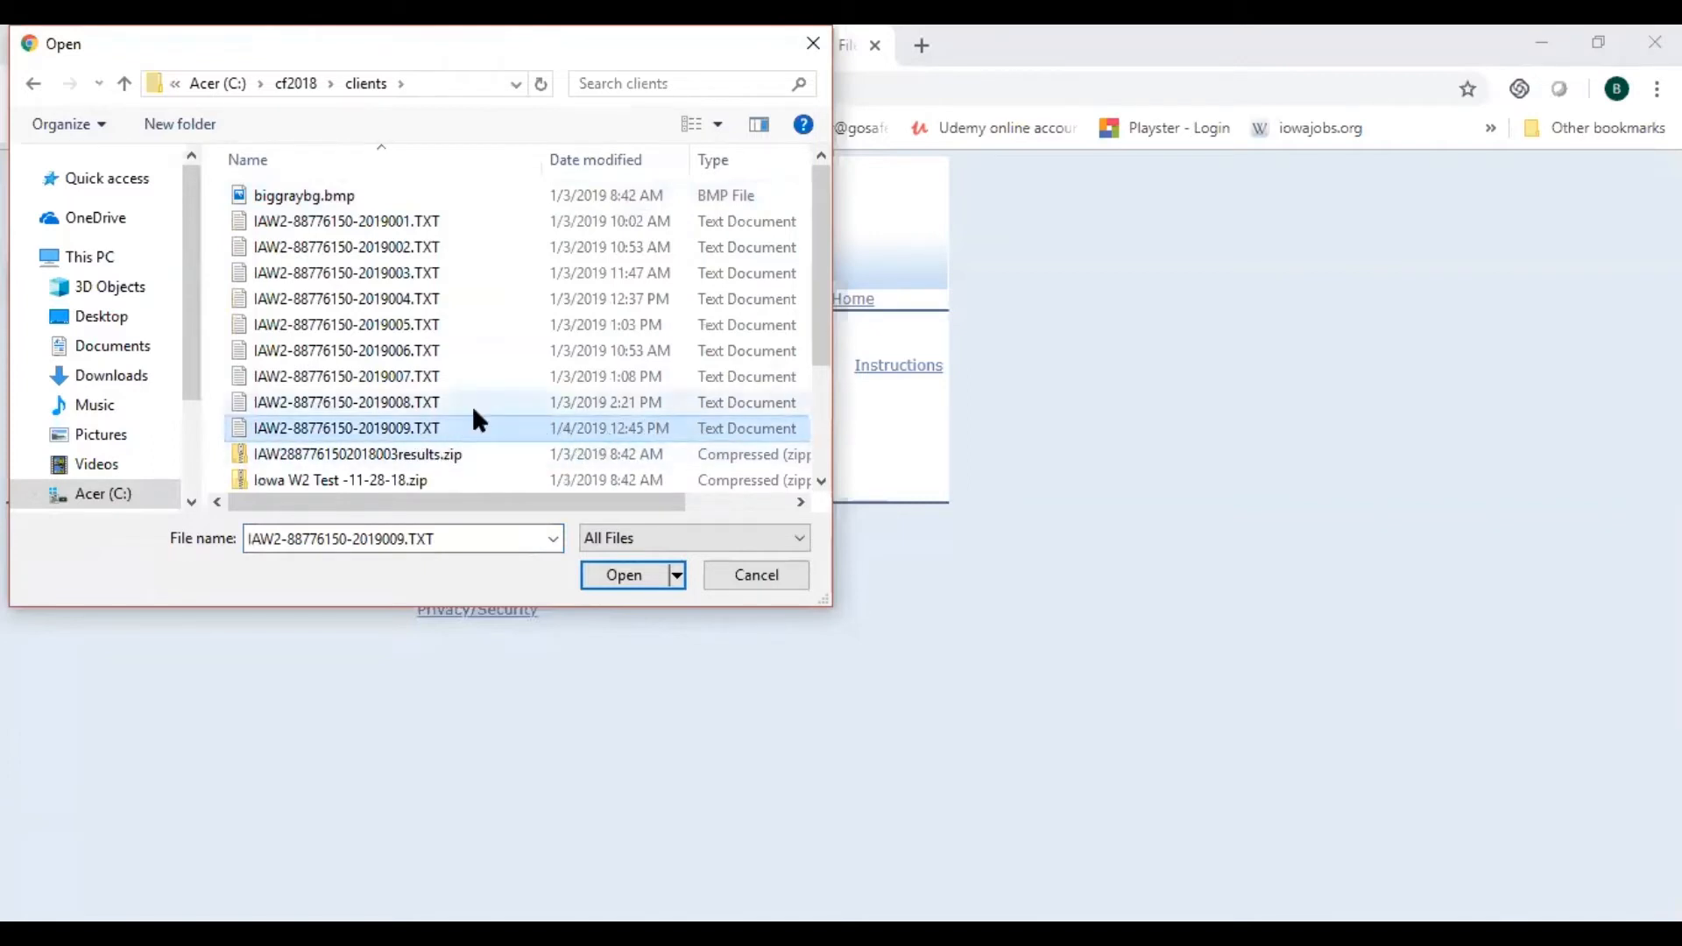
click(604, 578)
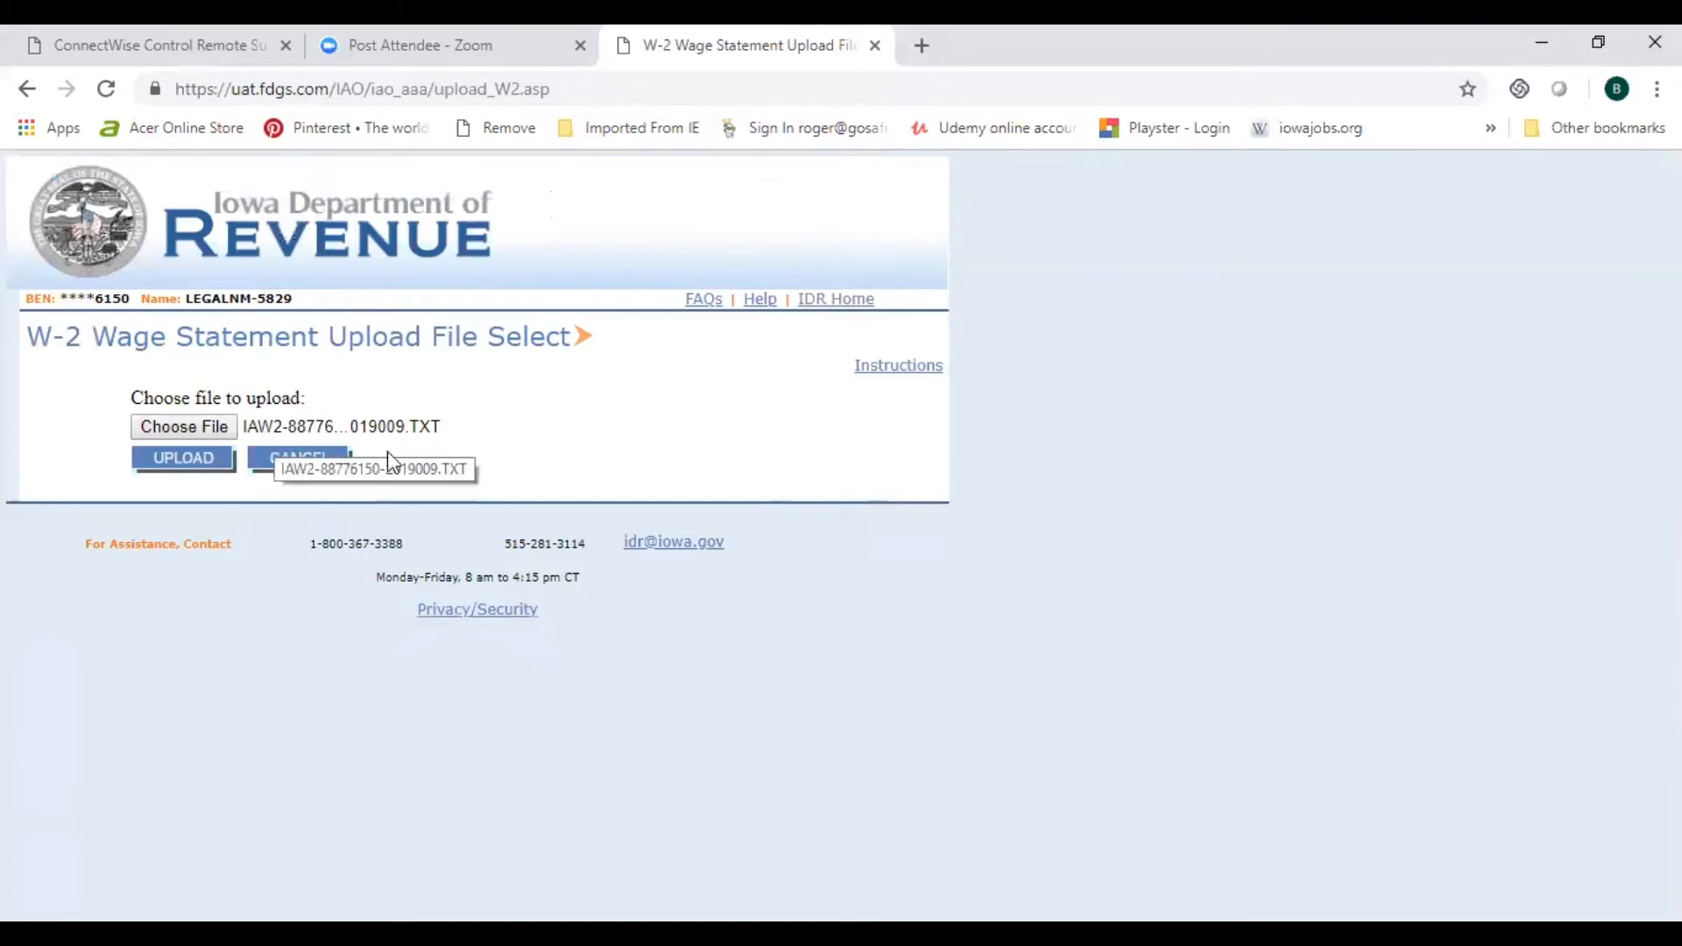
Step: Upload the 2019009 W-2 file and refresh the list until it shows completed with no errors
click(174, 466)
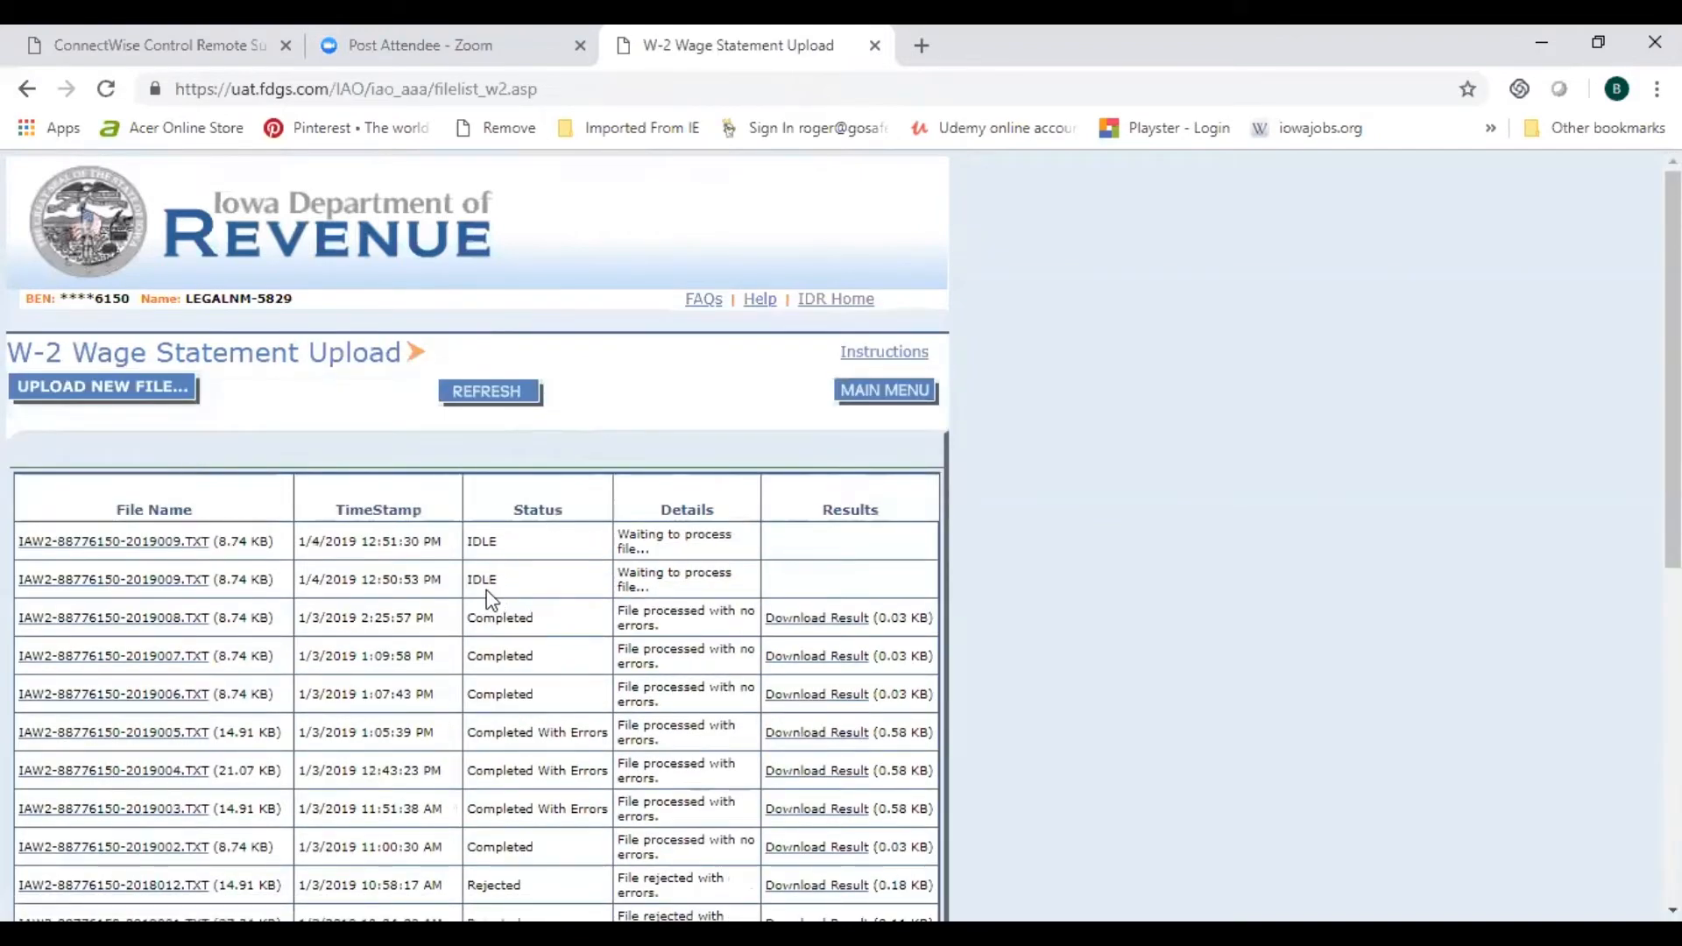
drag(1673, 350, 1672, 461)
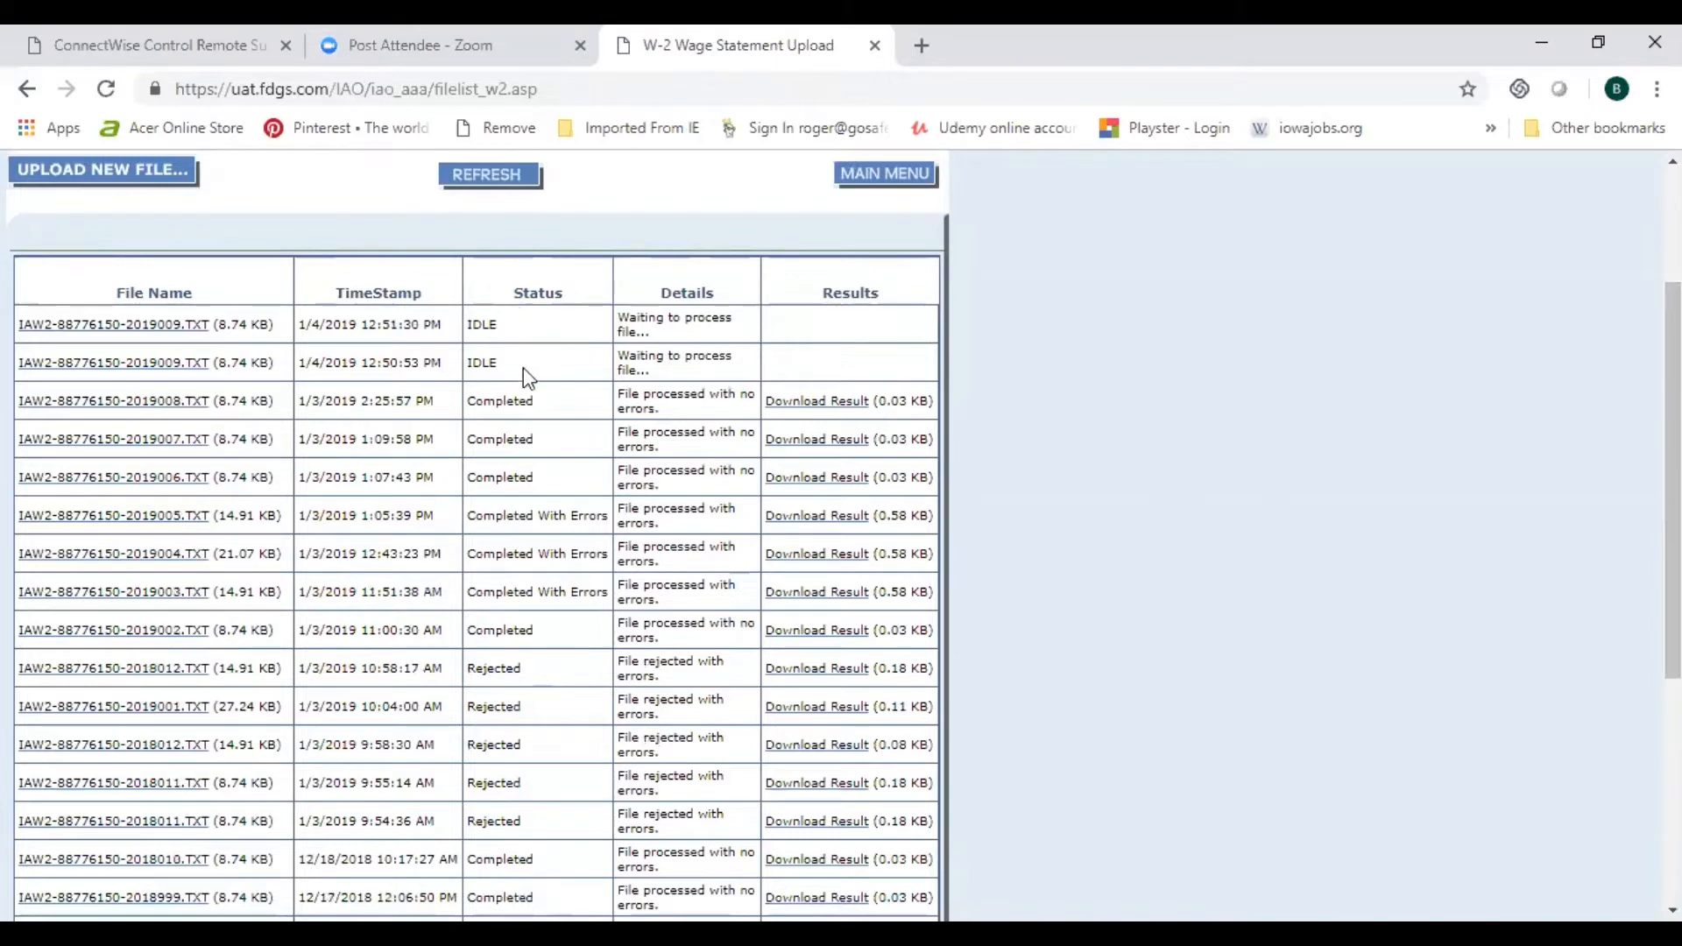
click(494, 182)
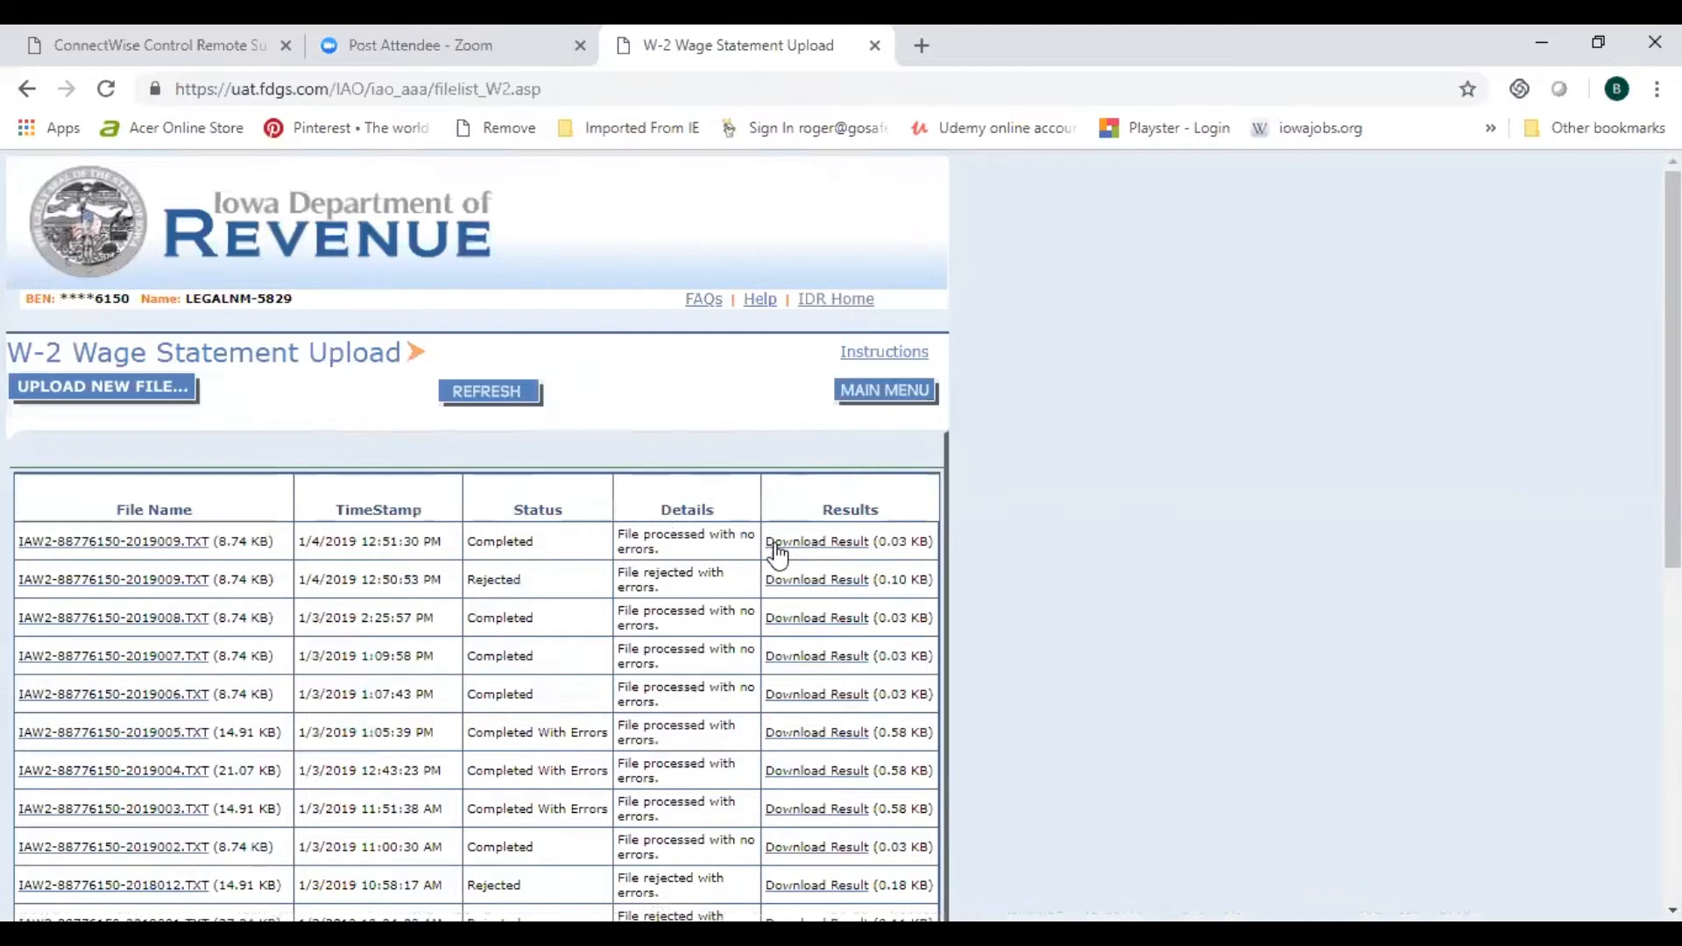
Step: Download and open the result file for the 12:51:30 PM completed 2019009 upload
click(822, 544)
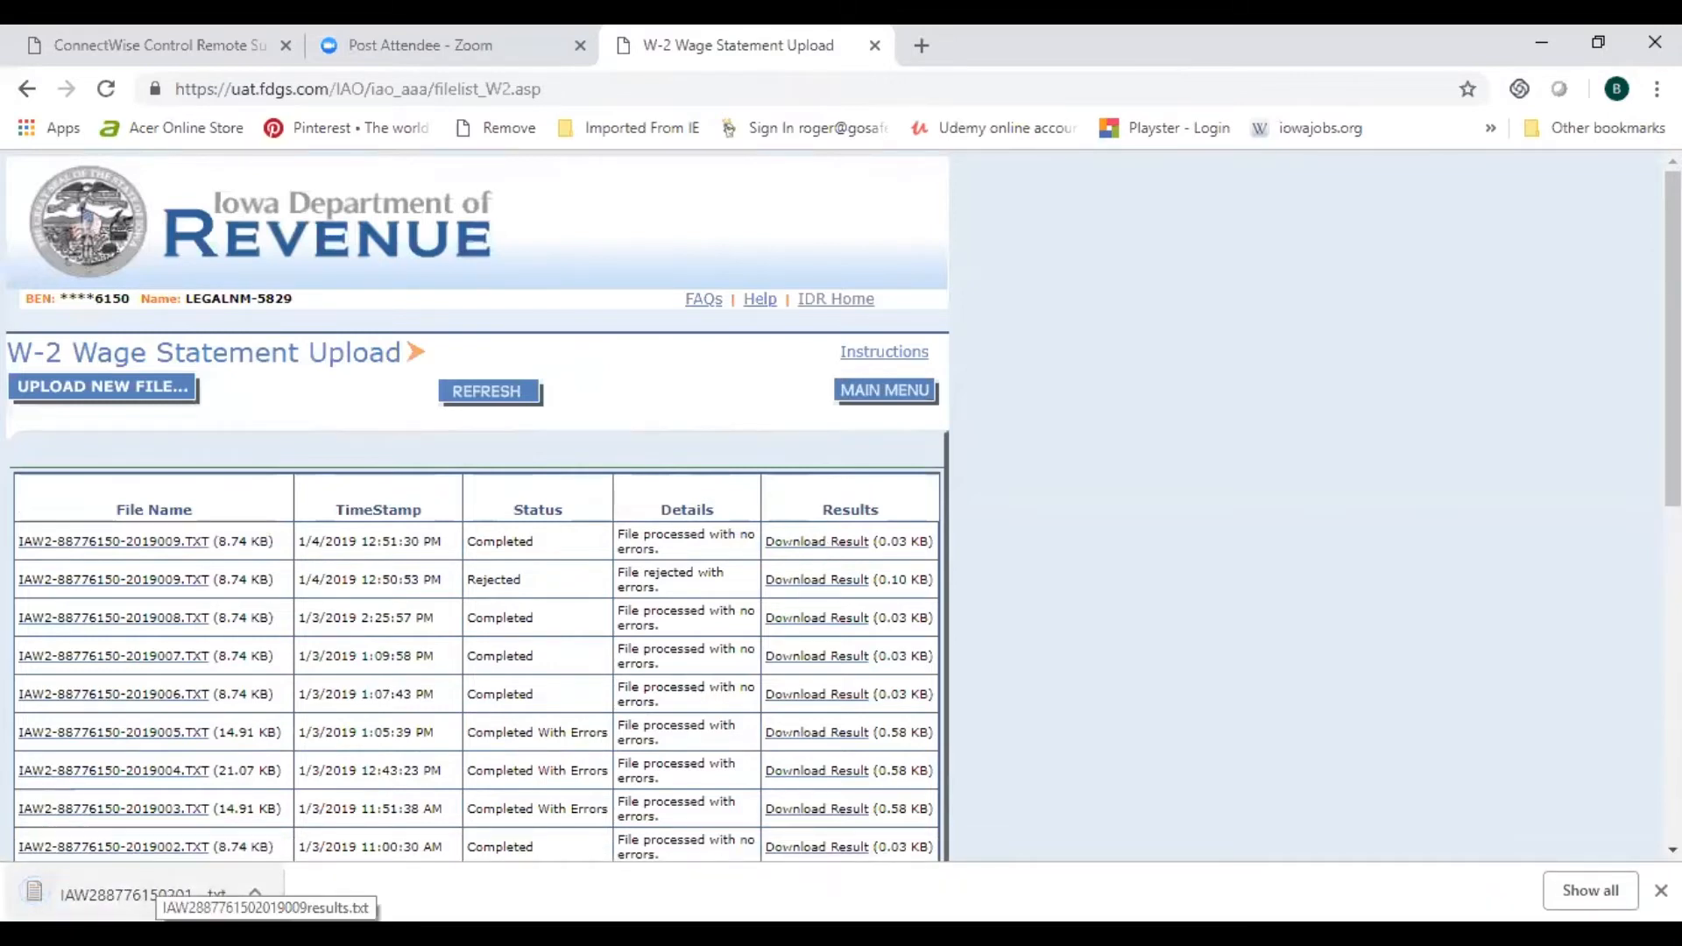
click(140, 894)
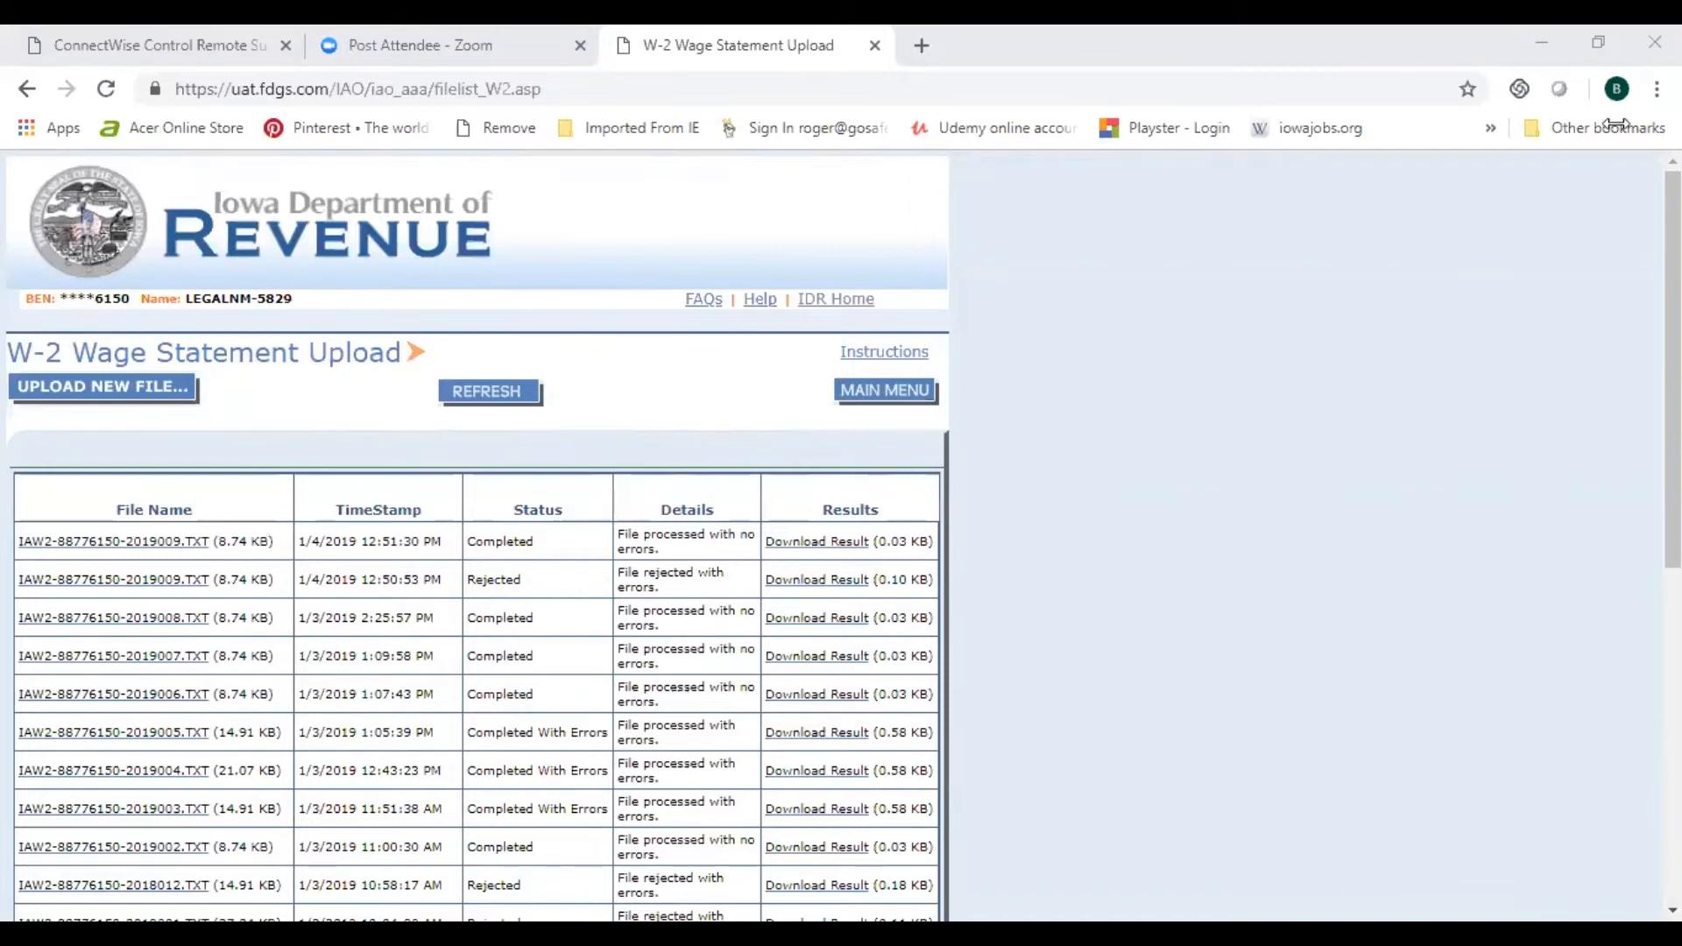
Step: Download and view the result file of the rejected 2019009 upload, then return to the browser
click(815, 581)
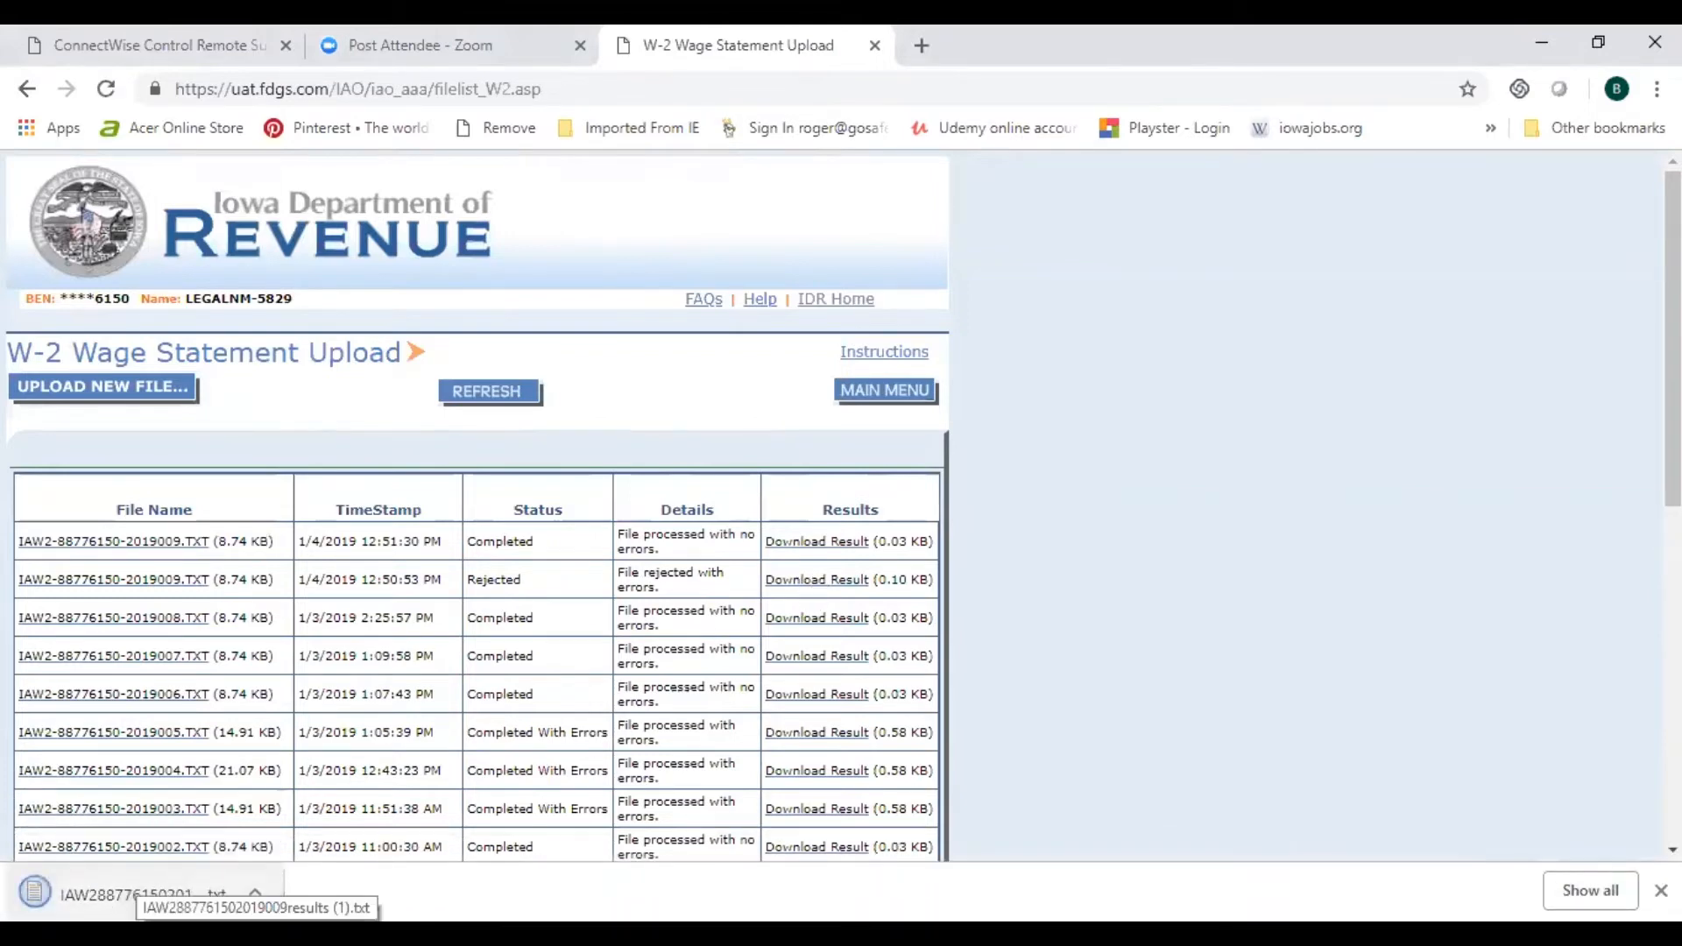
click(145, 893)
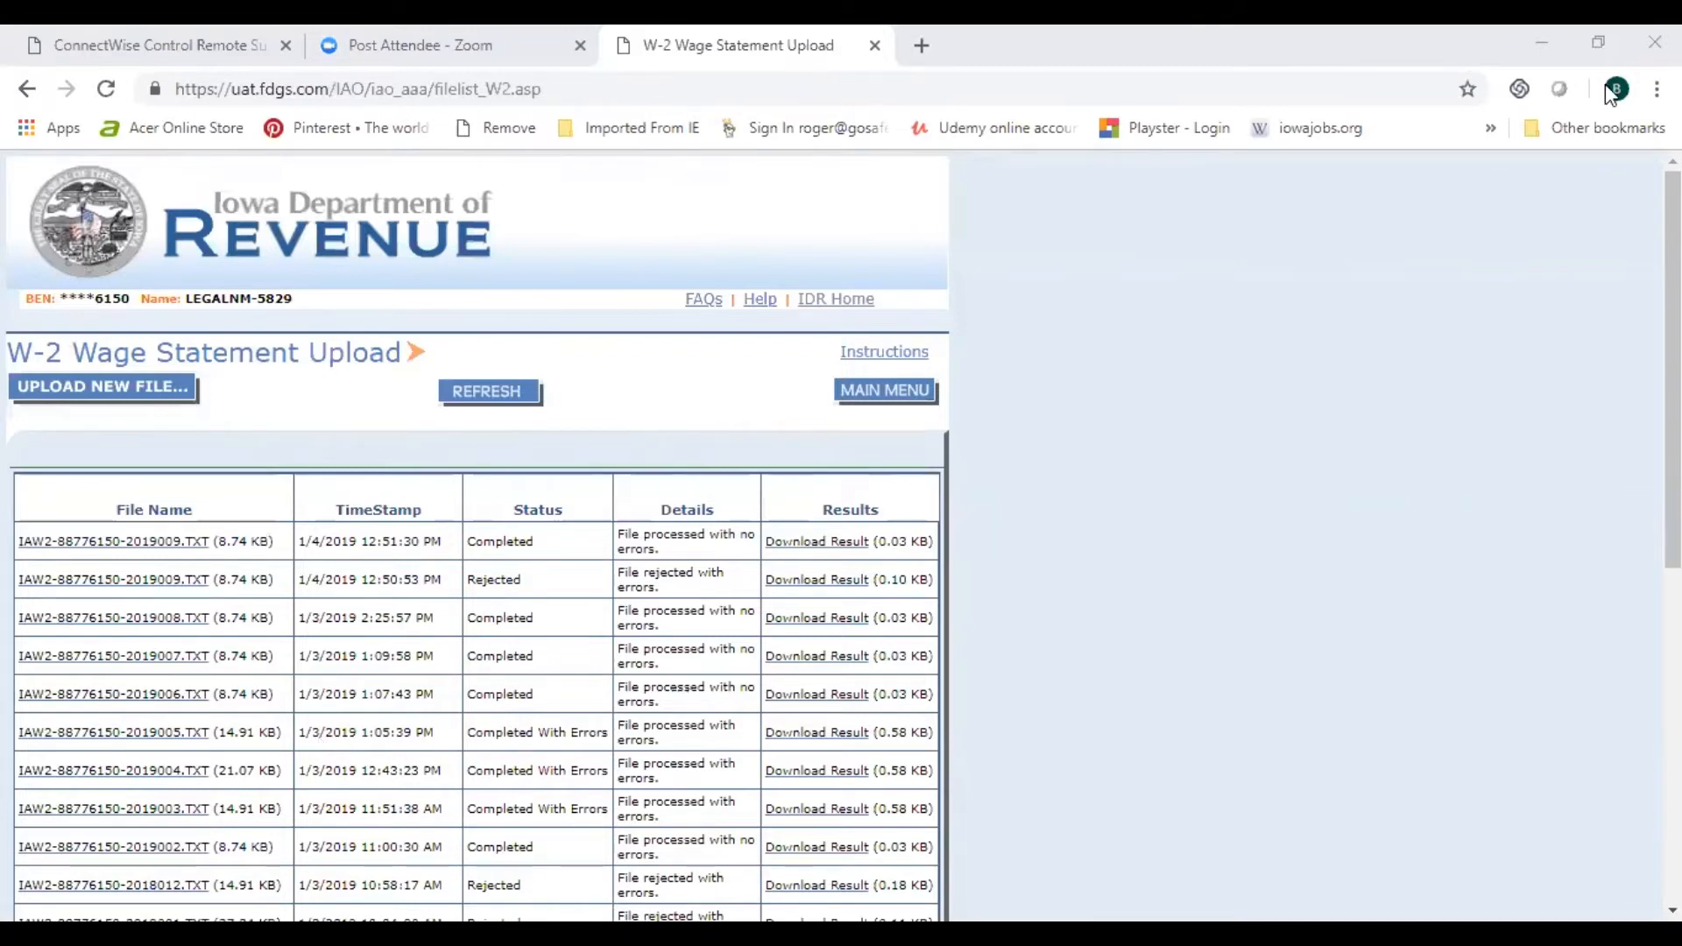
click(178, 590)
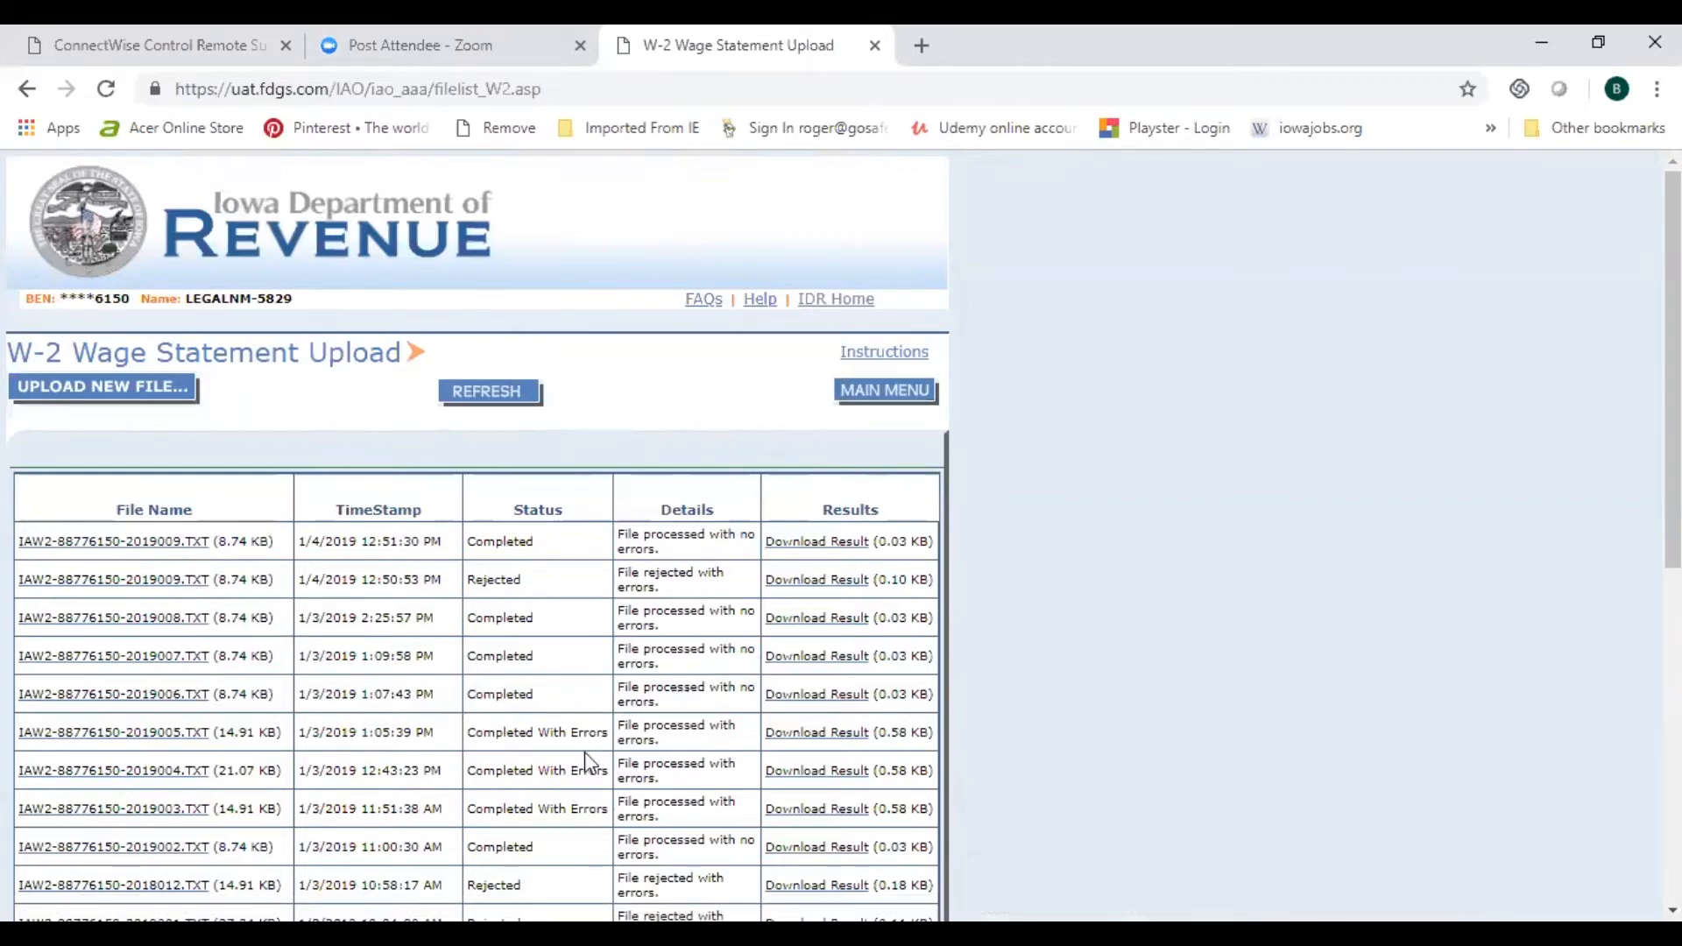
Step: Download and view the 2019005 upload's result file, then return to the upload list
click(824, 733)
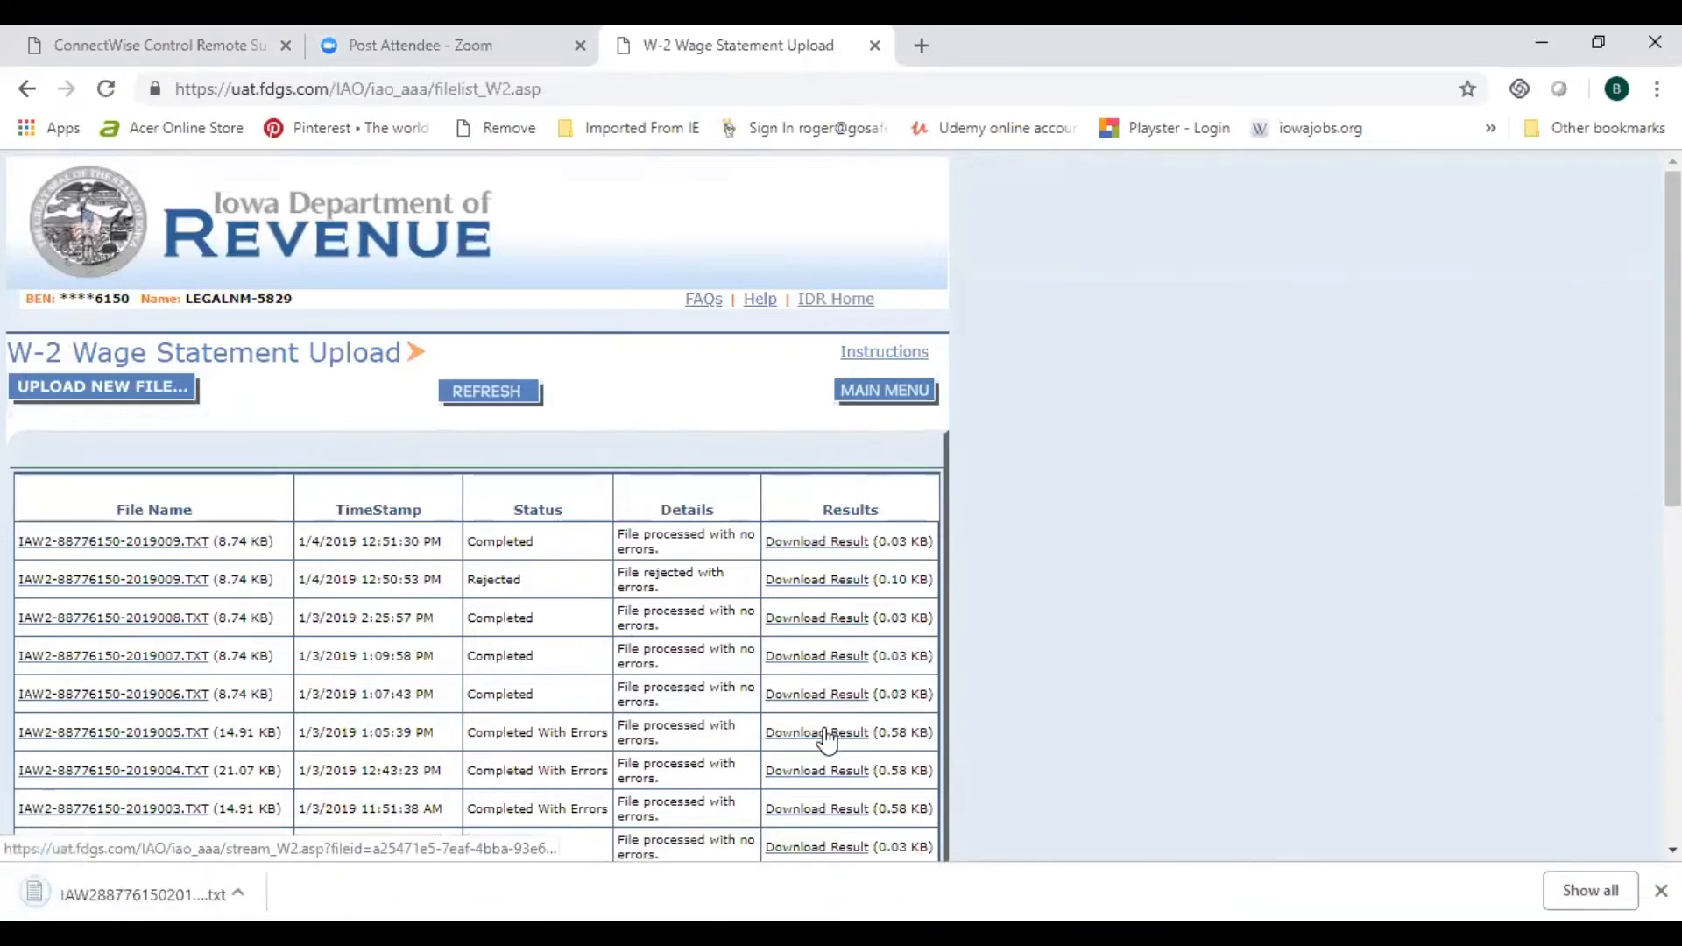
click(131, 892)
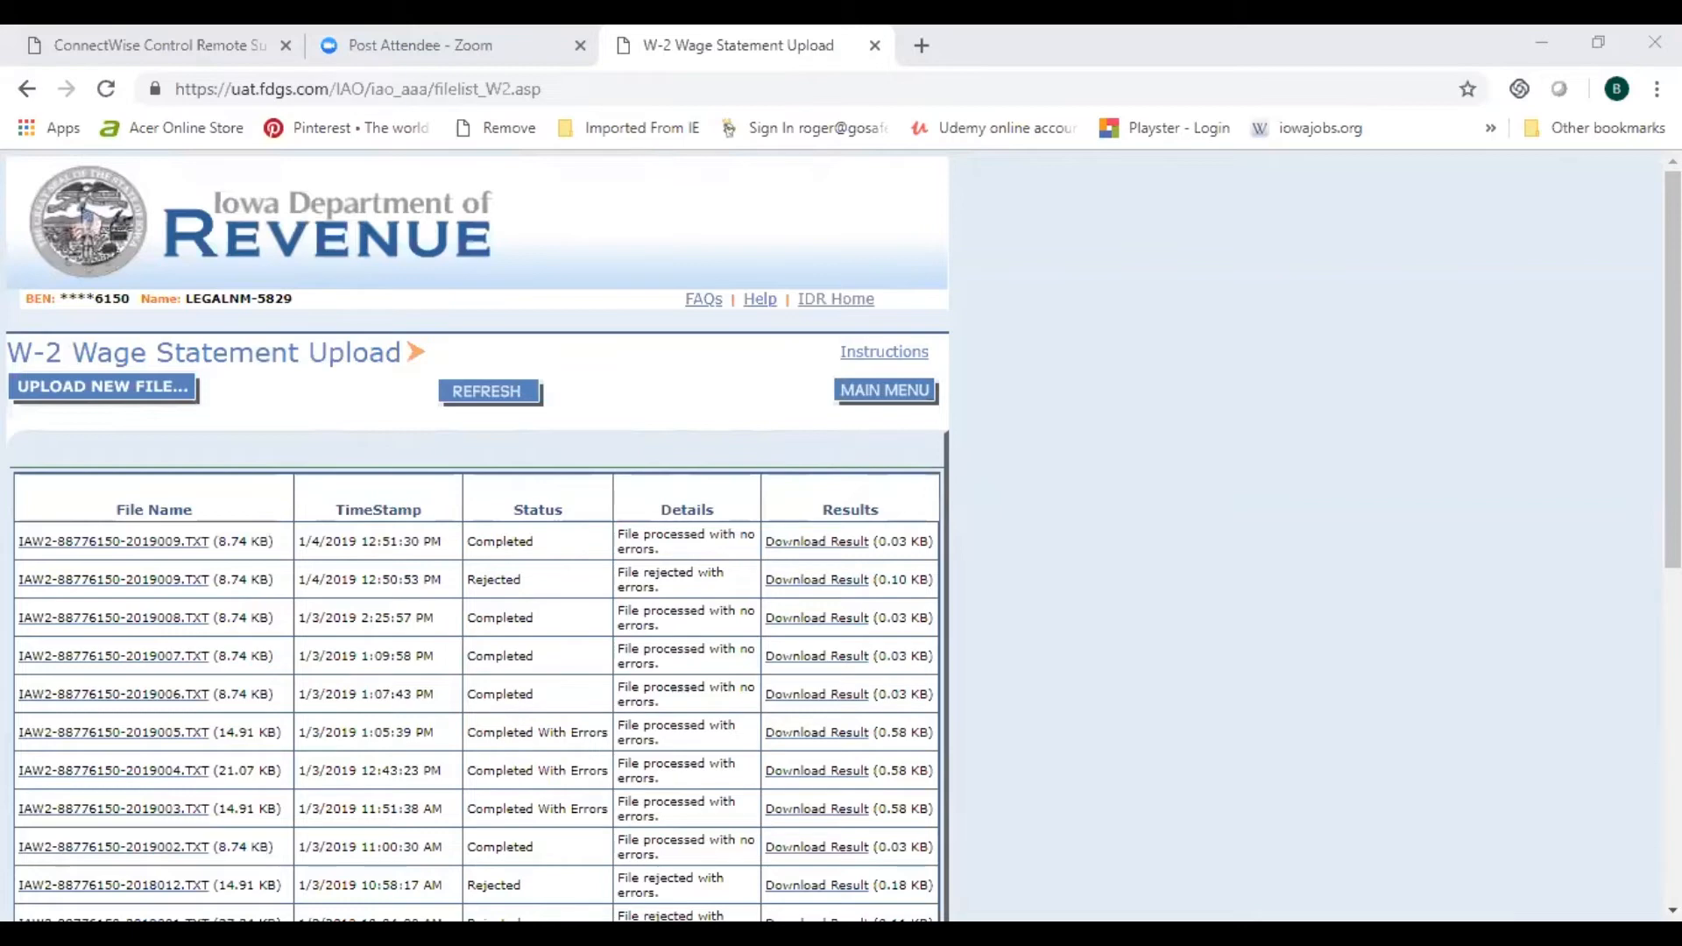
click(366, 830)
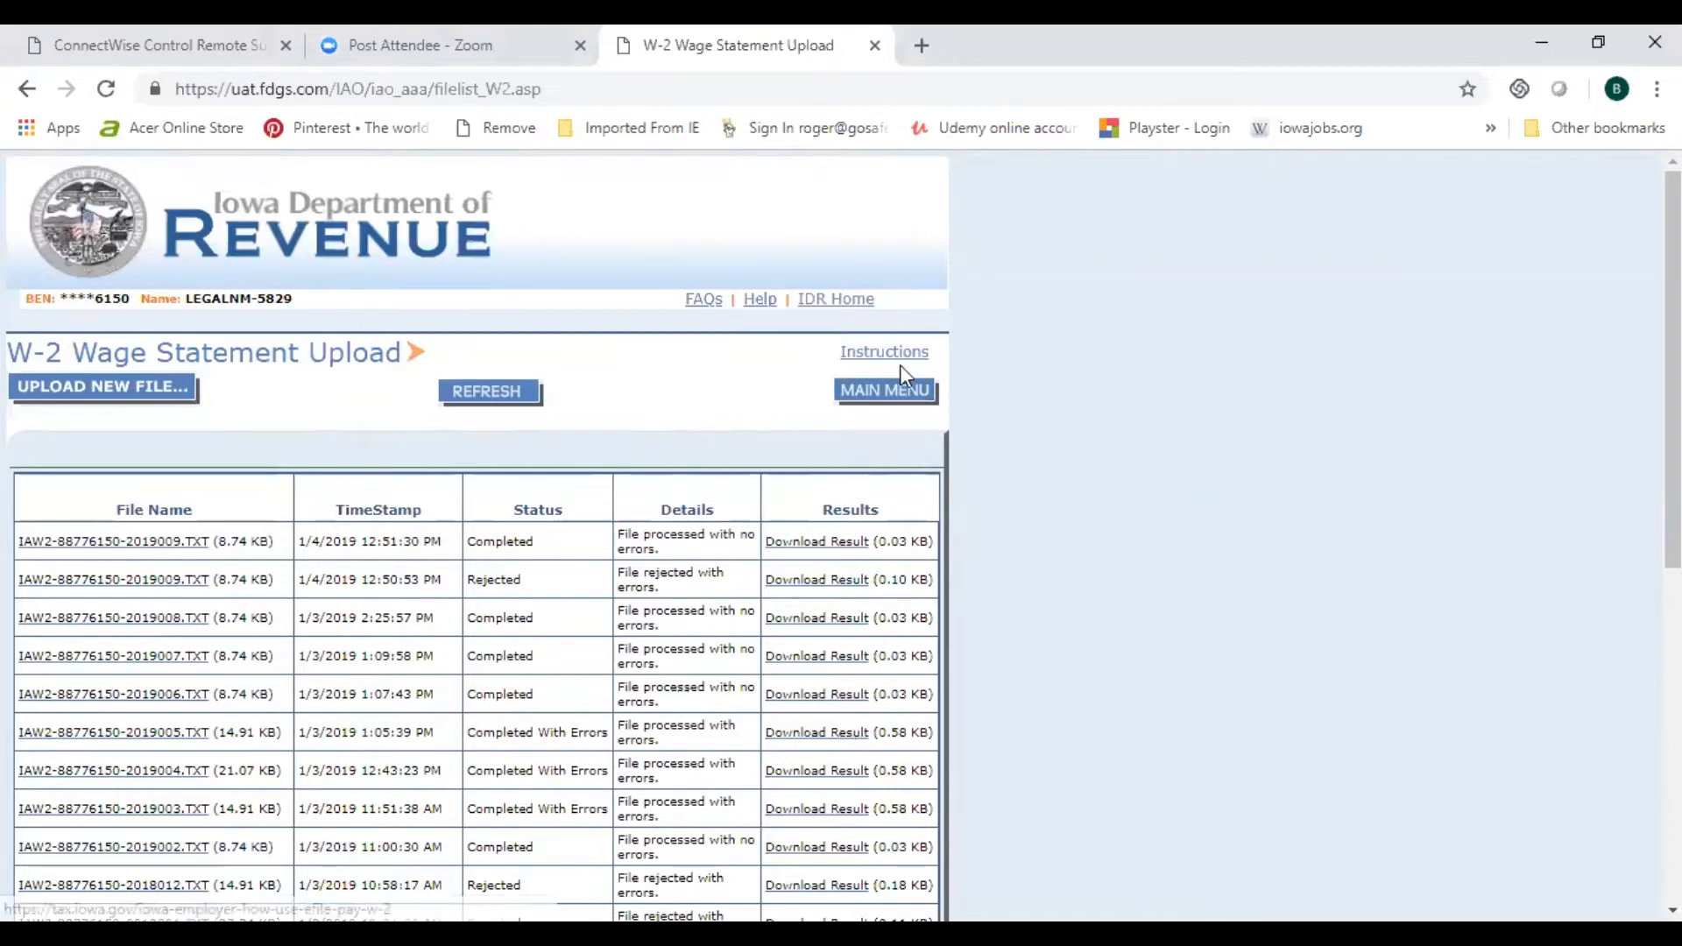
Step: Go back to the eFile and Pay Main Menu from the W-2 upload list
click(881, 392)
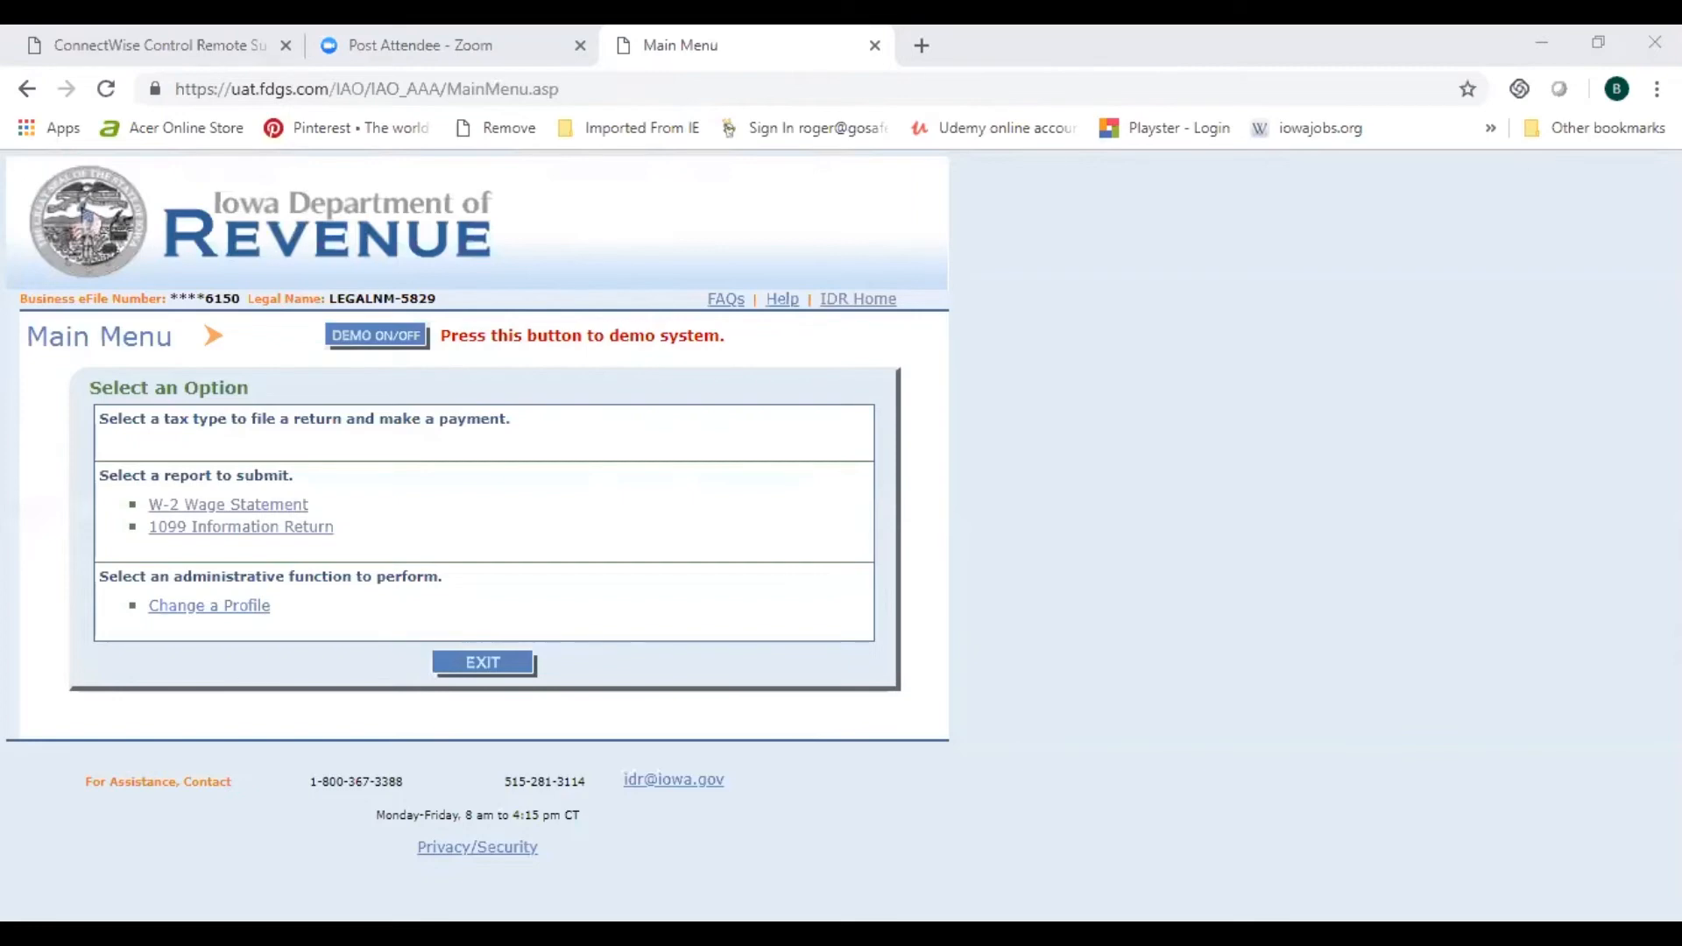
Step: Switch the form type selector to 1099-MISC
click(810, 450)
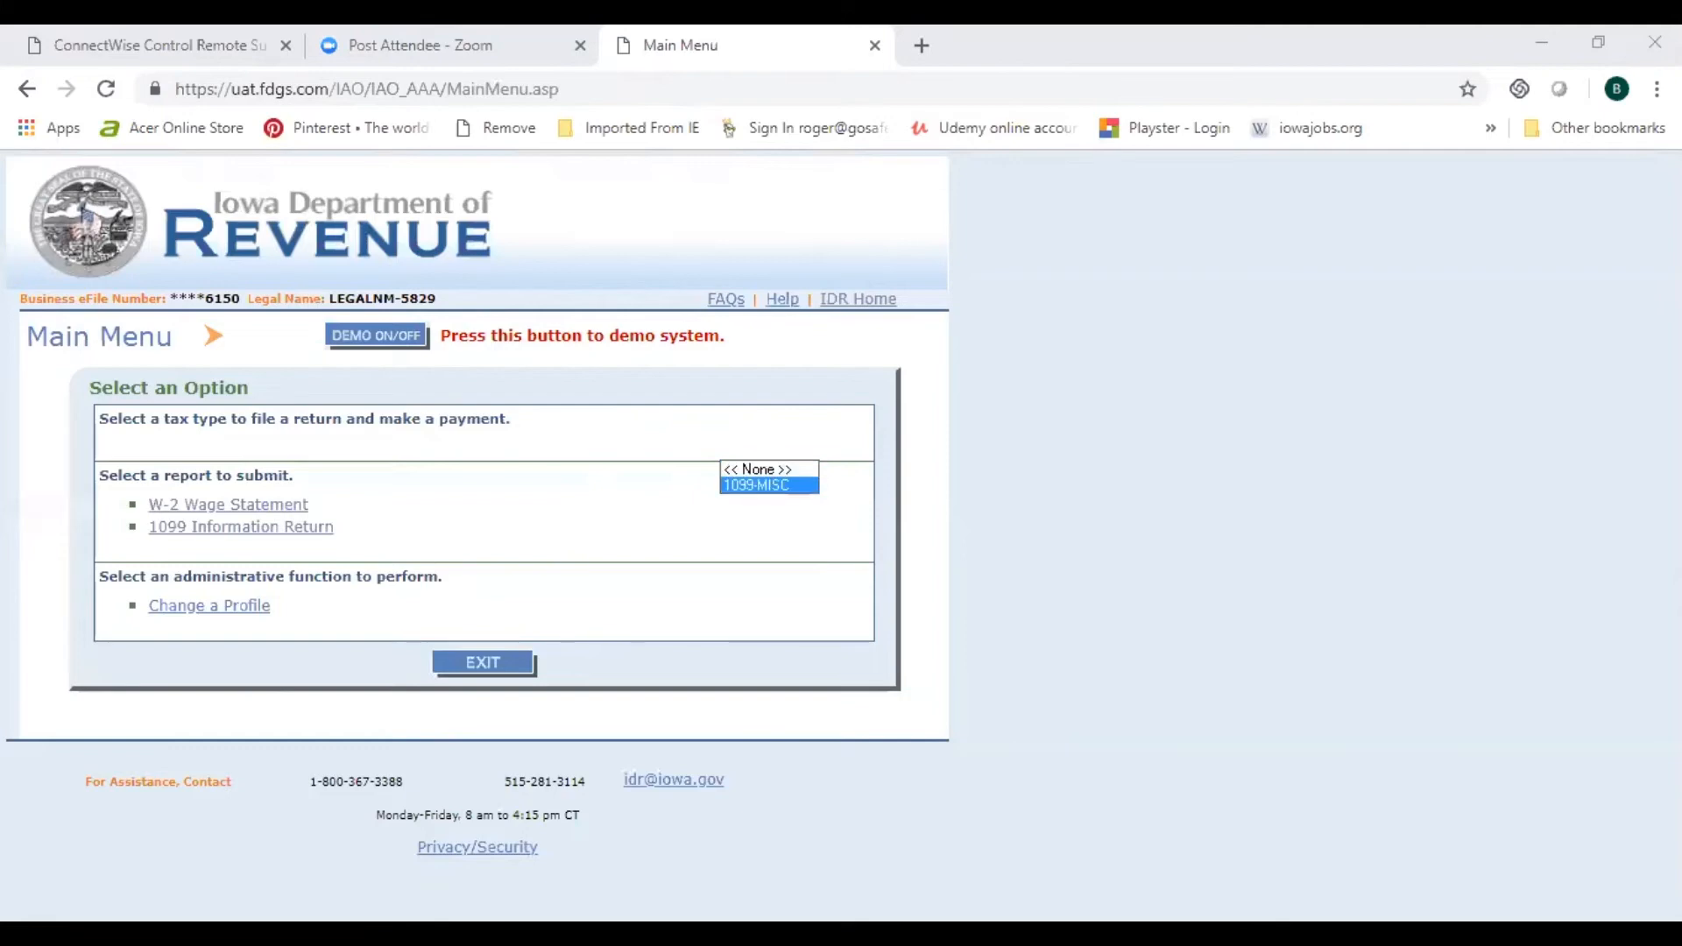
click(769, 486)
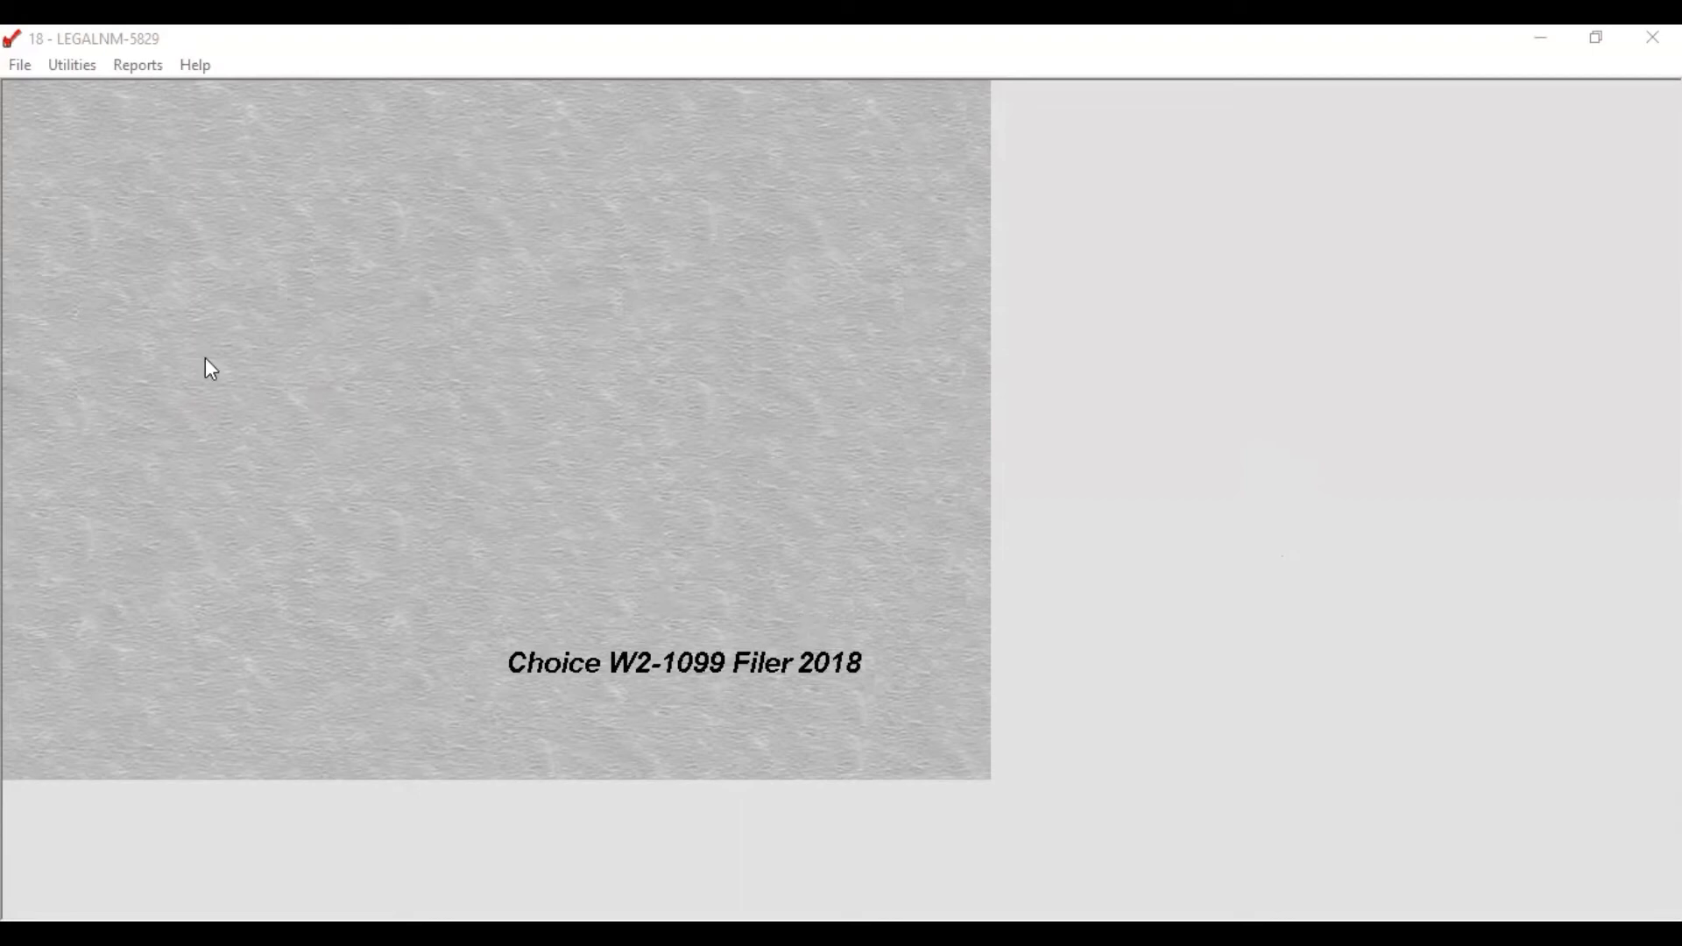
Step: Open the client stored in C:\cf2018\temp using File > Open
click(19, 66)
click(29, 93)
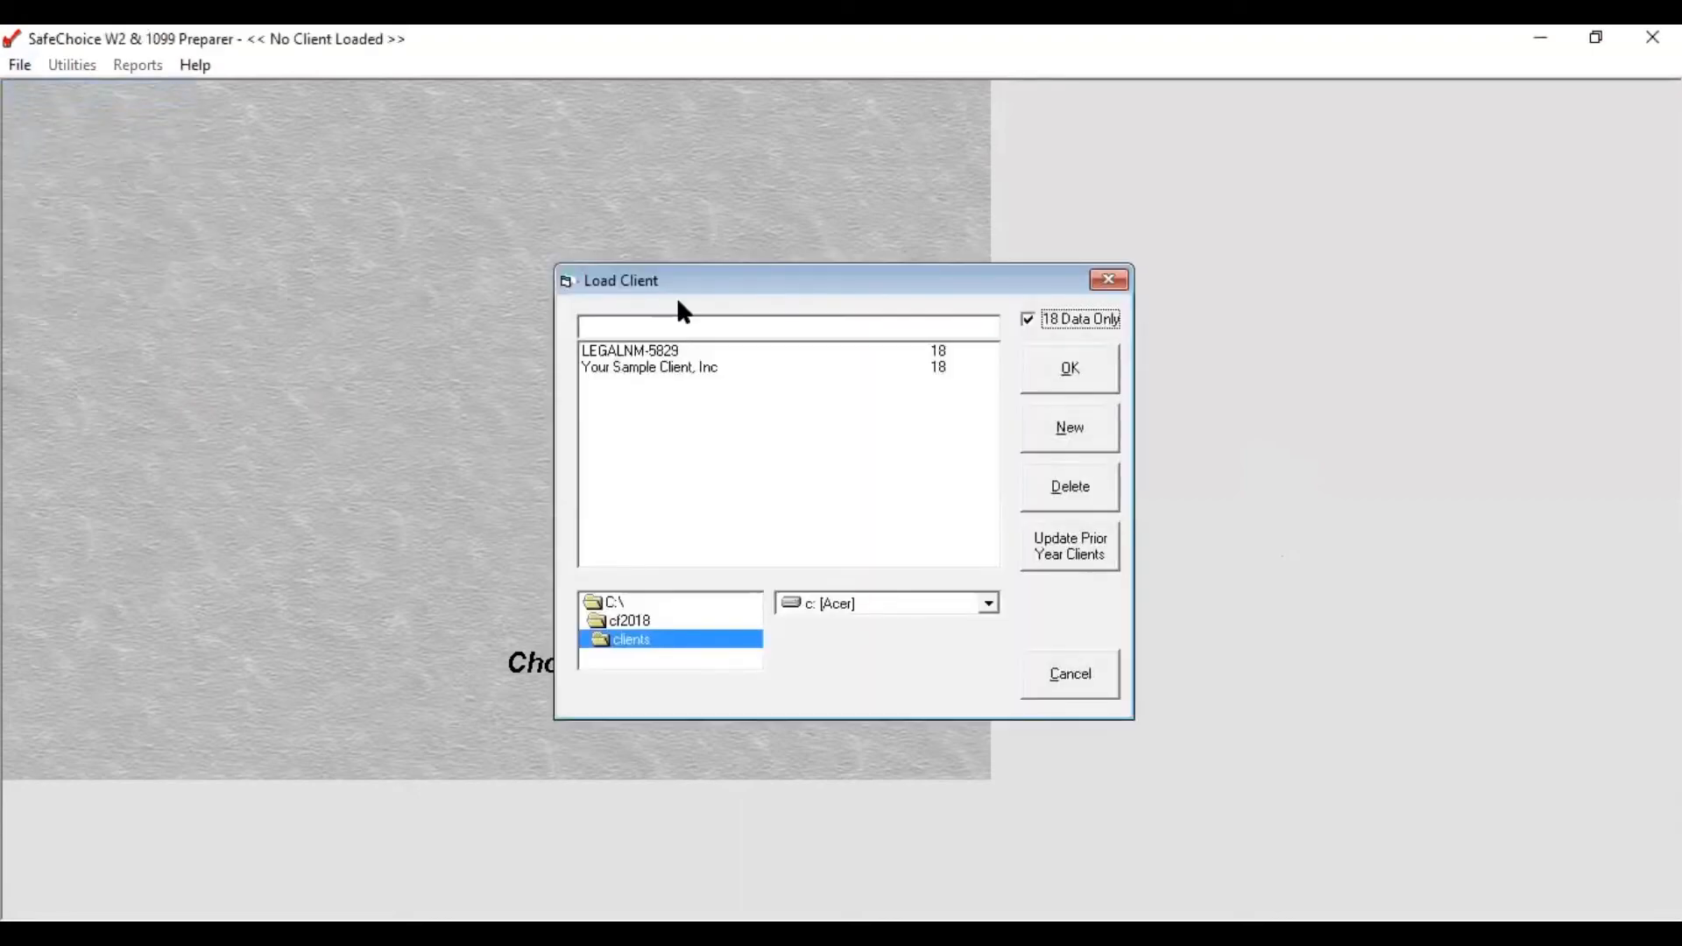
double_click(644, 622)
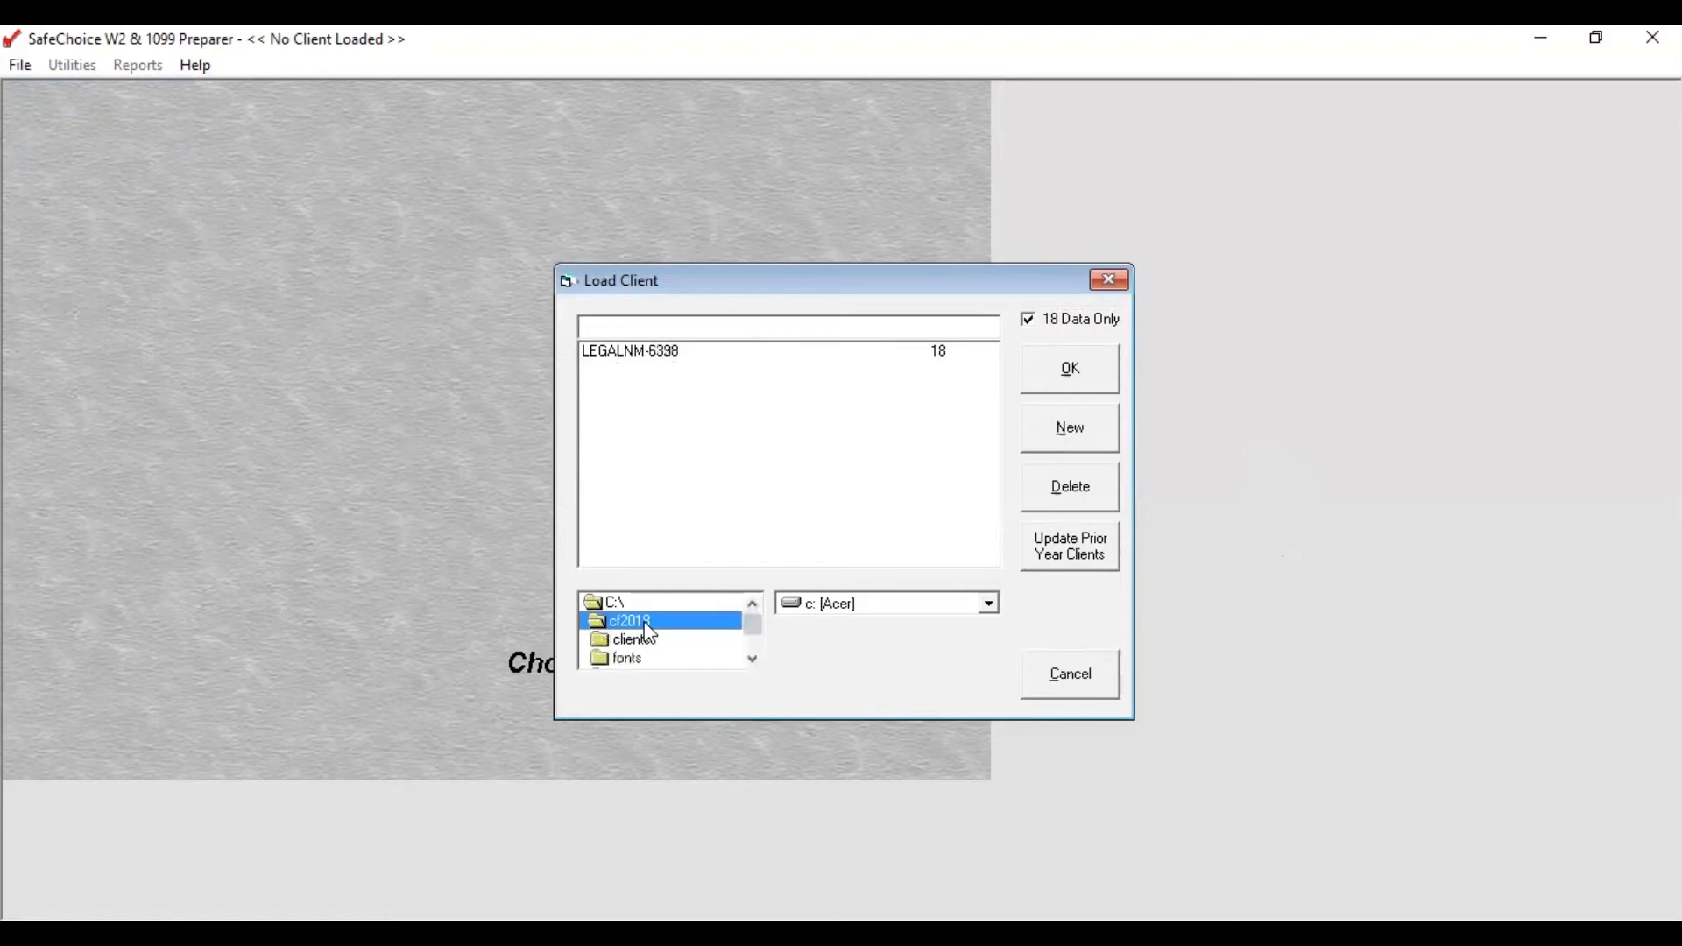
click(752, 660)
click(753, 660)
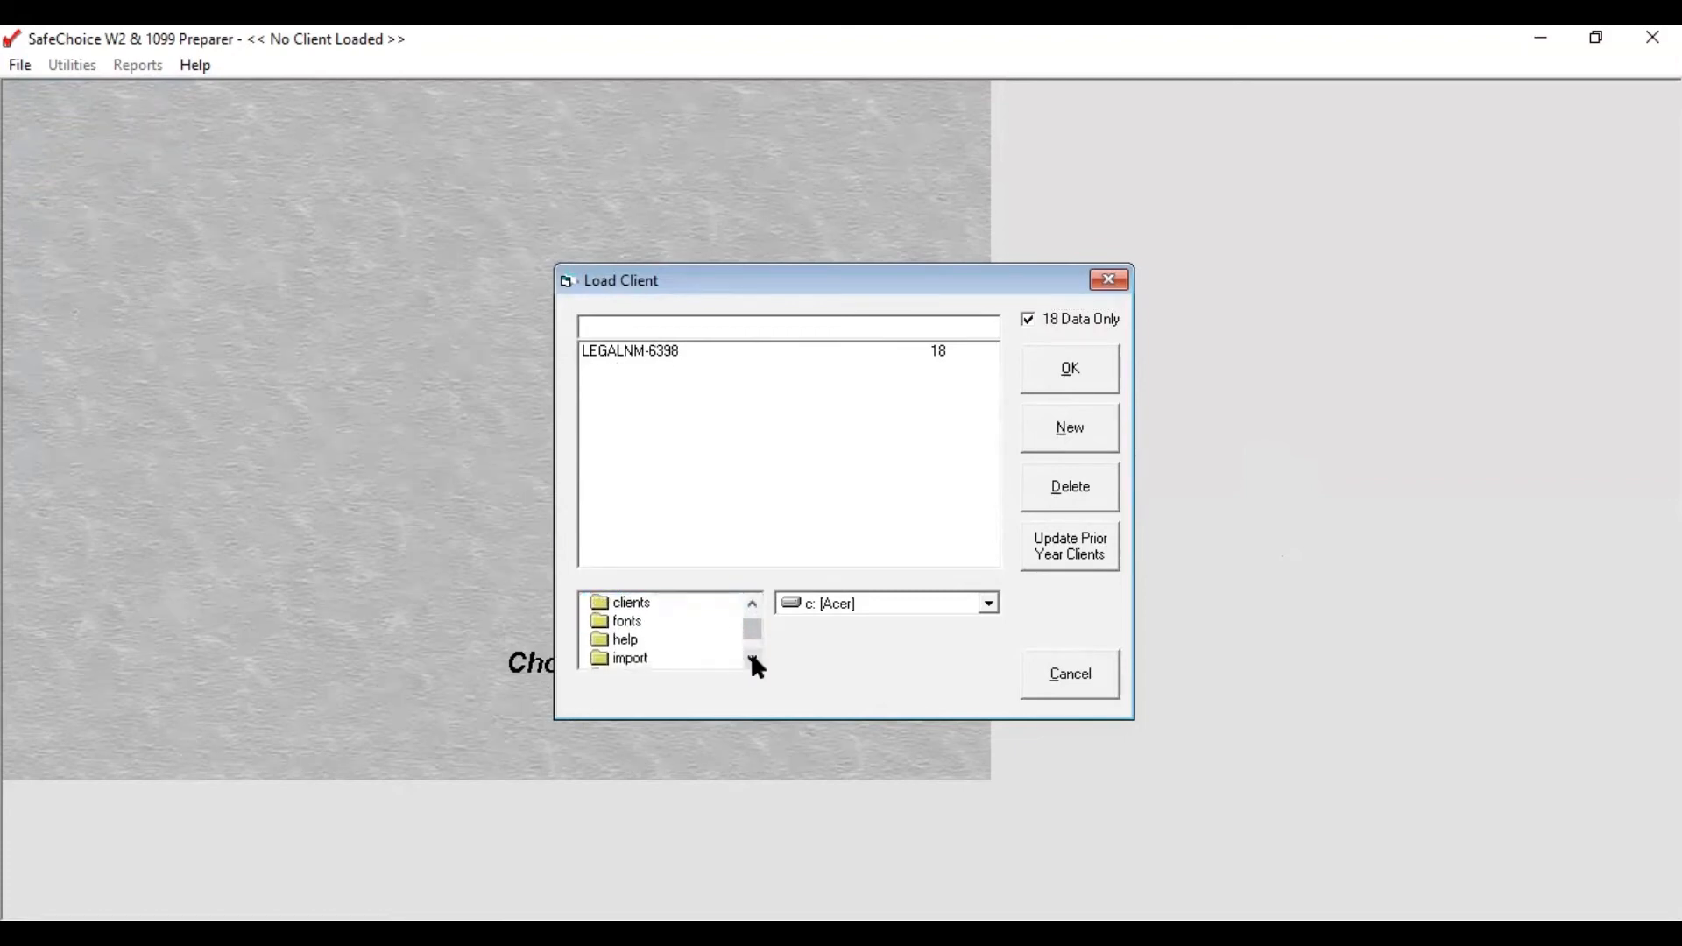
click(752, 660)
click(752, 660)
click(752, 660)
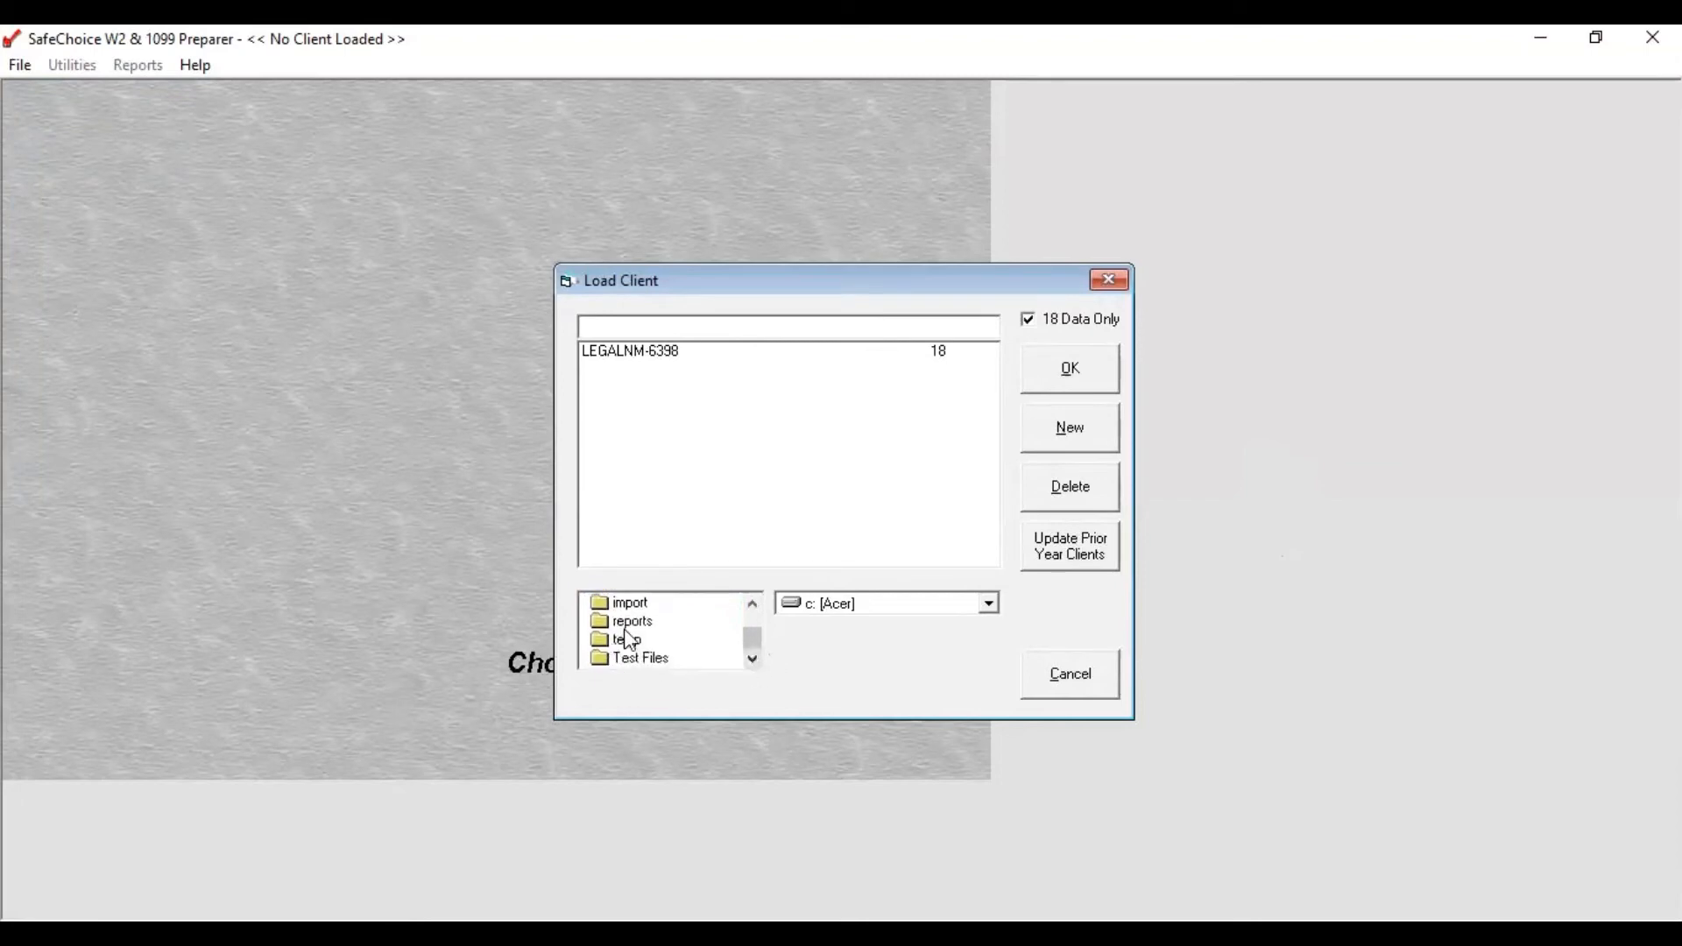
double_click(626, 640)
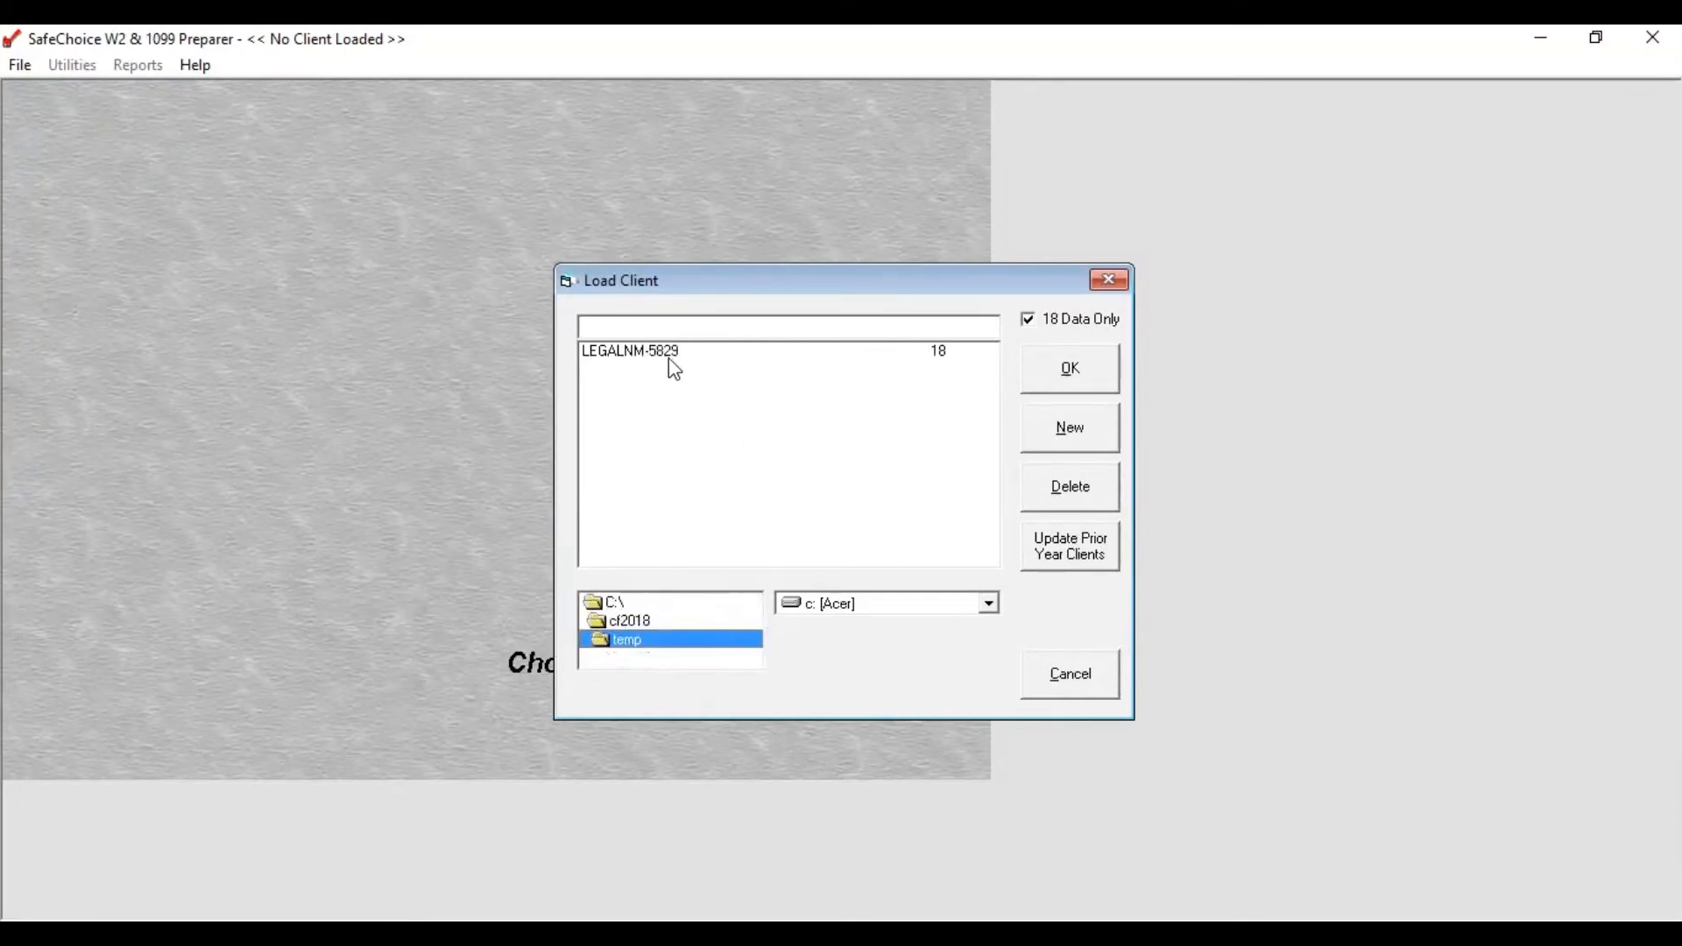
click(848, 353)
click(1069, 369)
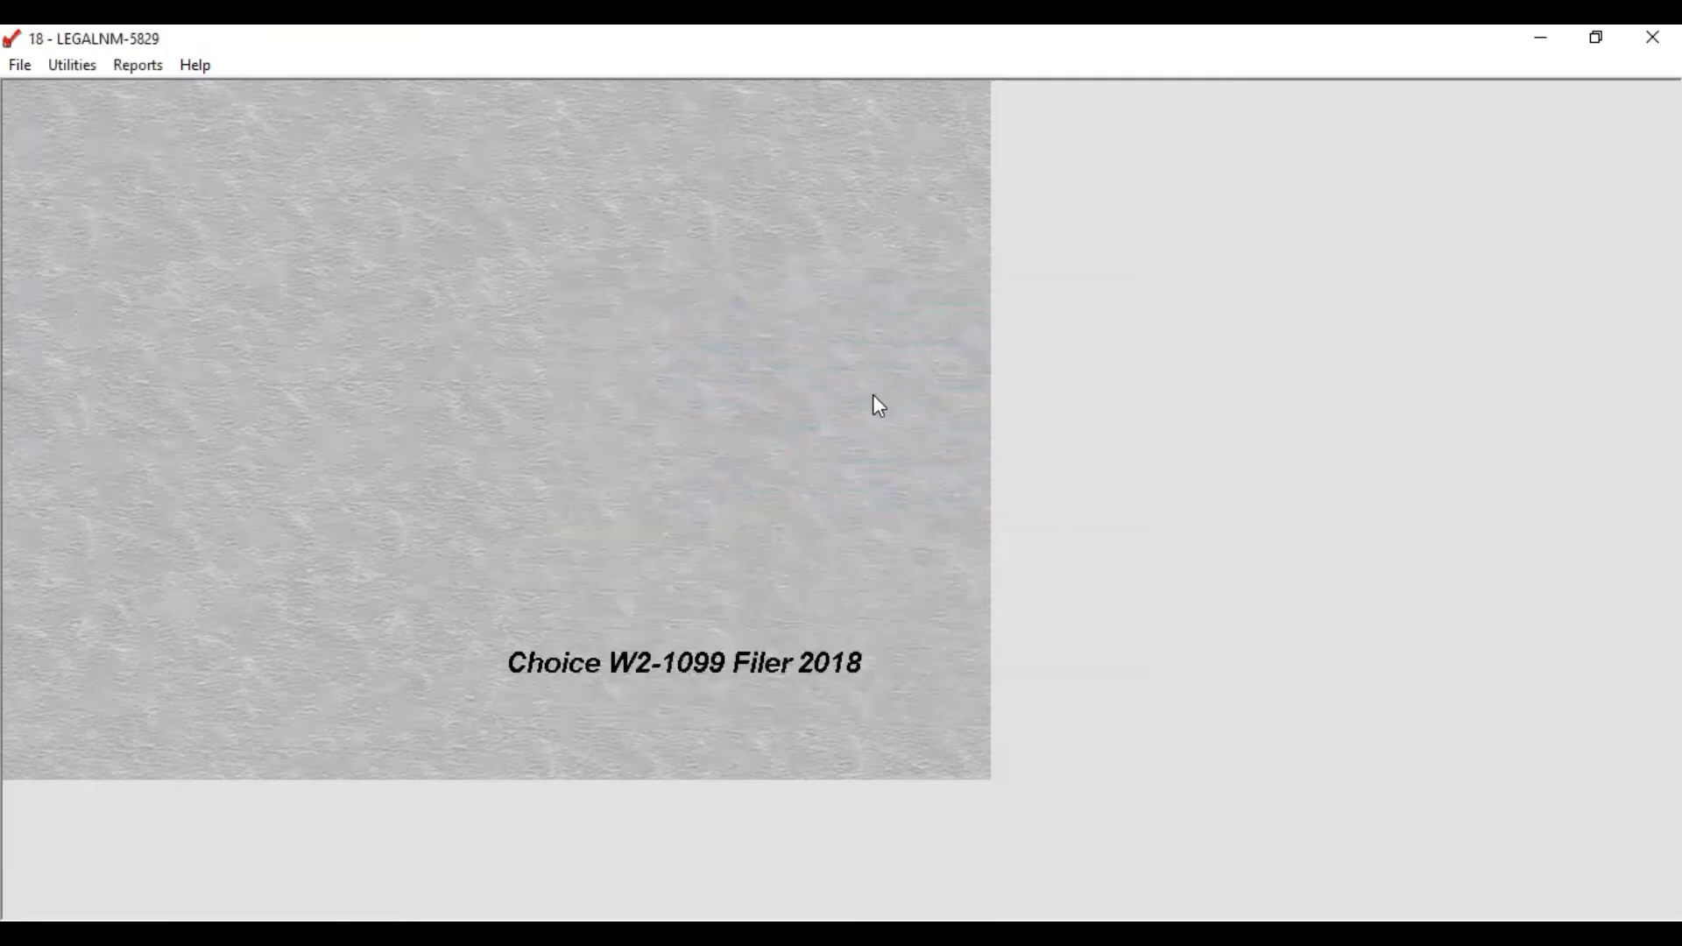
click(23, 68)
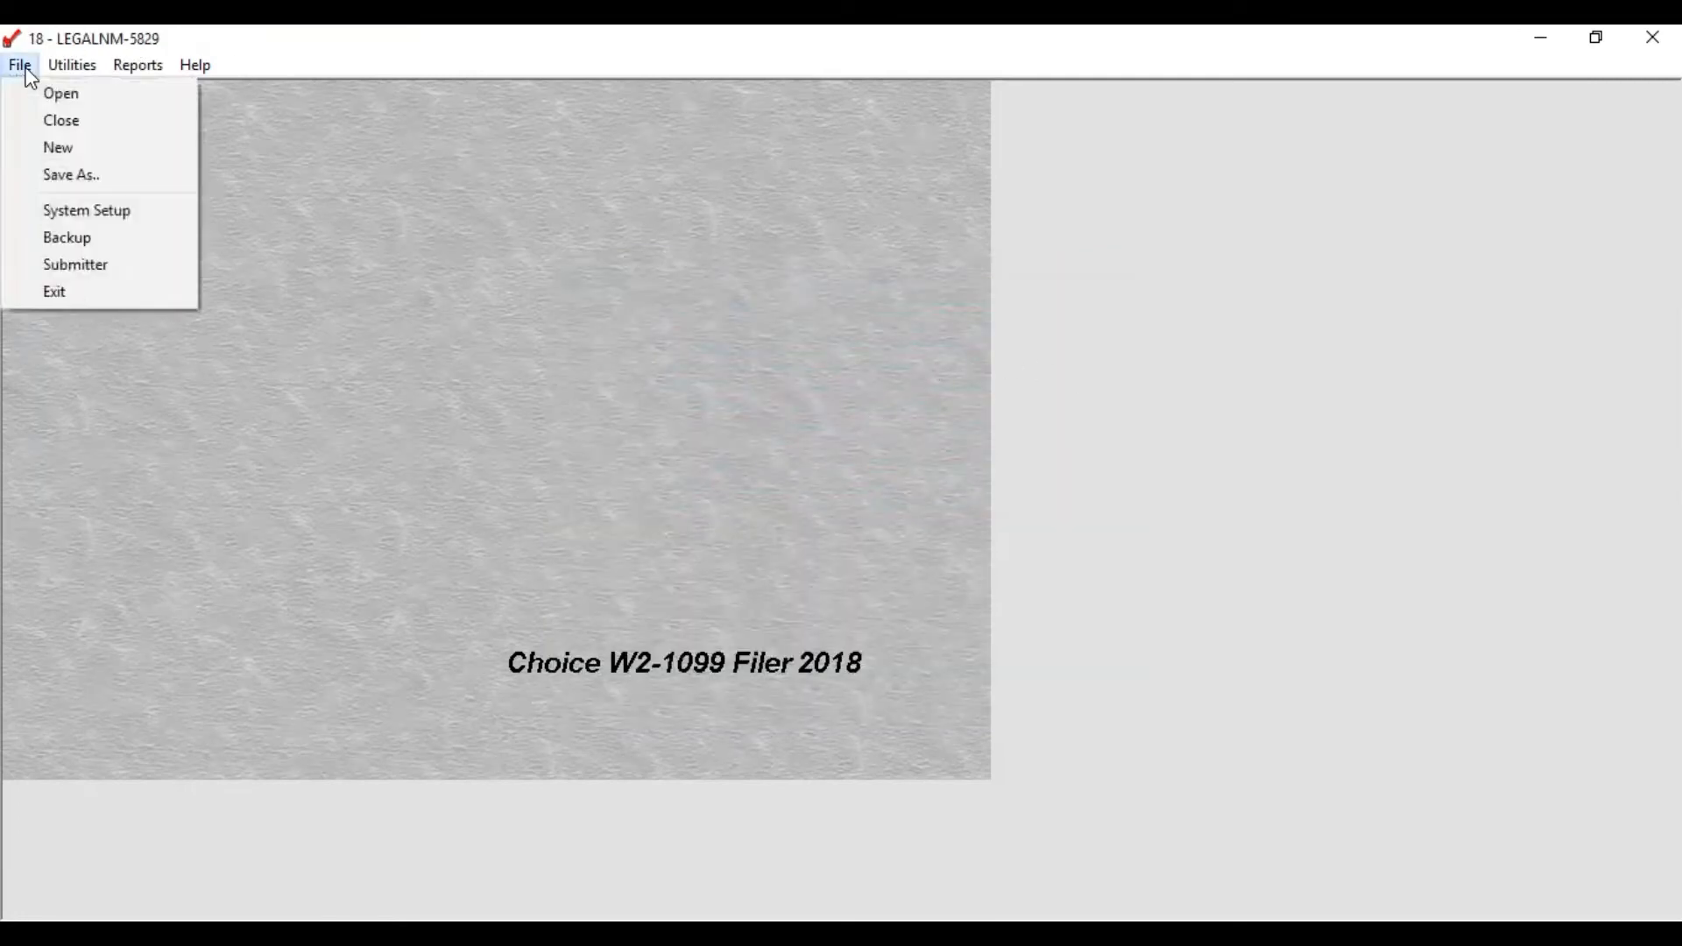
click(81, 271)
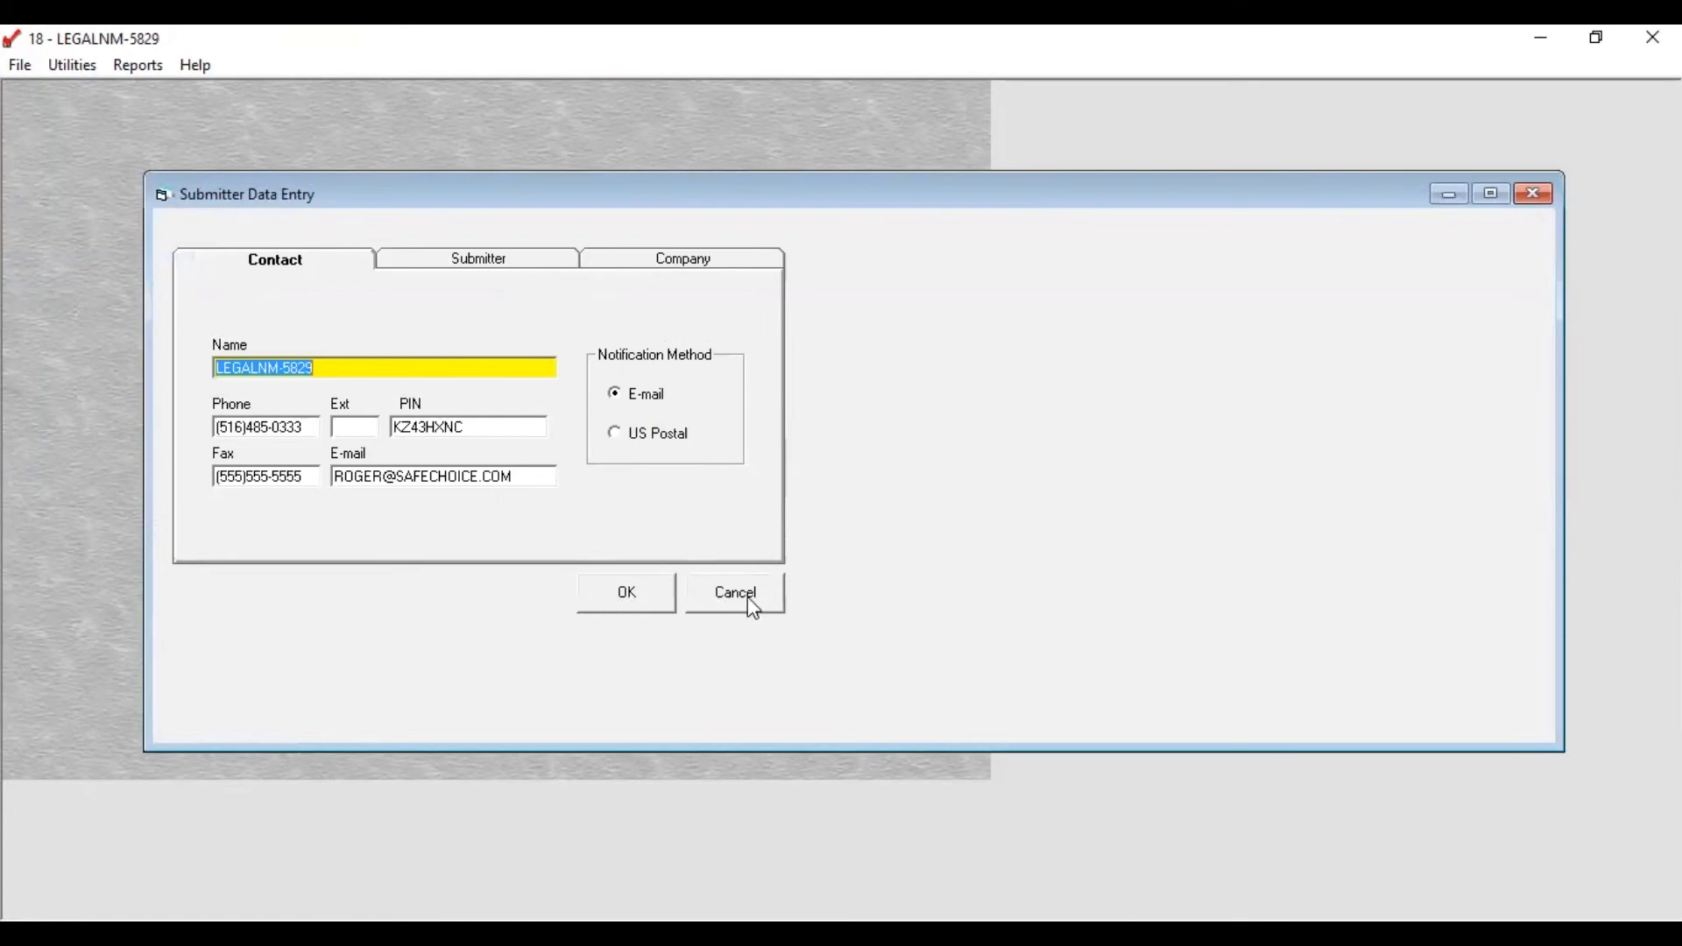
click(710, 600)
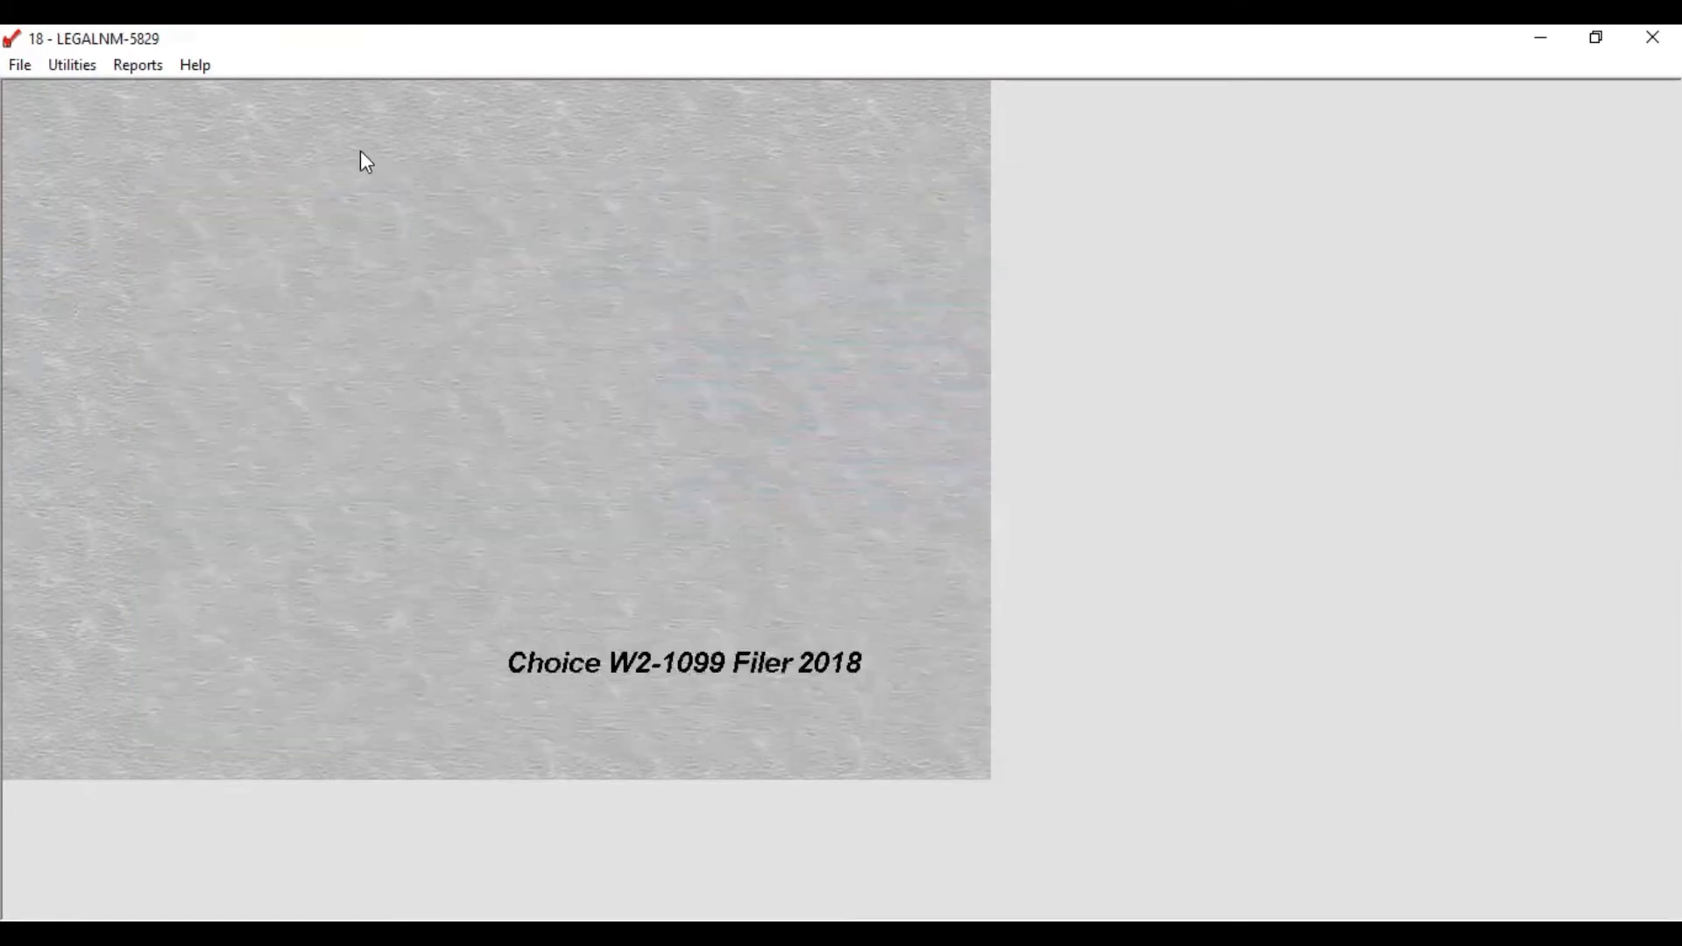
click(54, 75)
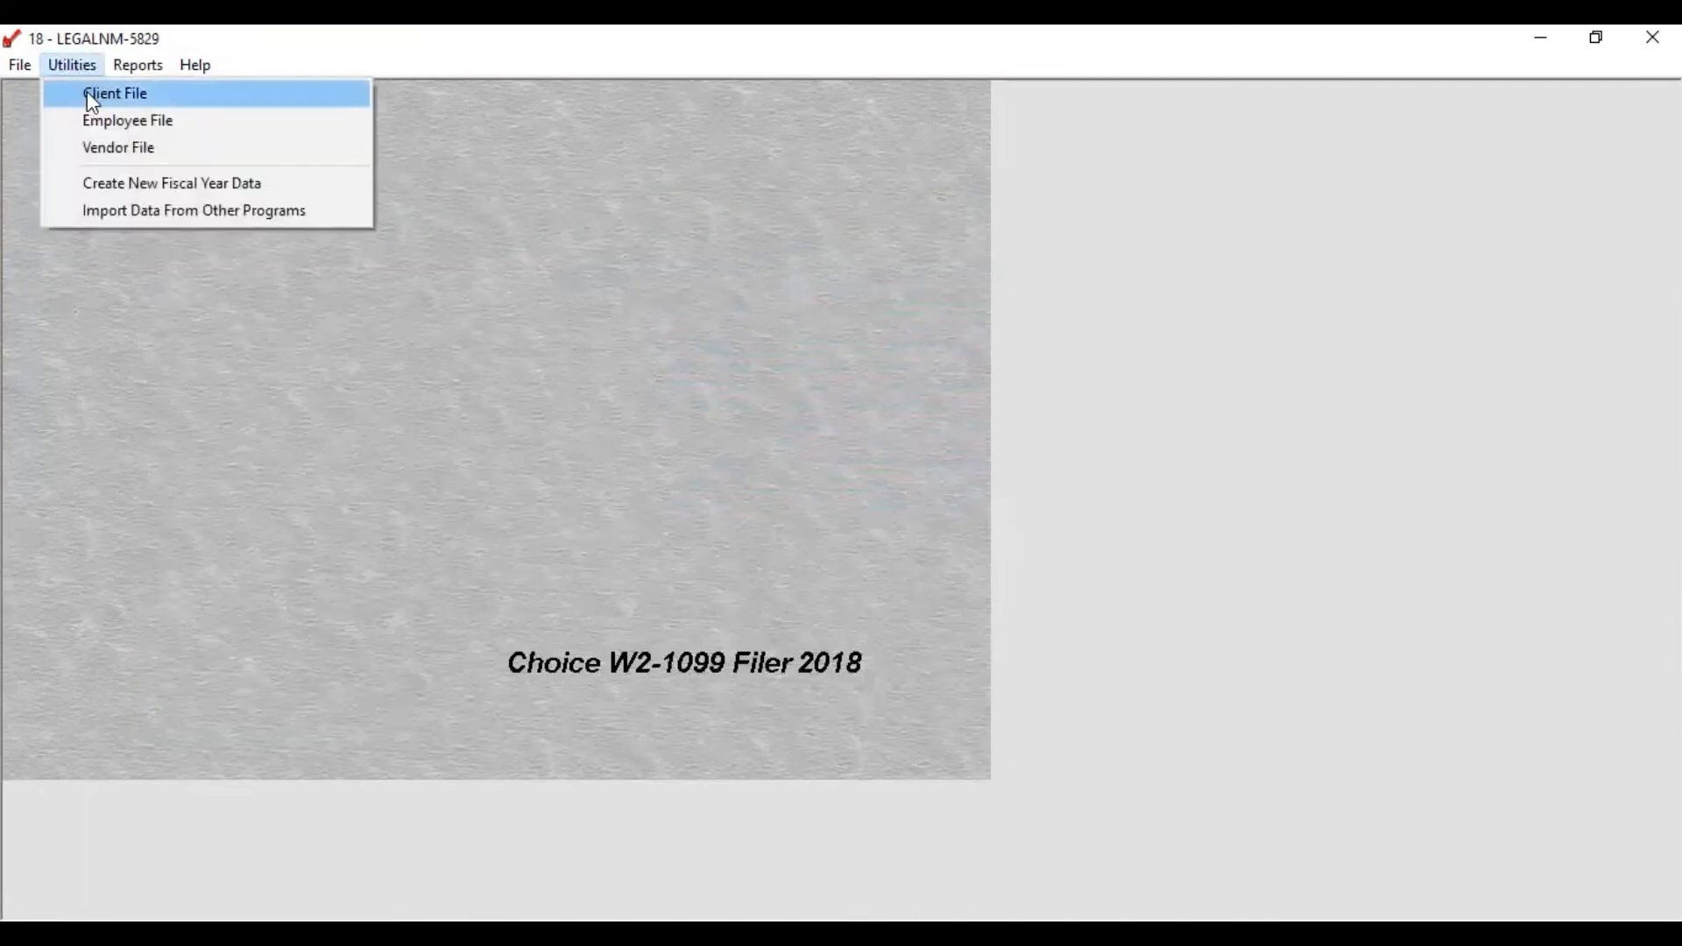
click(87, 91)
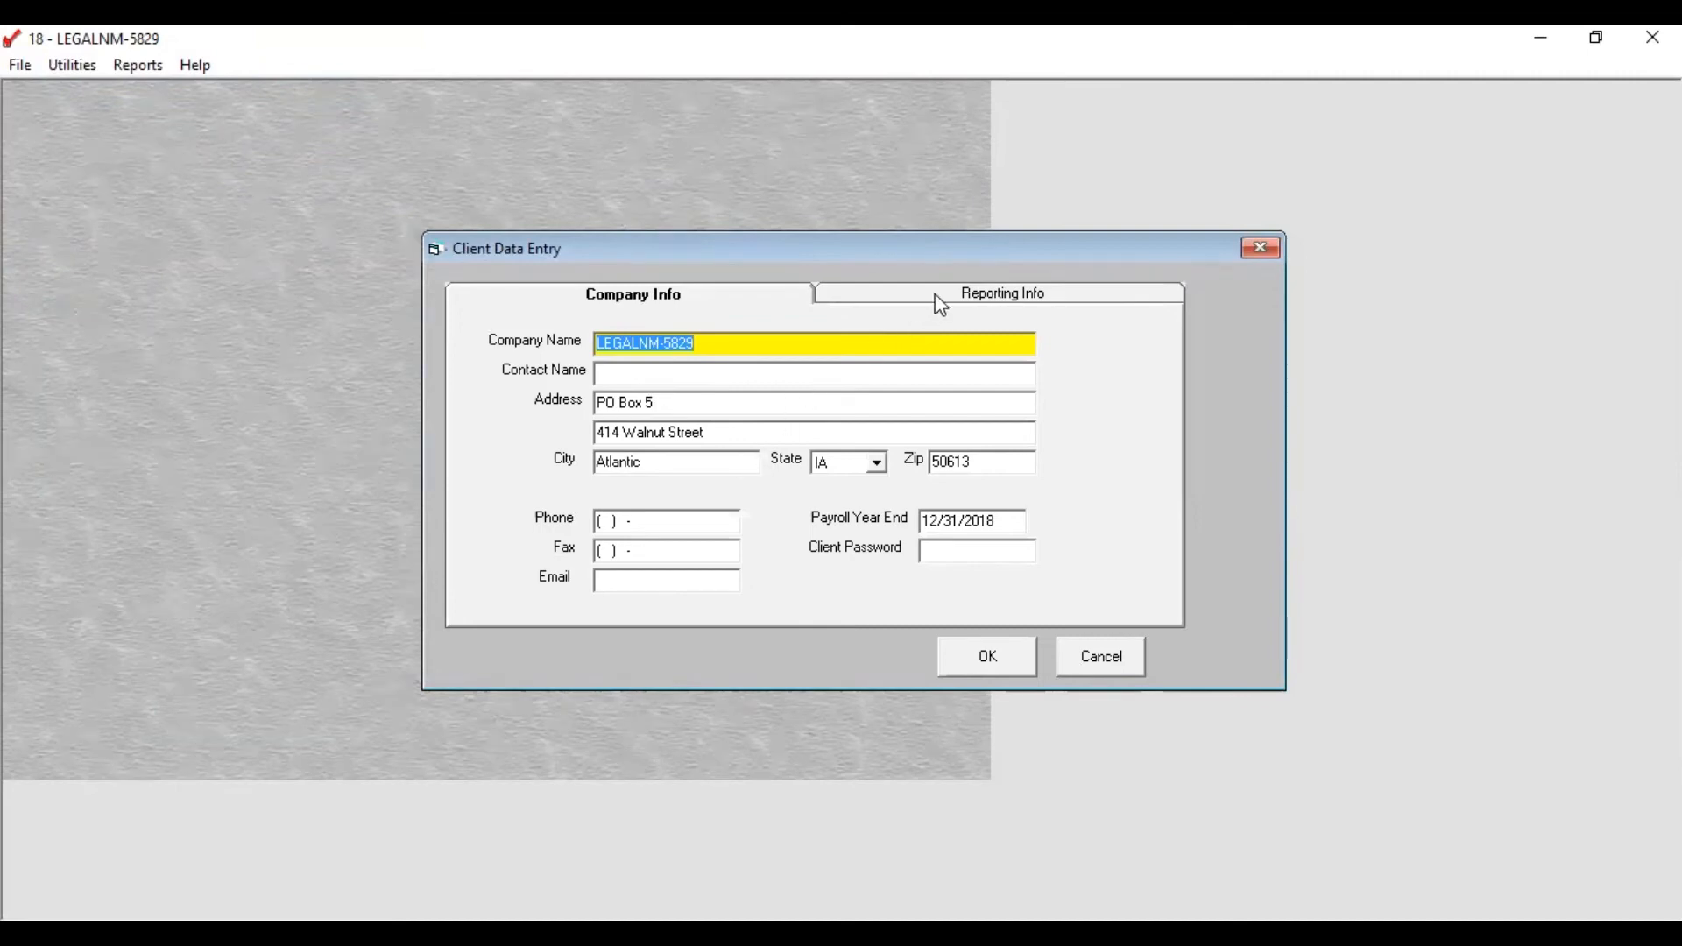
click(958, 297)
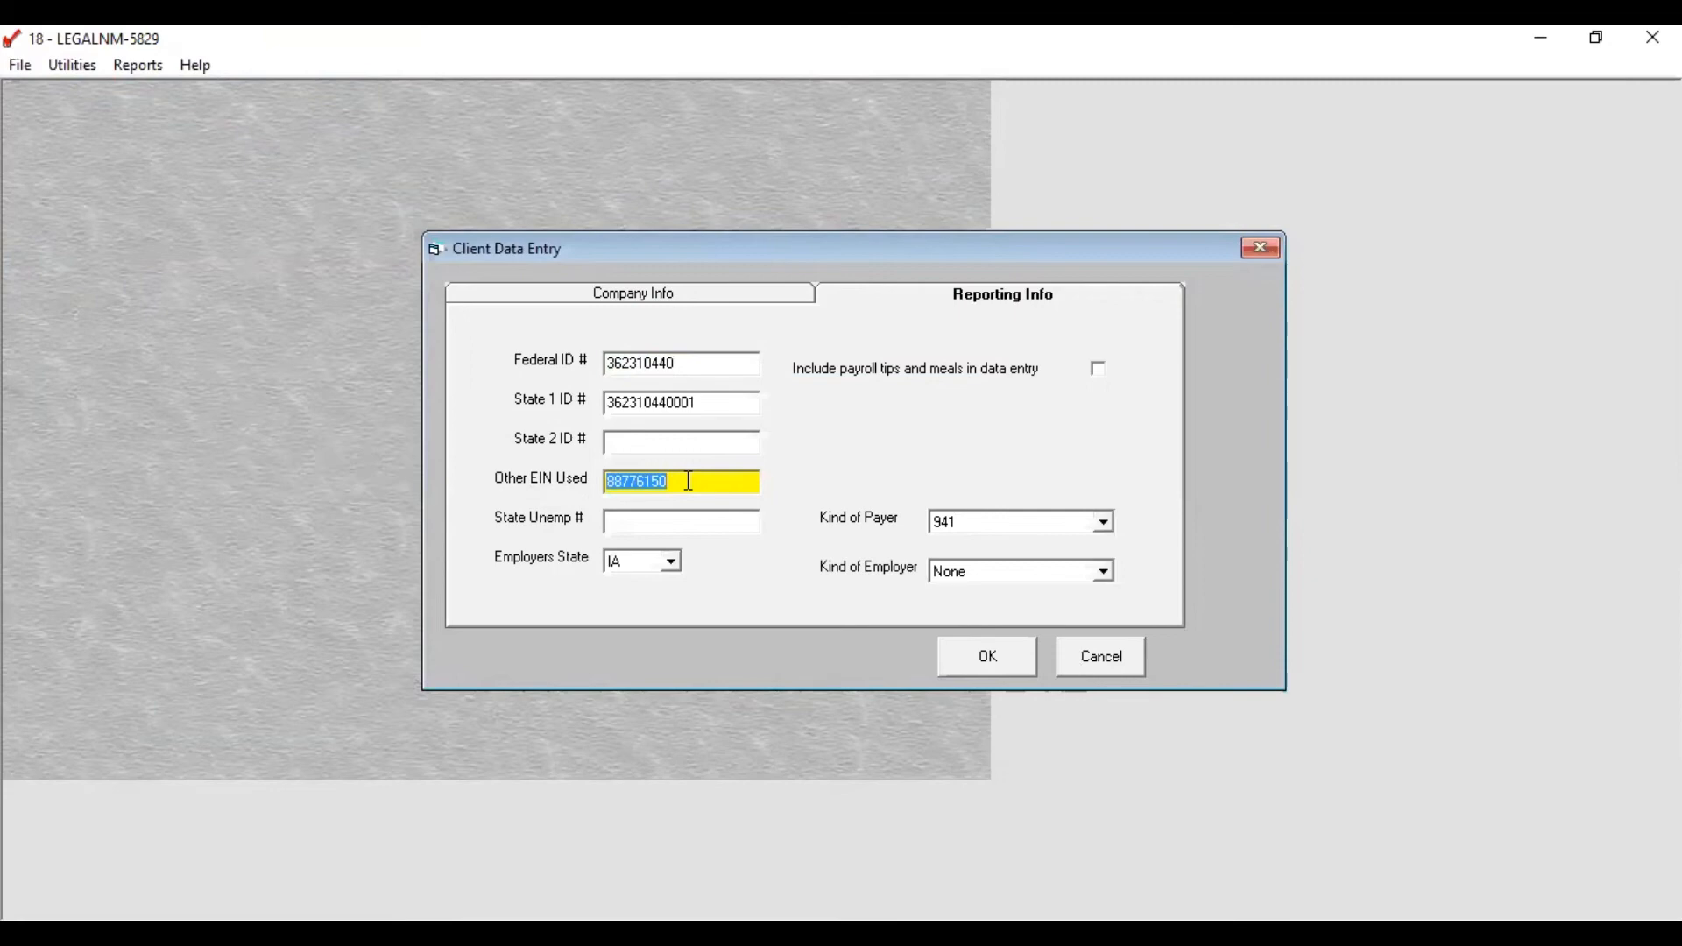
click(689, 481)
click(961, 652)
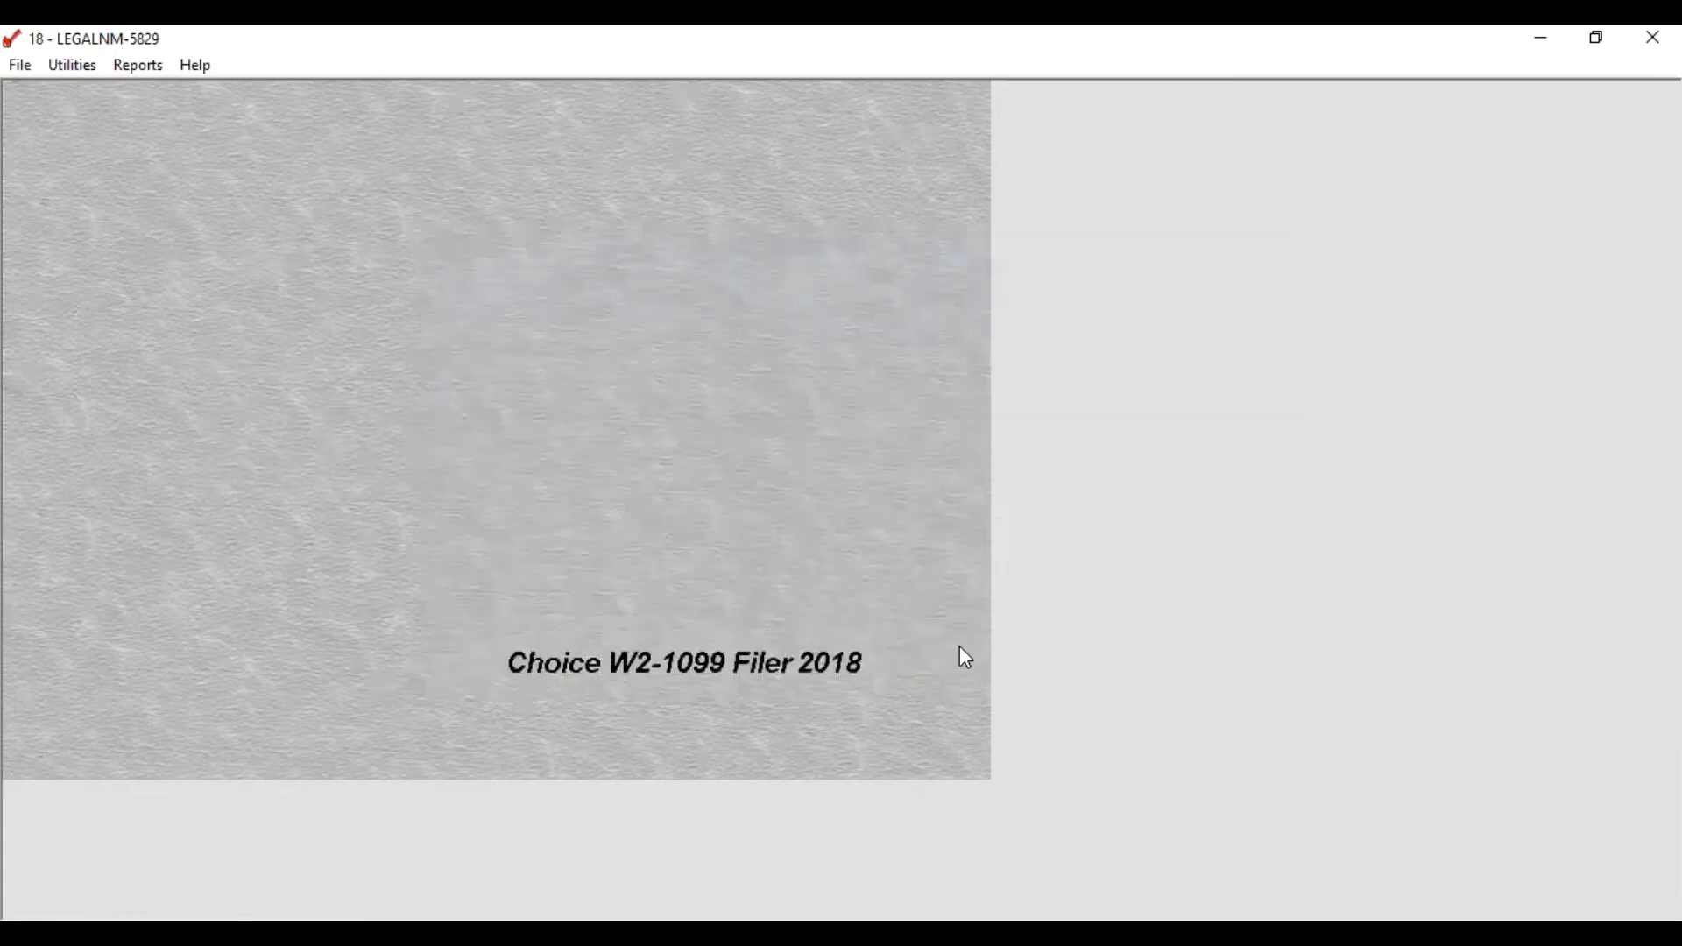
Step: In Vendor Reports, choose E-File with 1099 Type 1099-MISC and print to start the e-file
click(138, 66)
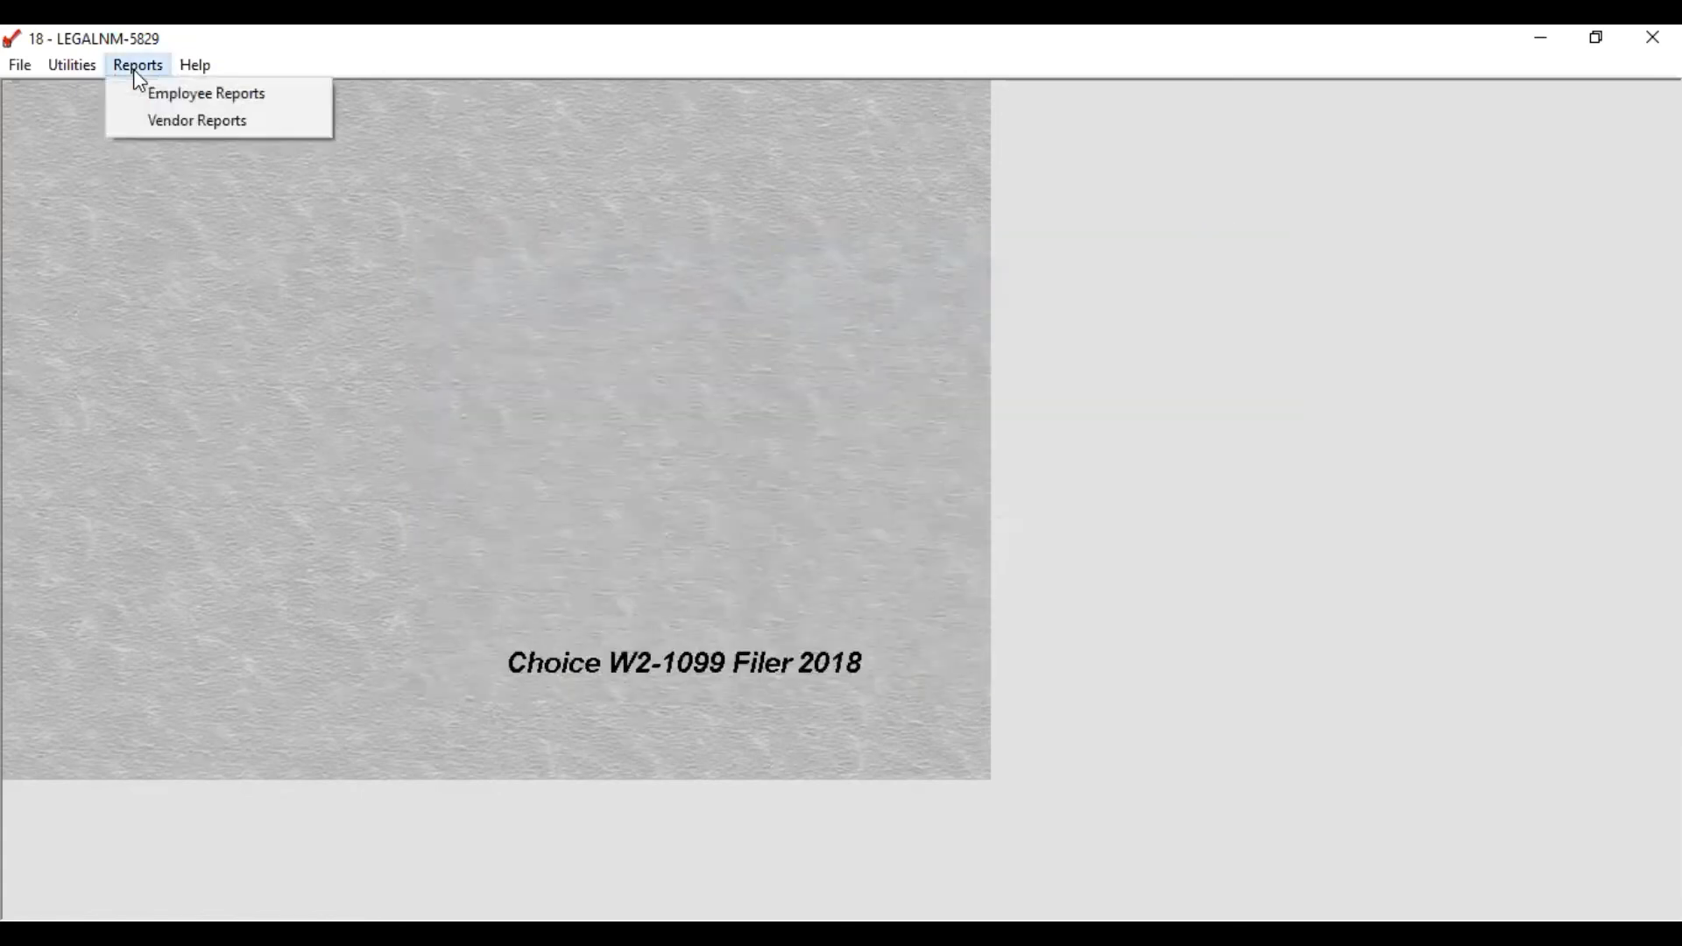
click(156, 122)
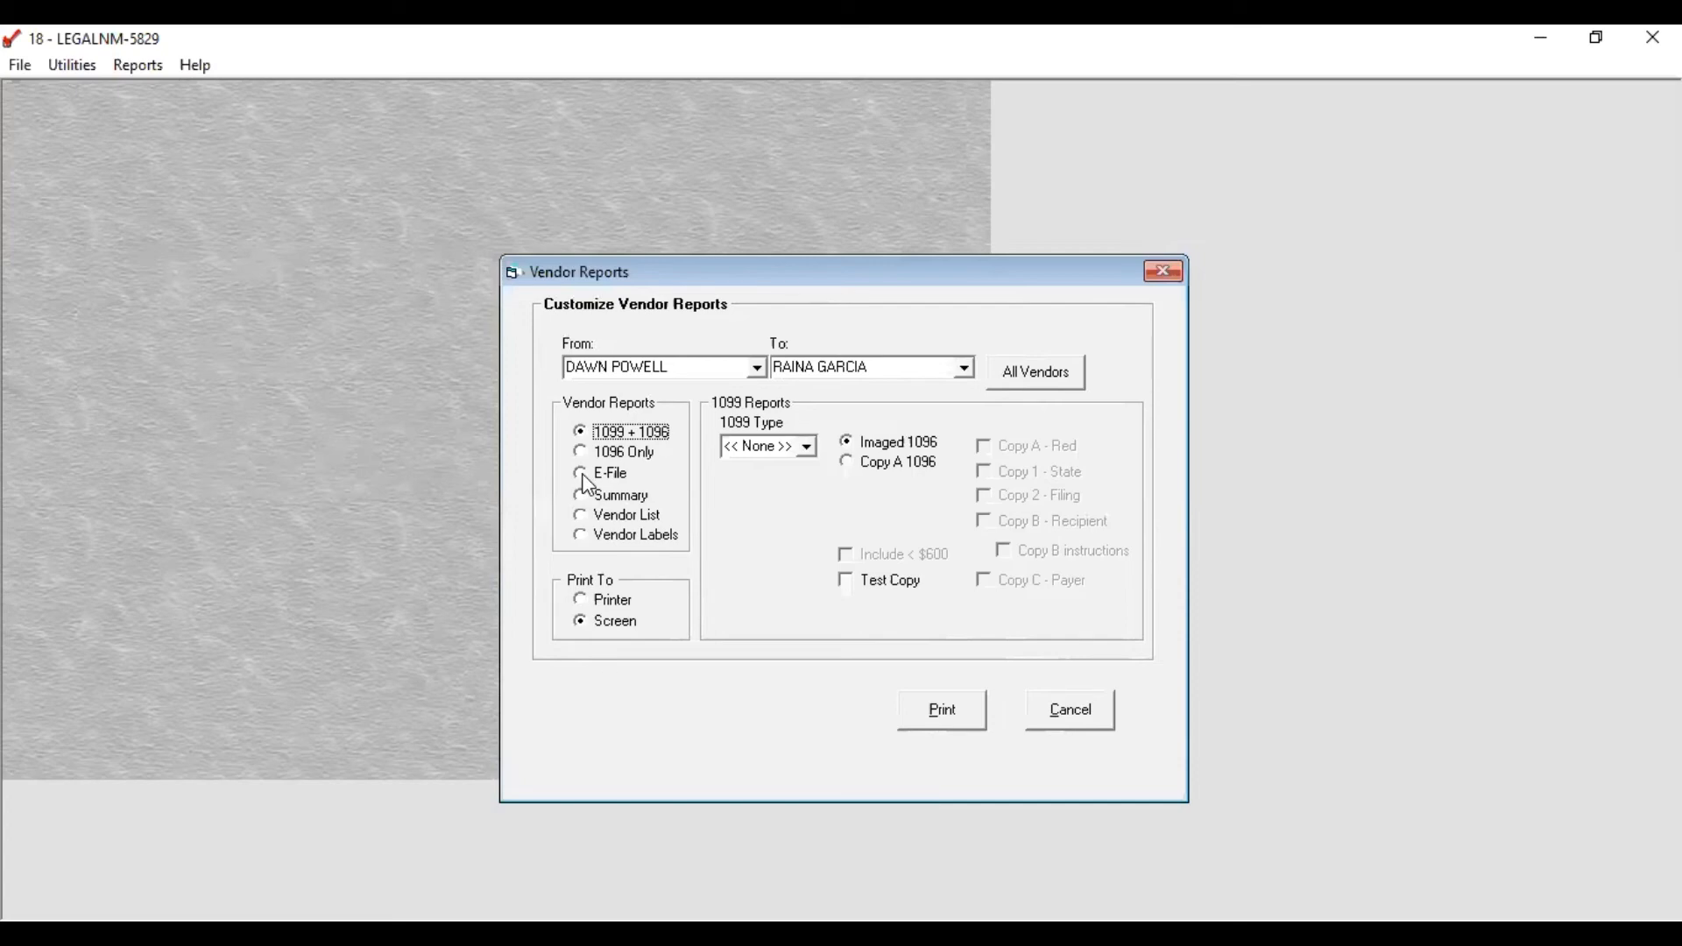
click(583, 477)
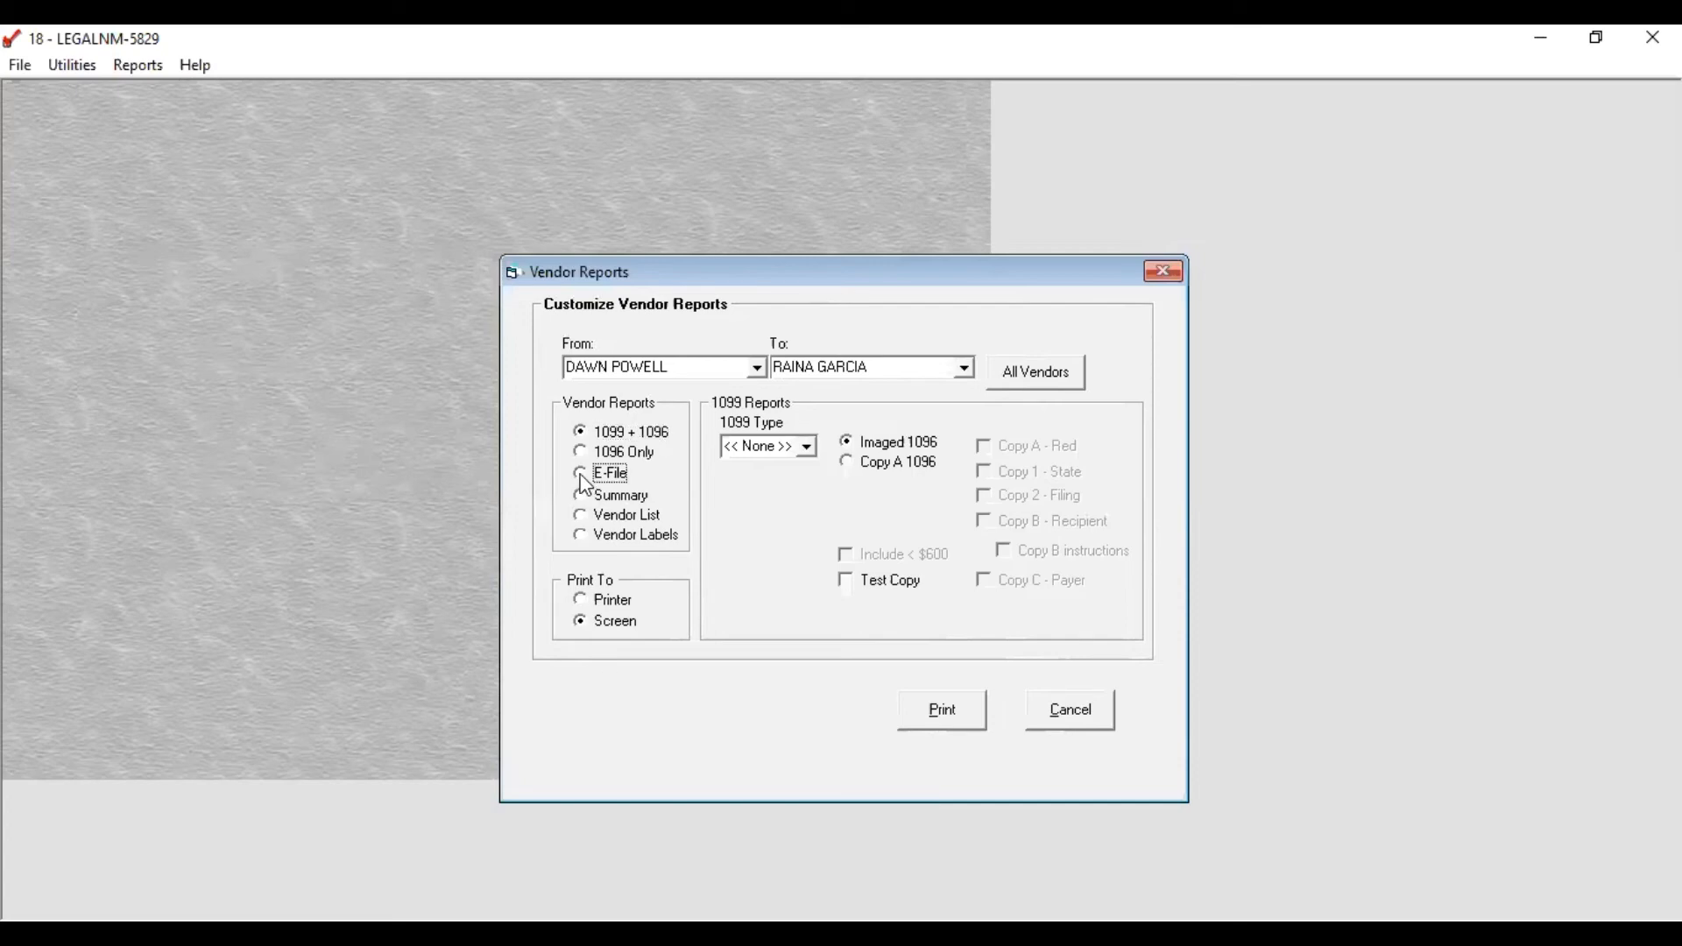
click(806, 450)
click(792, 485)
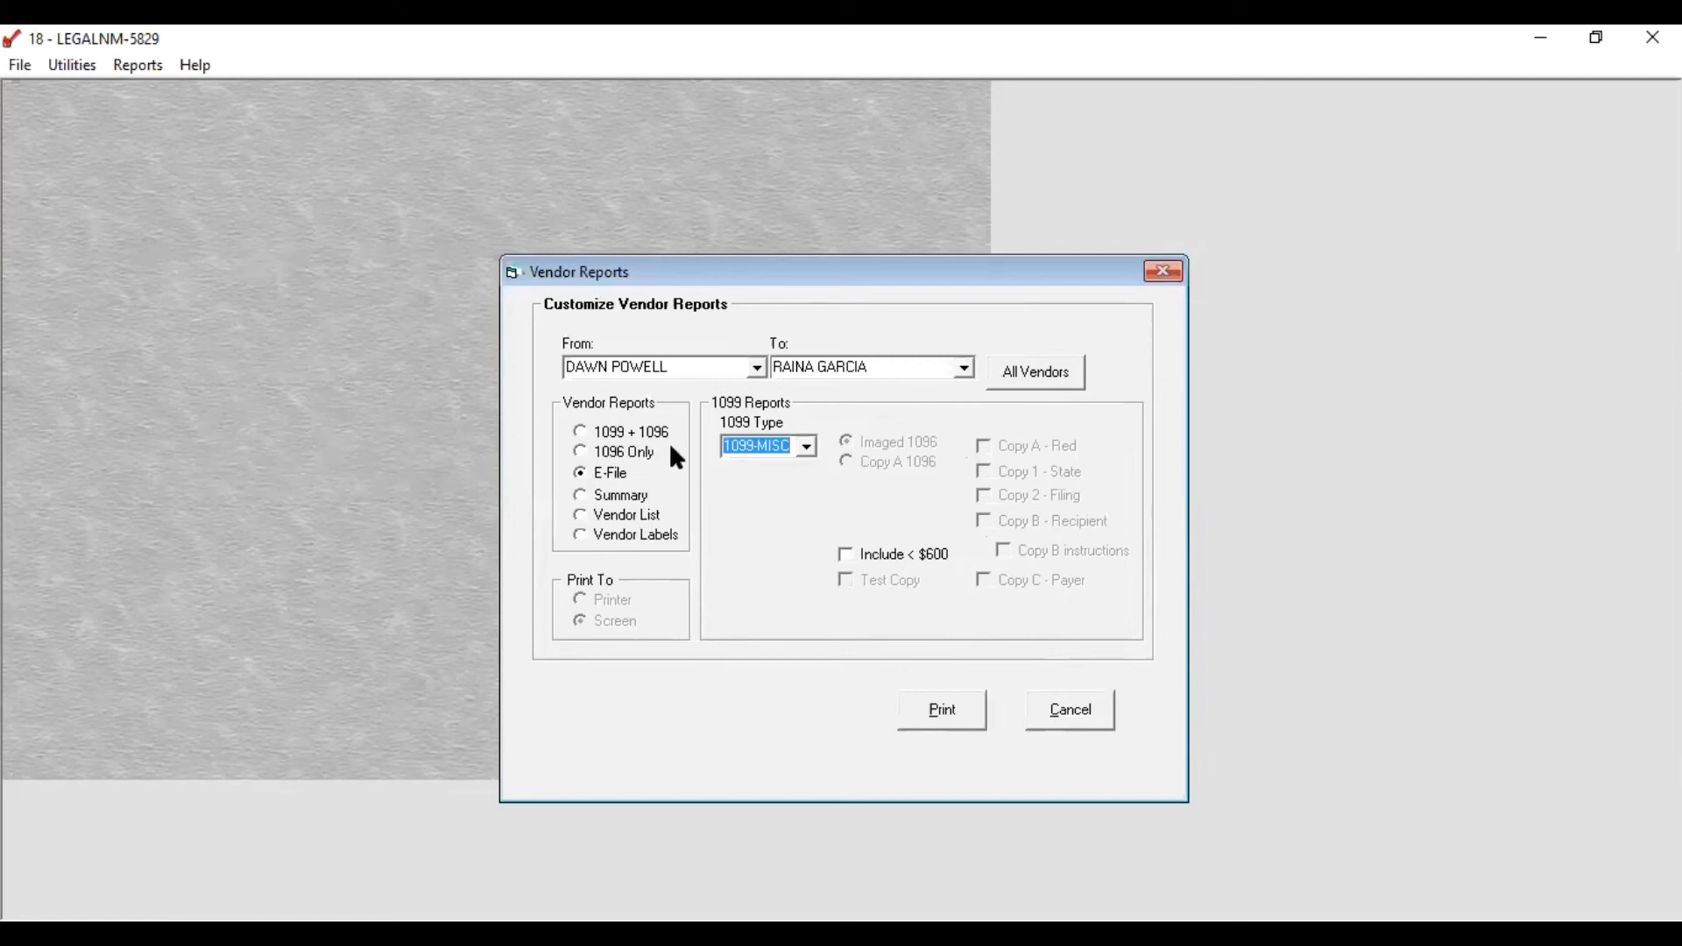
click(946, 714)
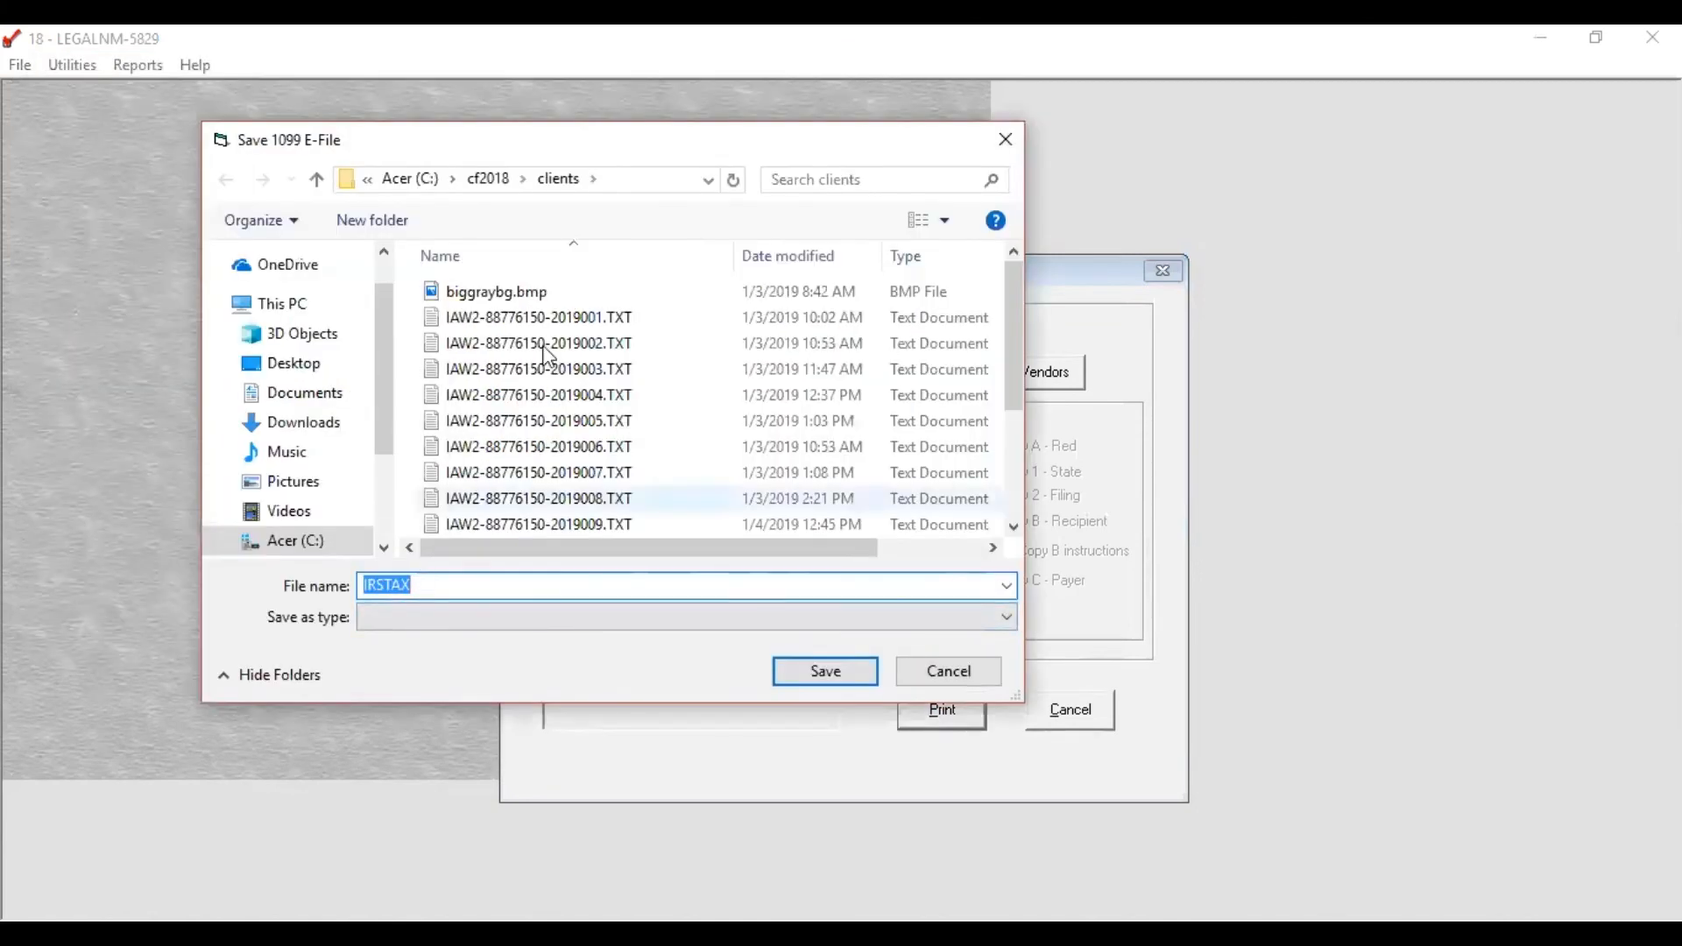
Step: Move to the cf2018 temp folder and reuse the latest IAIR e-file's name
click(484, 180)
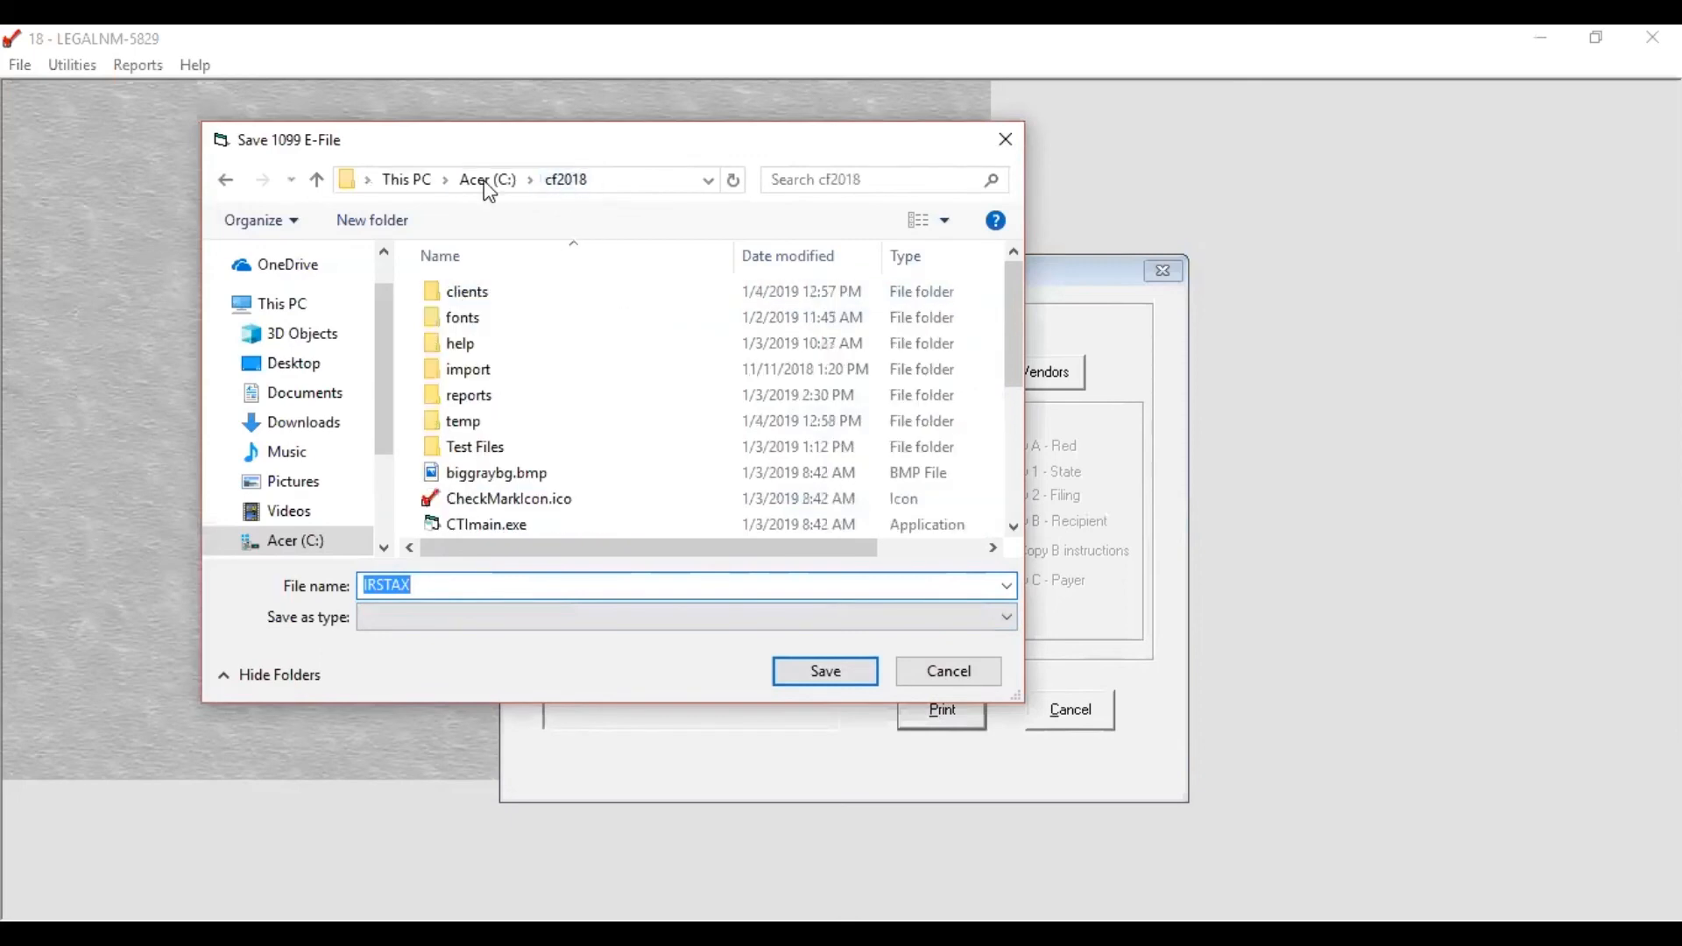
double_click(447, 421)
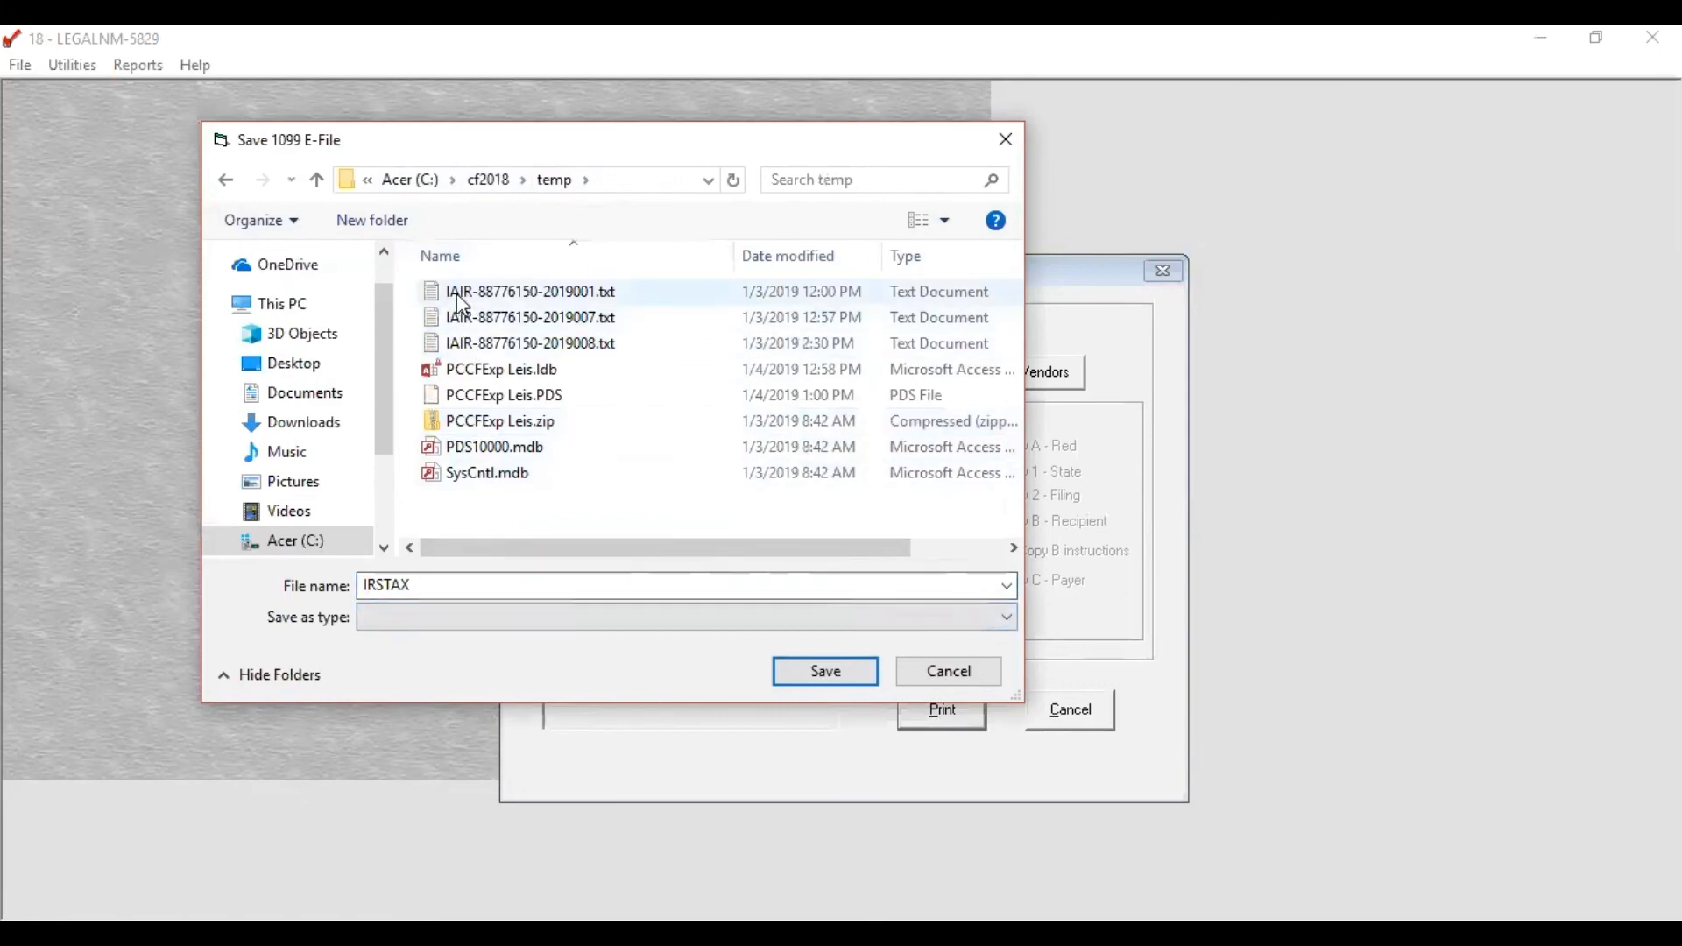
click(578, 353)
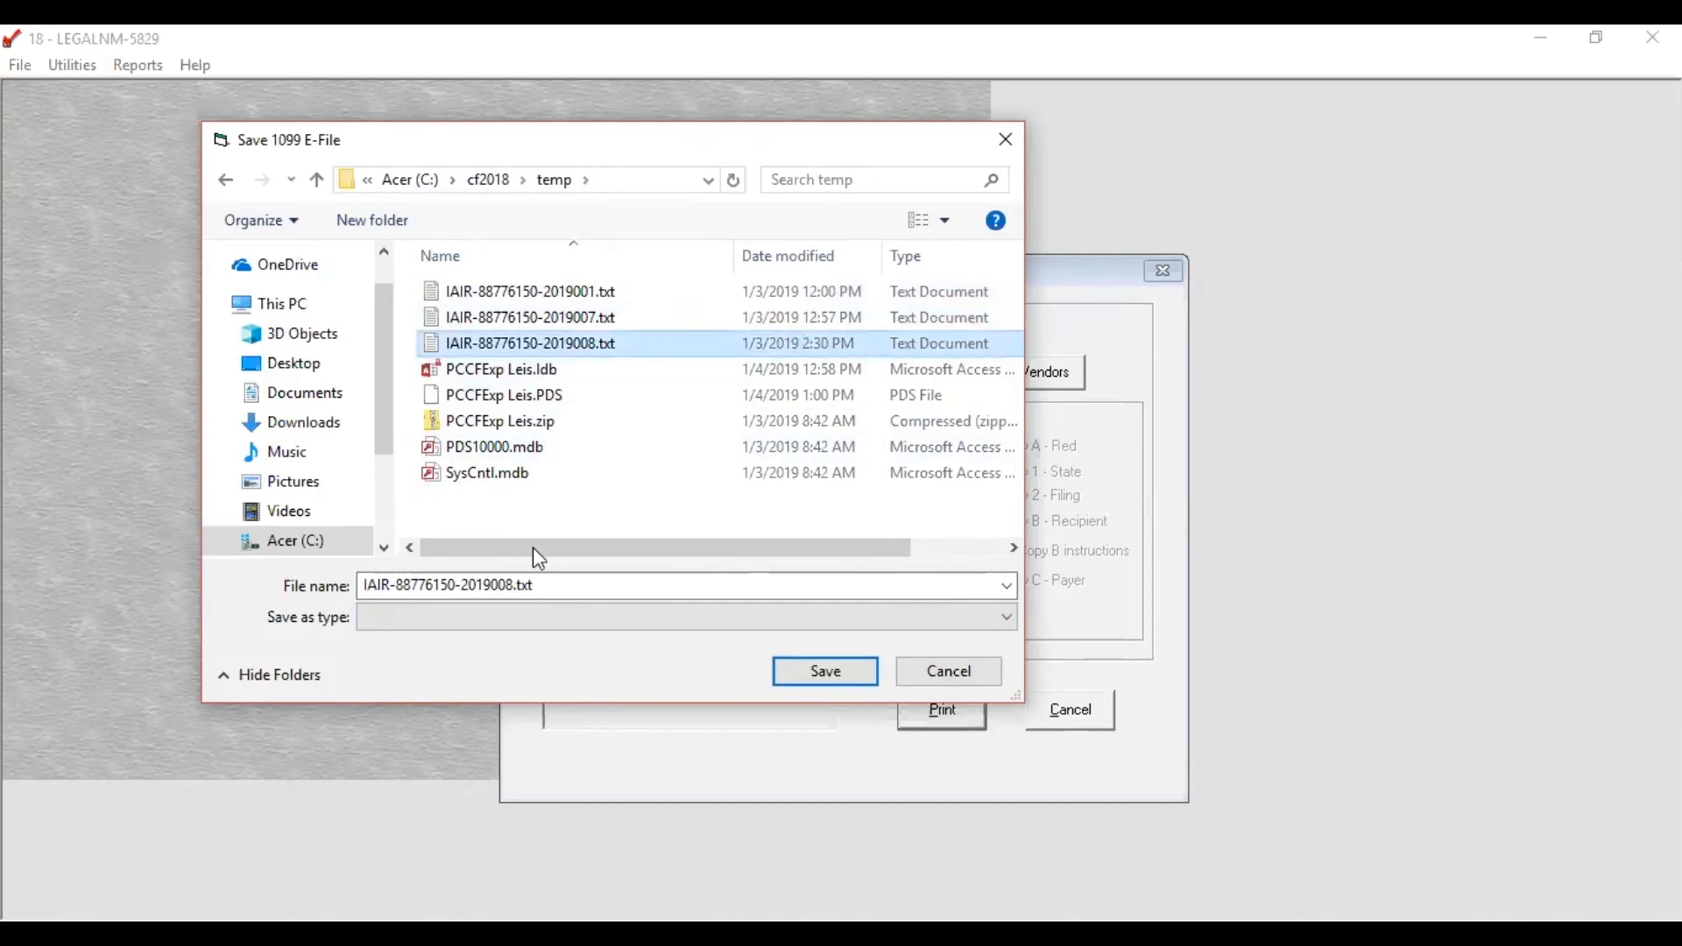
click(509, 585)
click(509, 585)
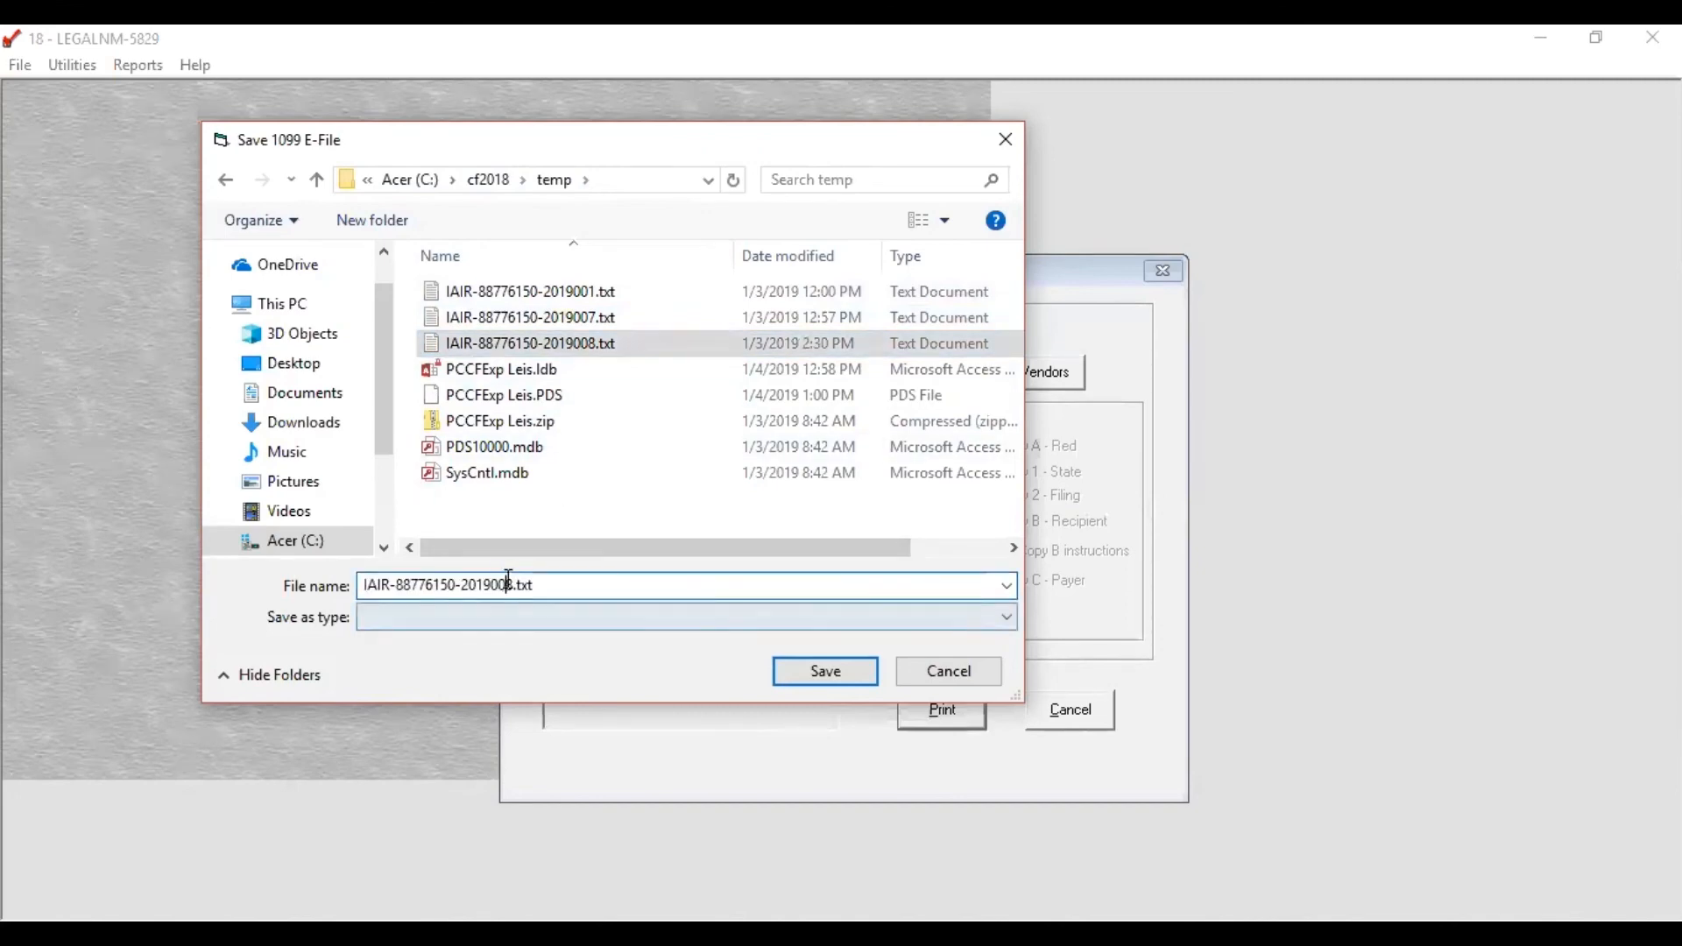
key(Delete)
text(9)
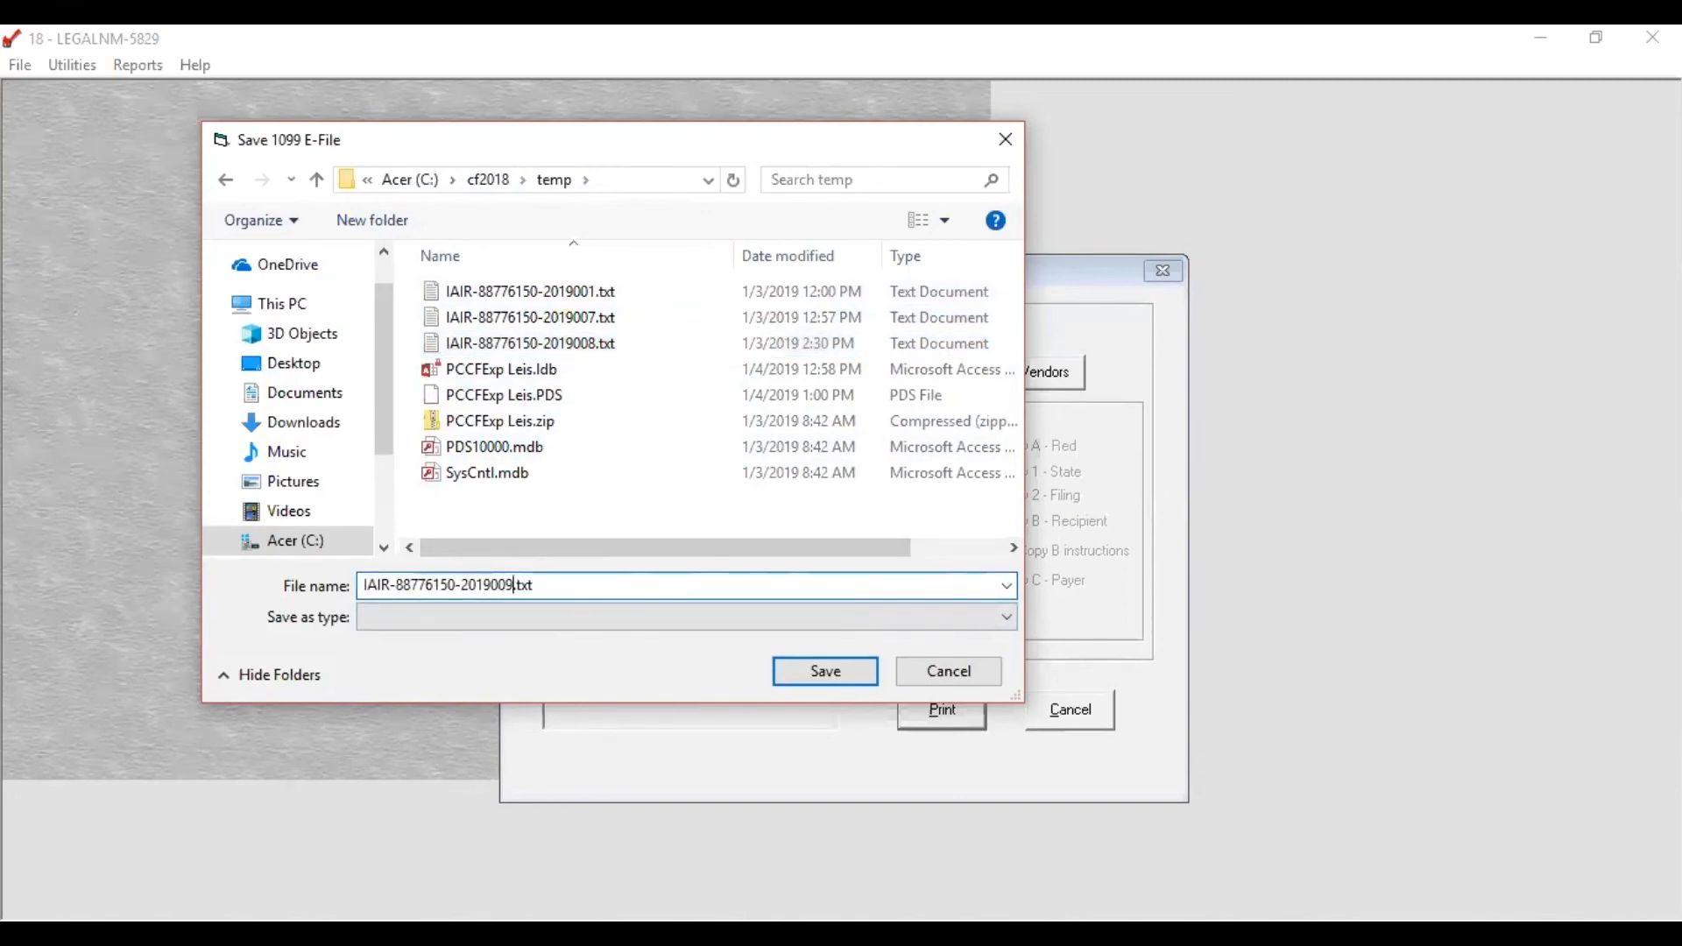
click(364, 592)
click(544, 585)
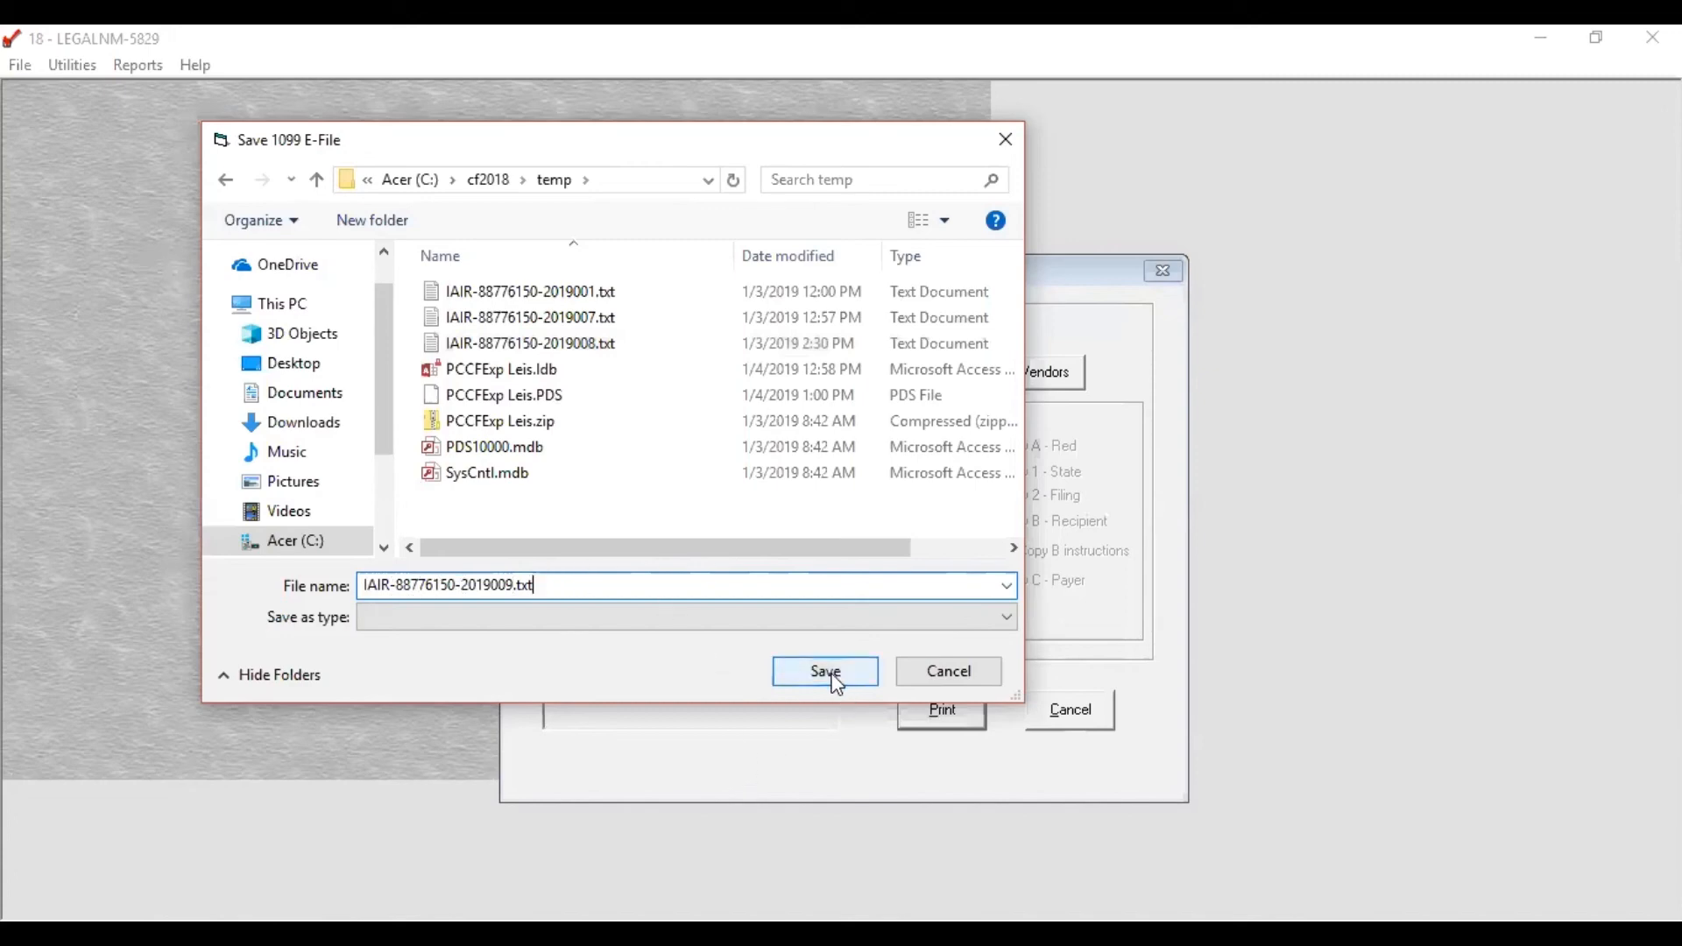
click(802, 670)
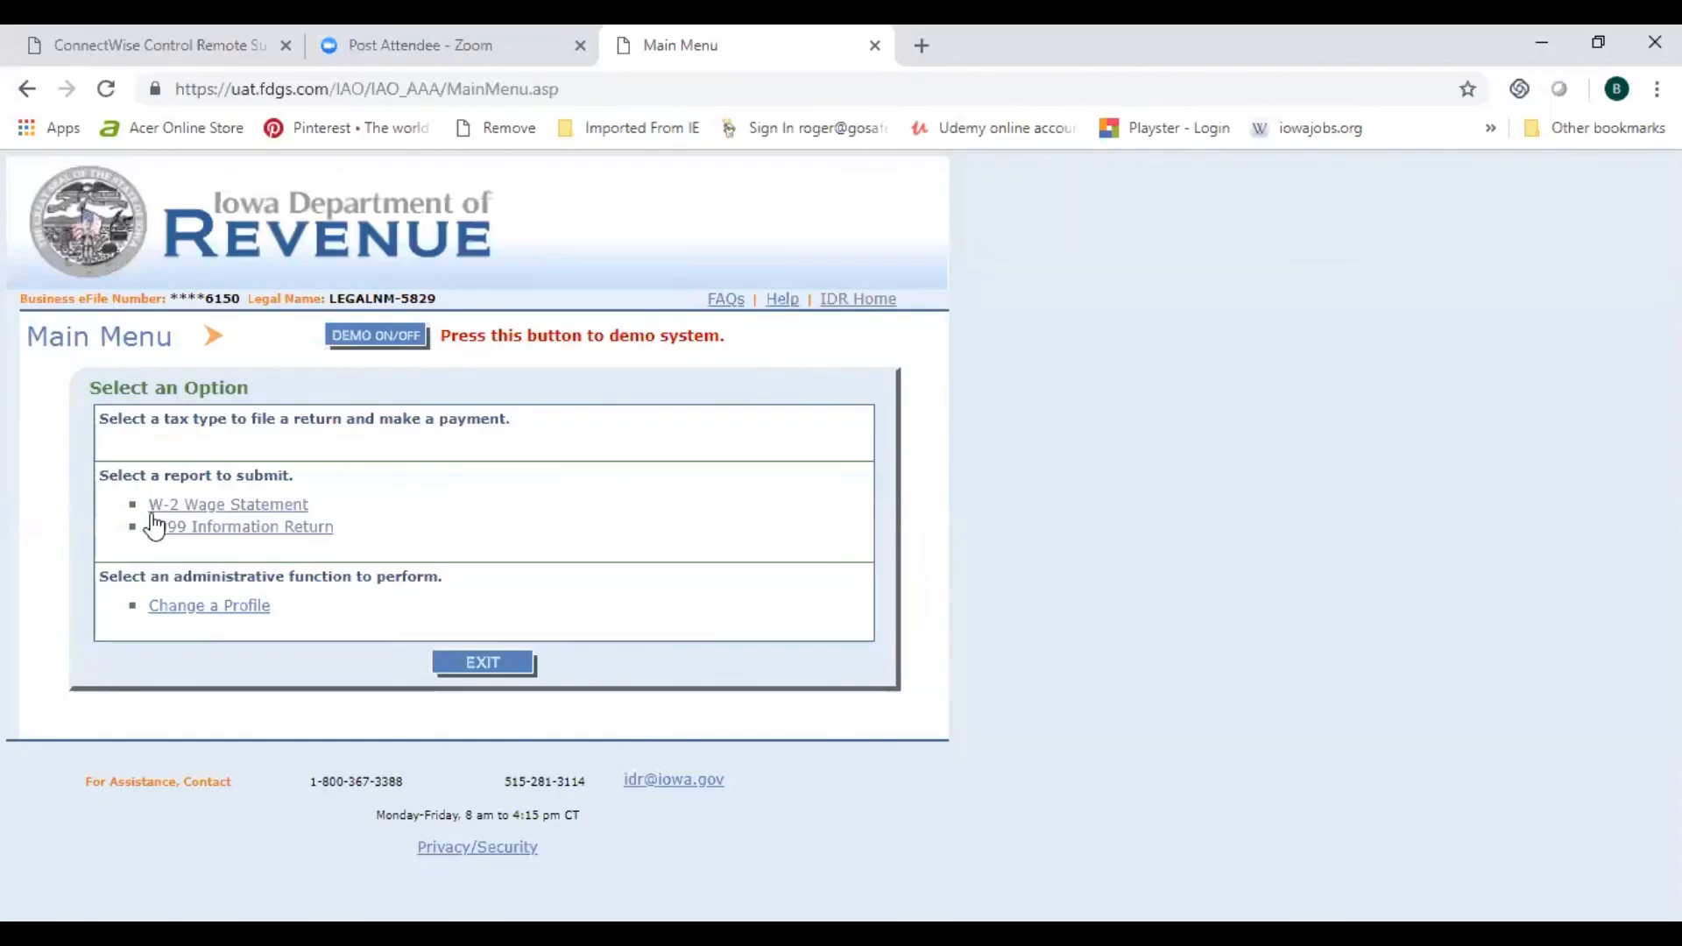
click(222, 526)
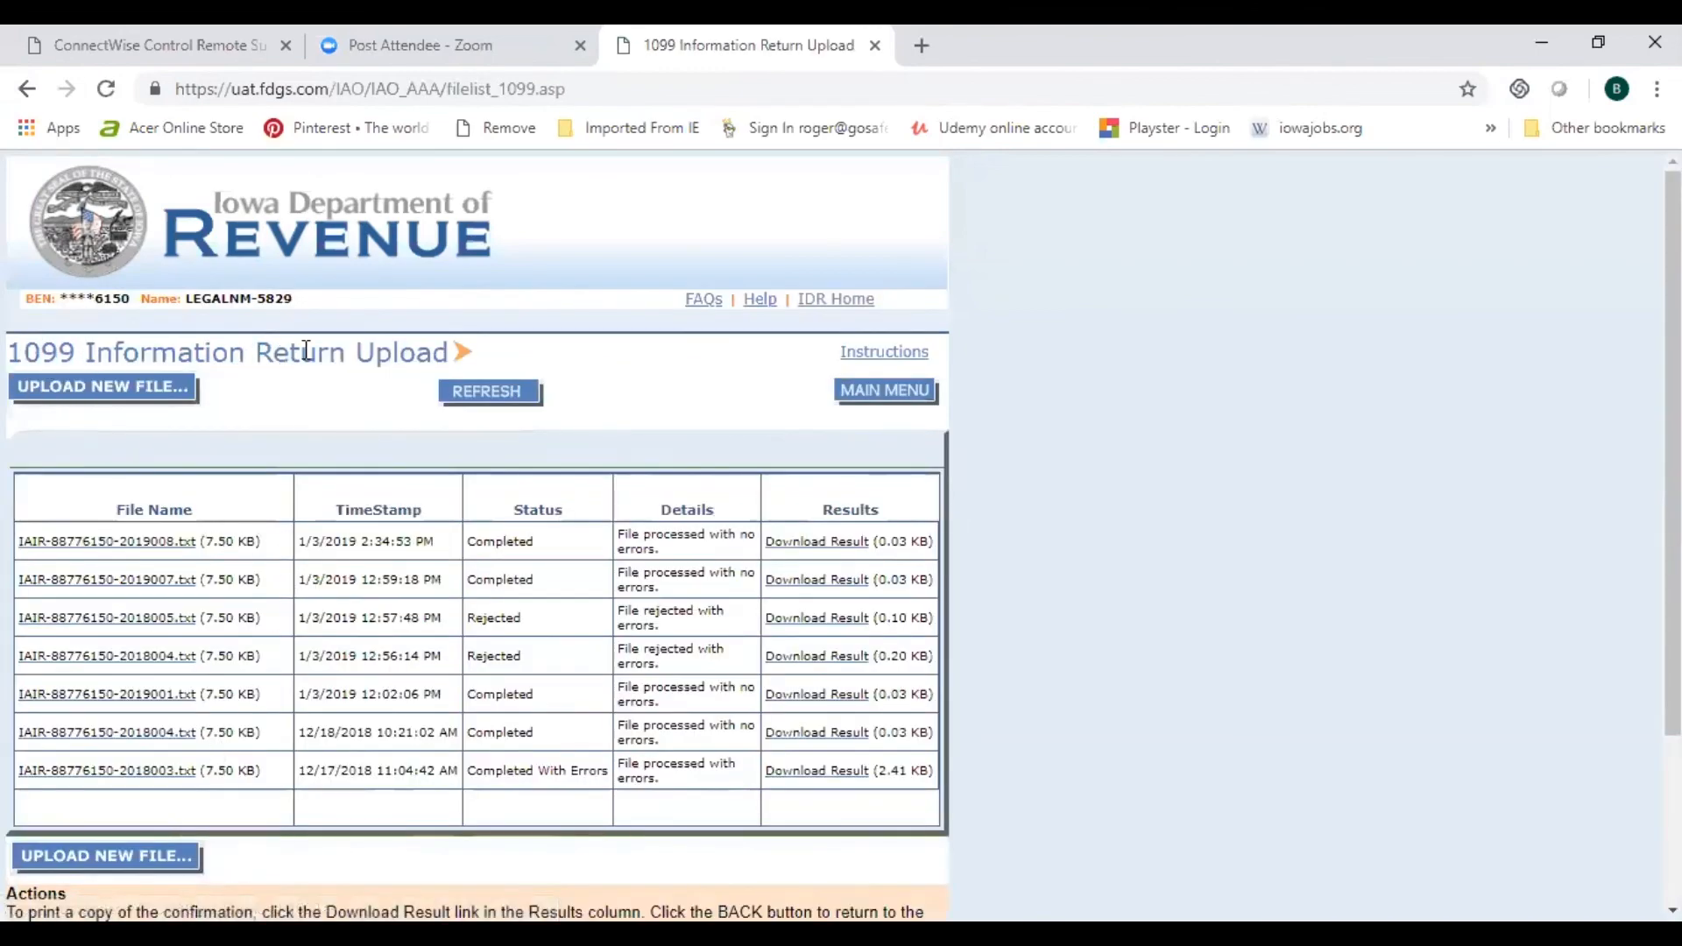
click(77, 394)
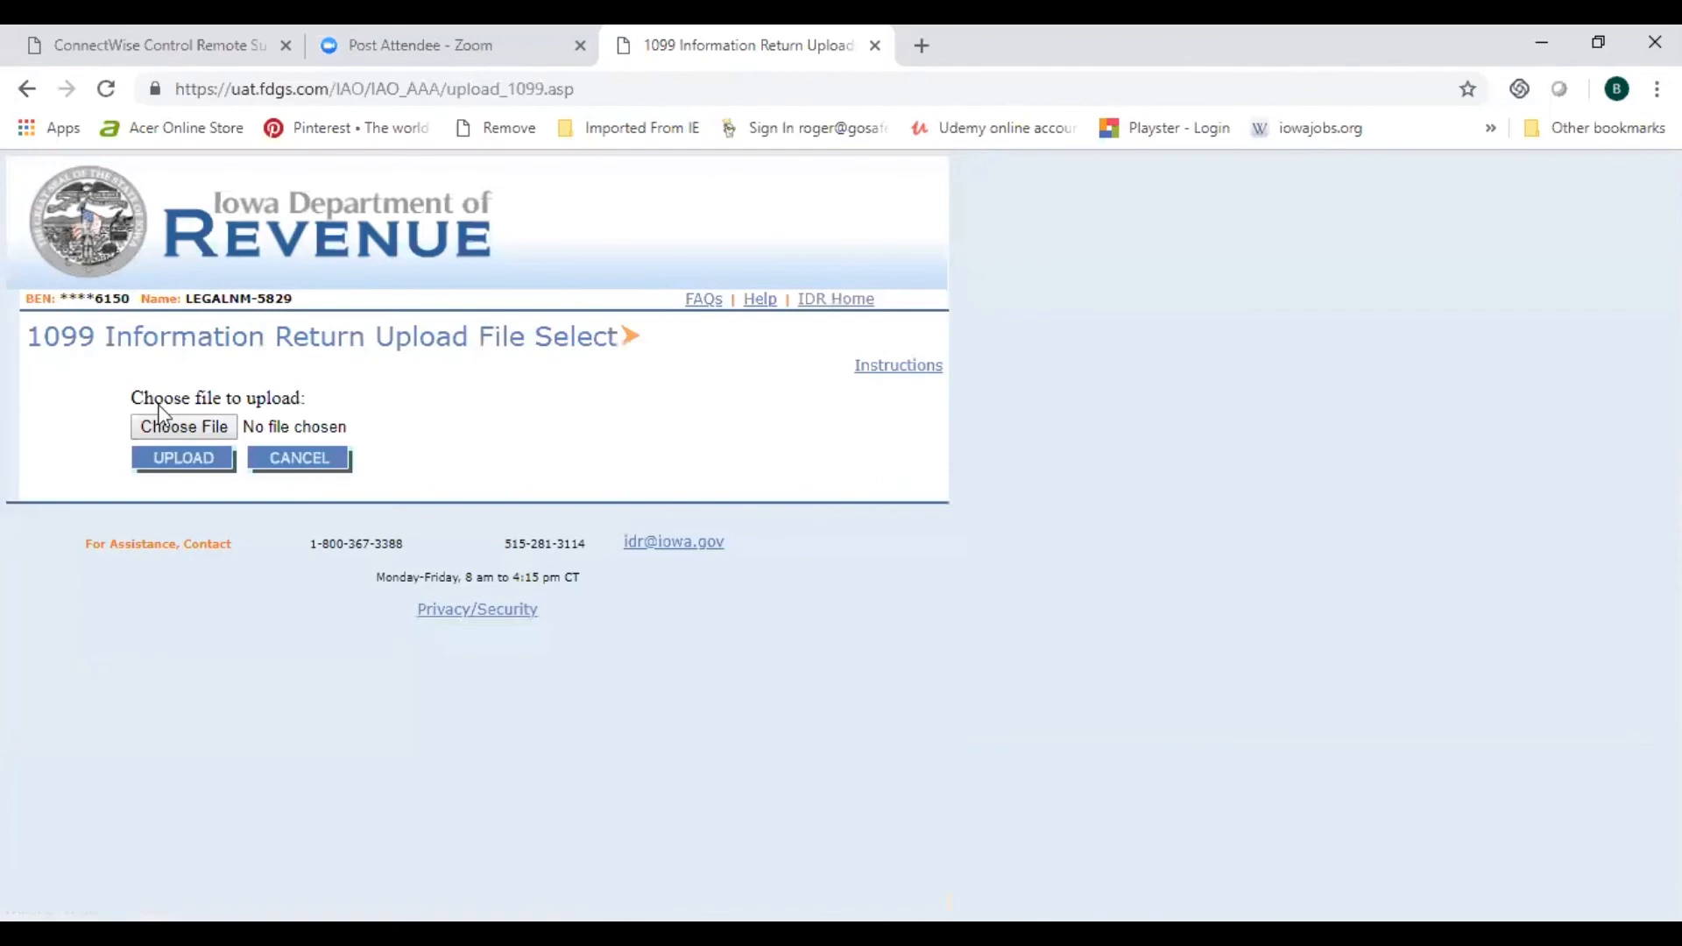
click(182, 427)
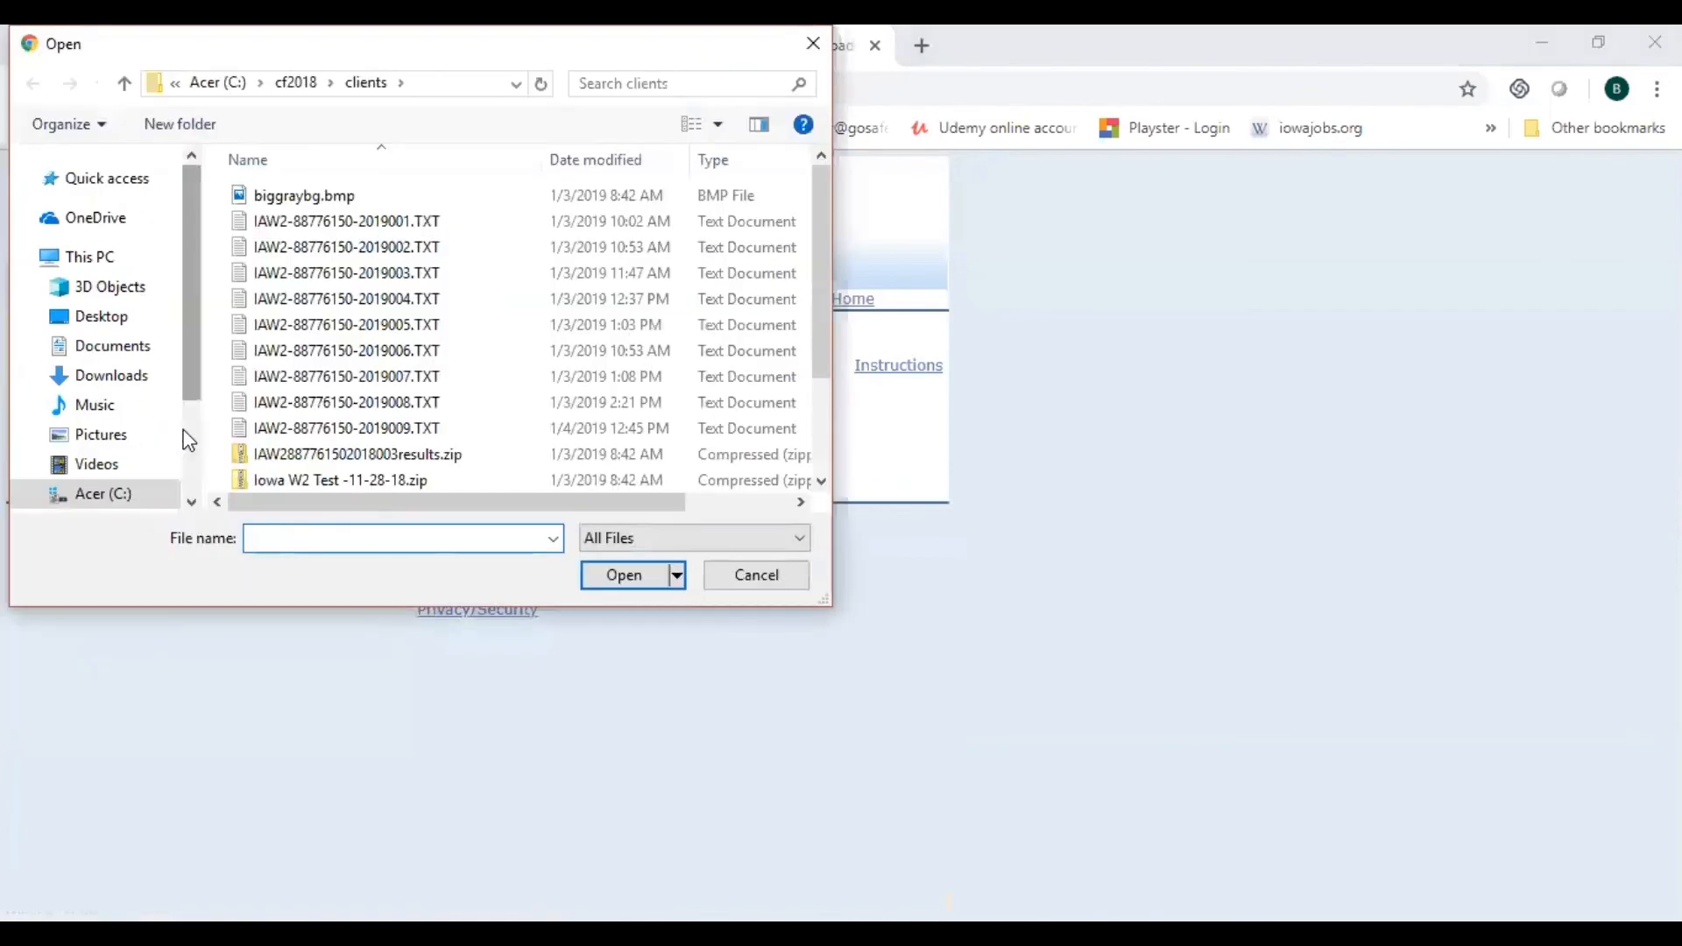
click(350, 429)
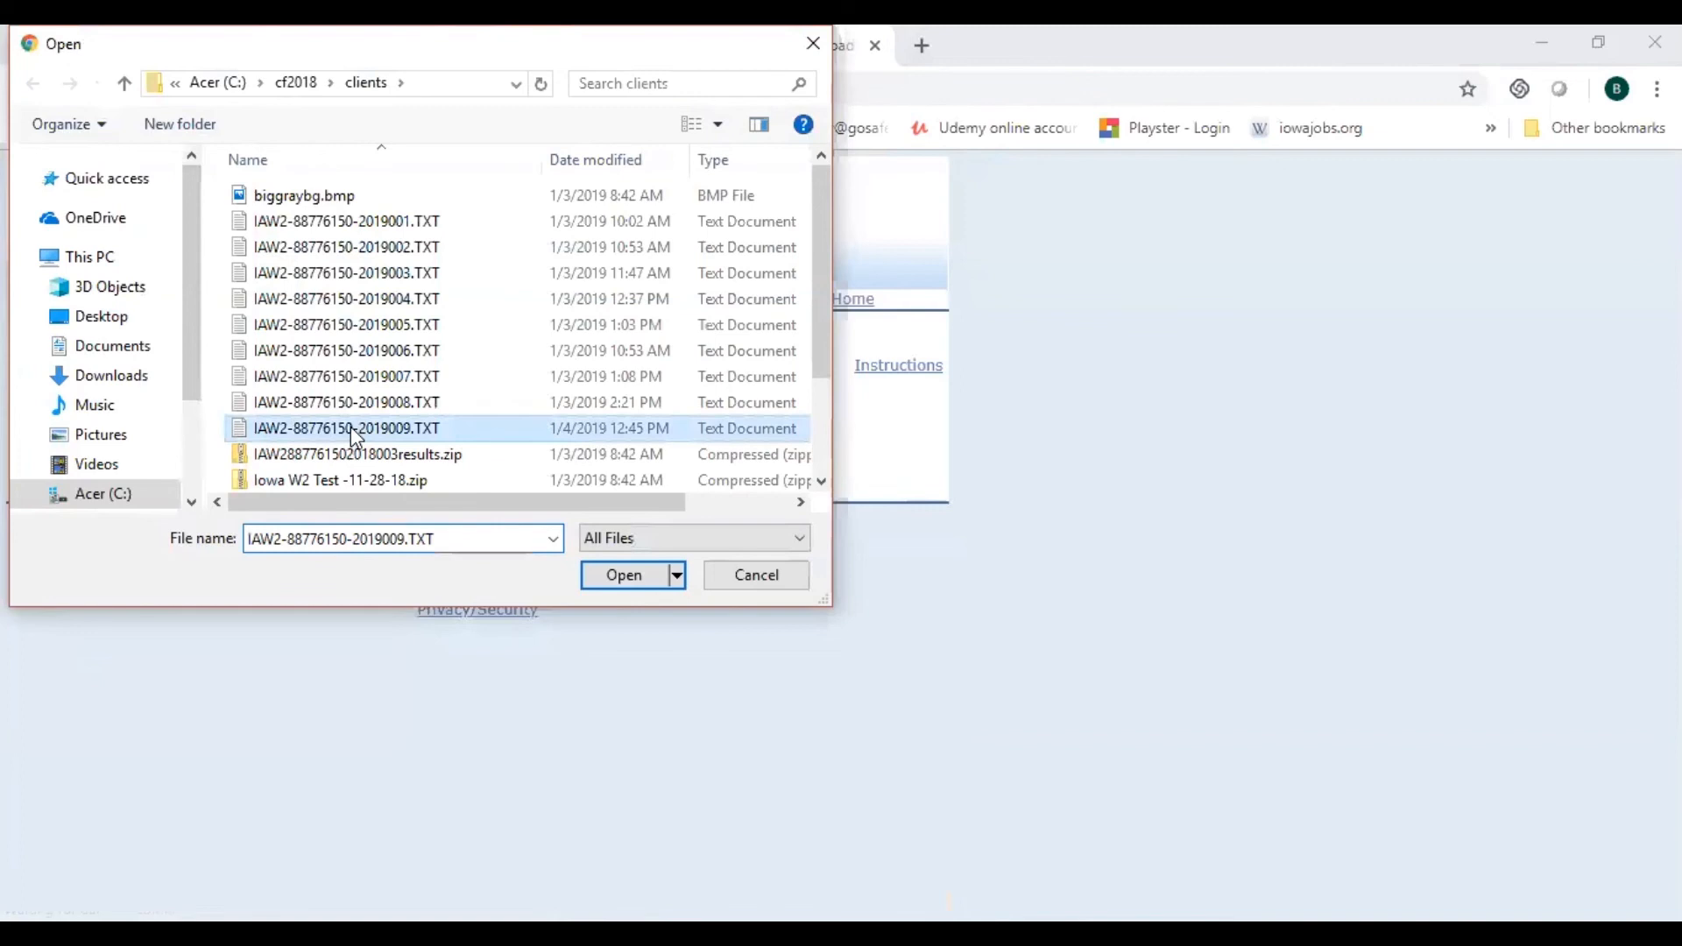
click(623, 575)
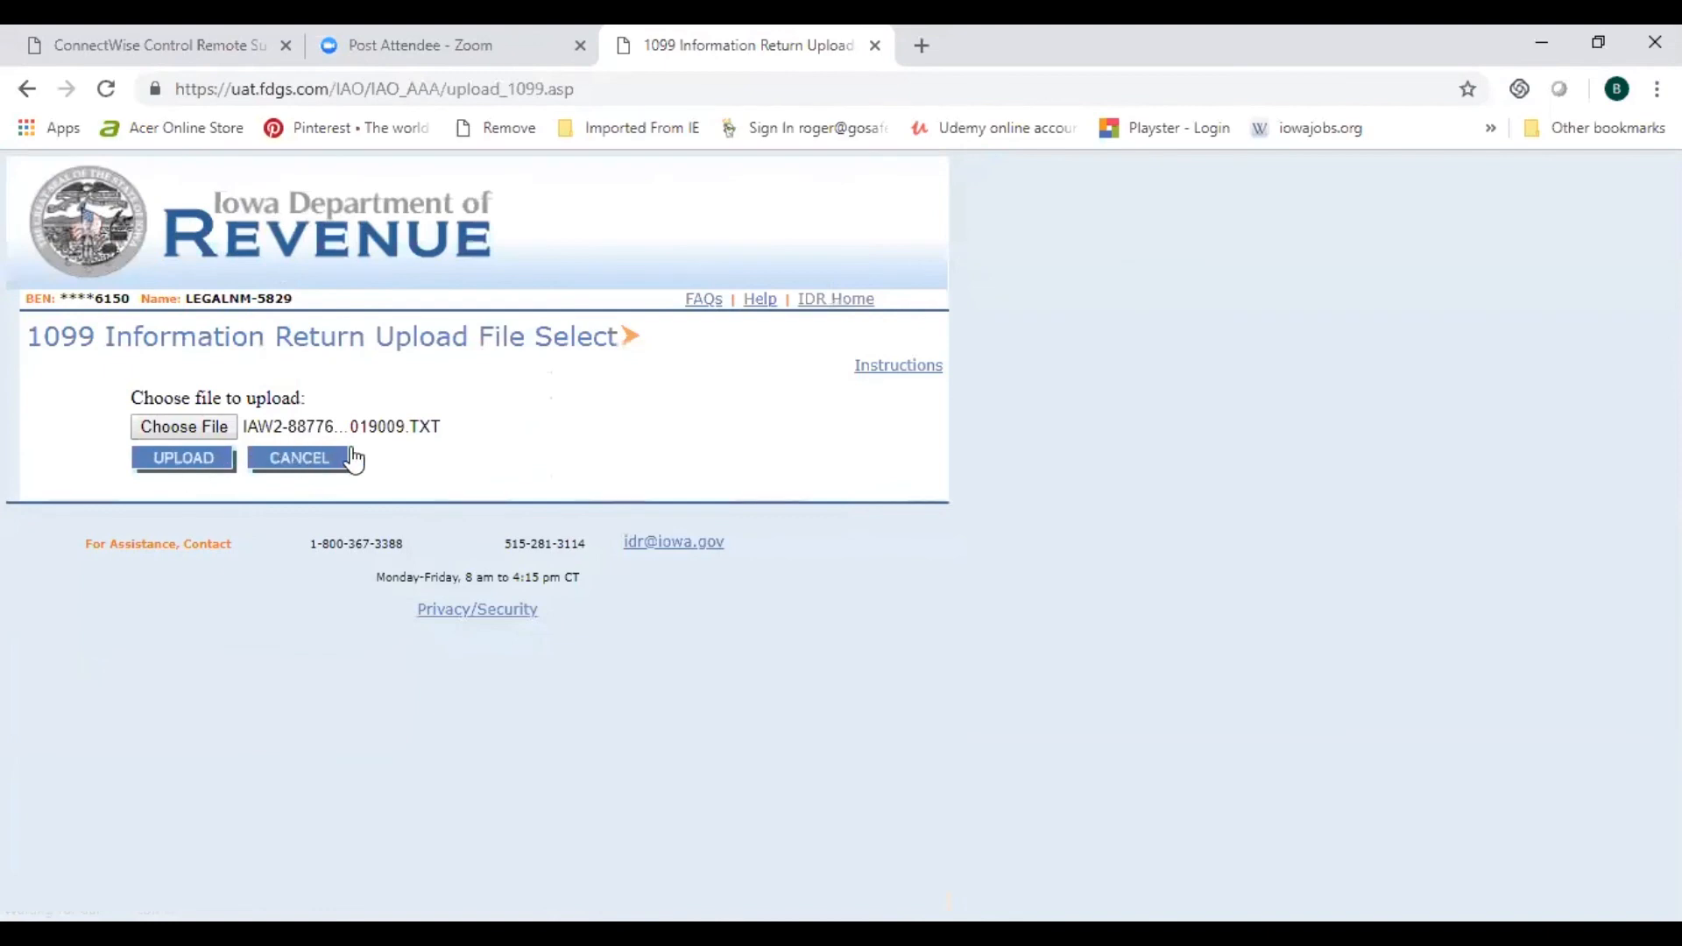
Step: Upload the selected file and refresh the list until its status shows Rejected
click(194, 474)
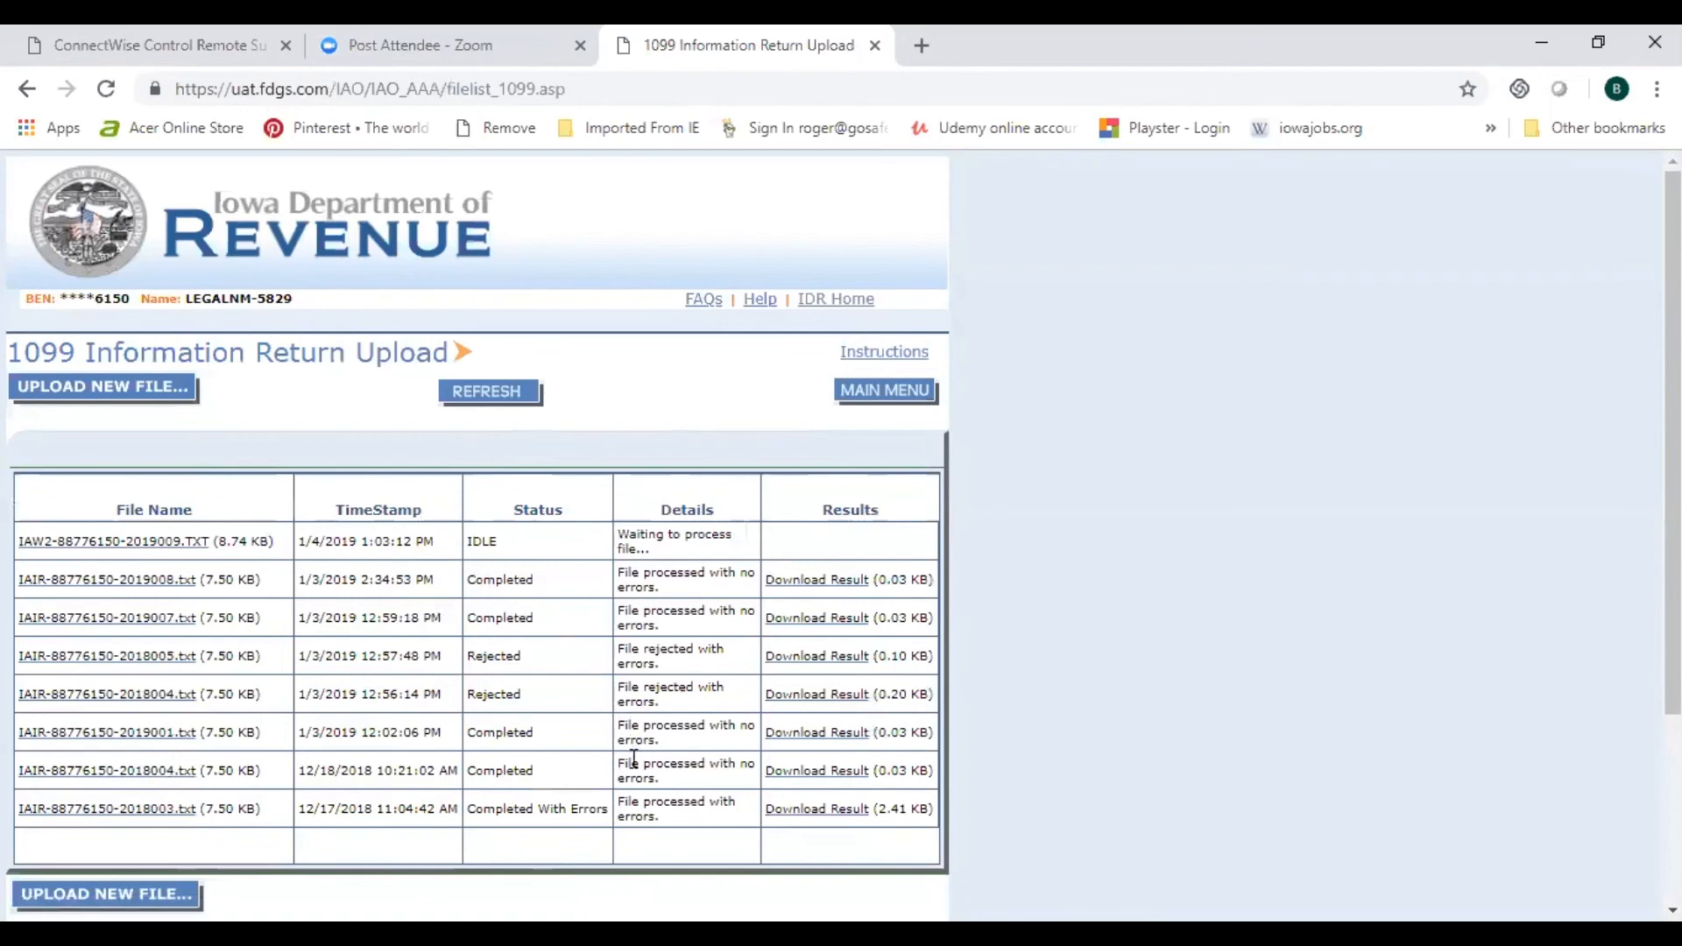
click(491, 393)
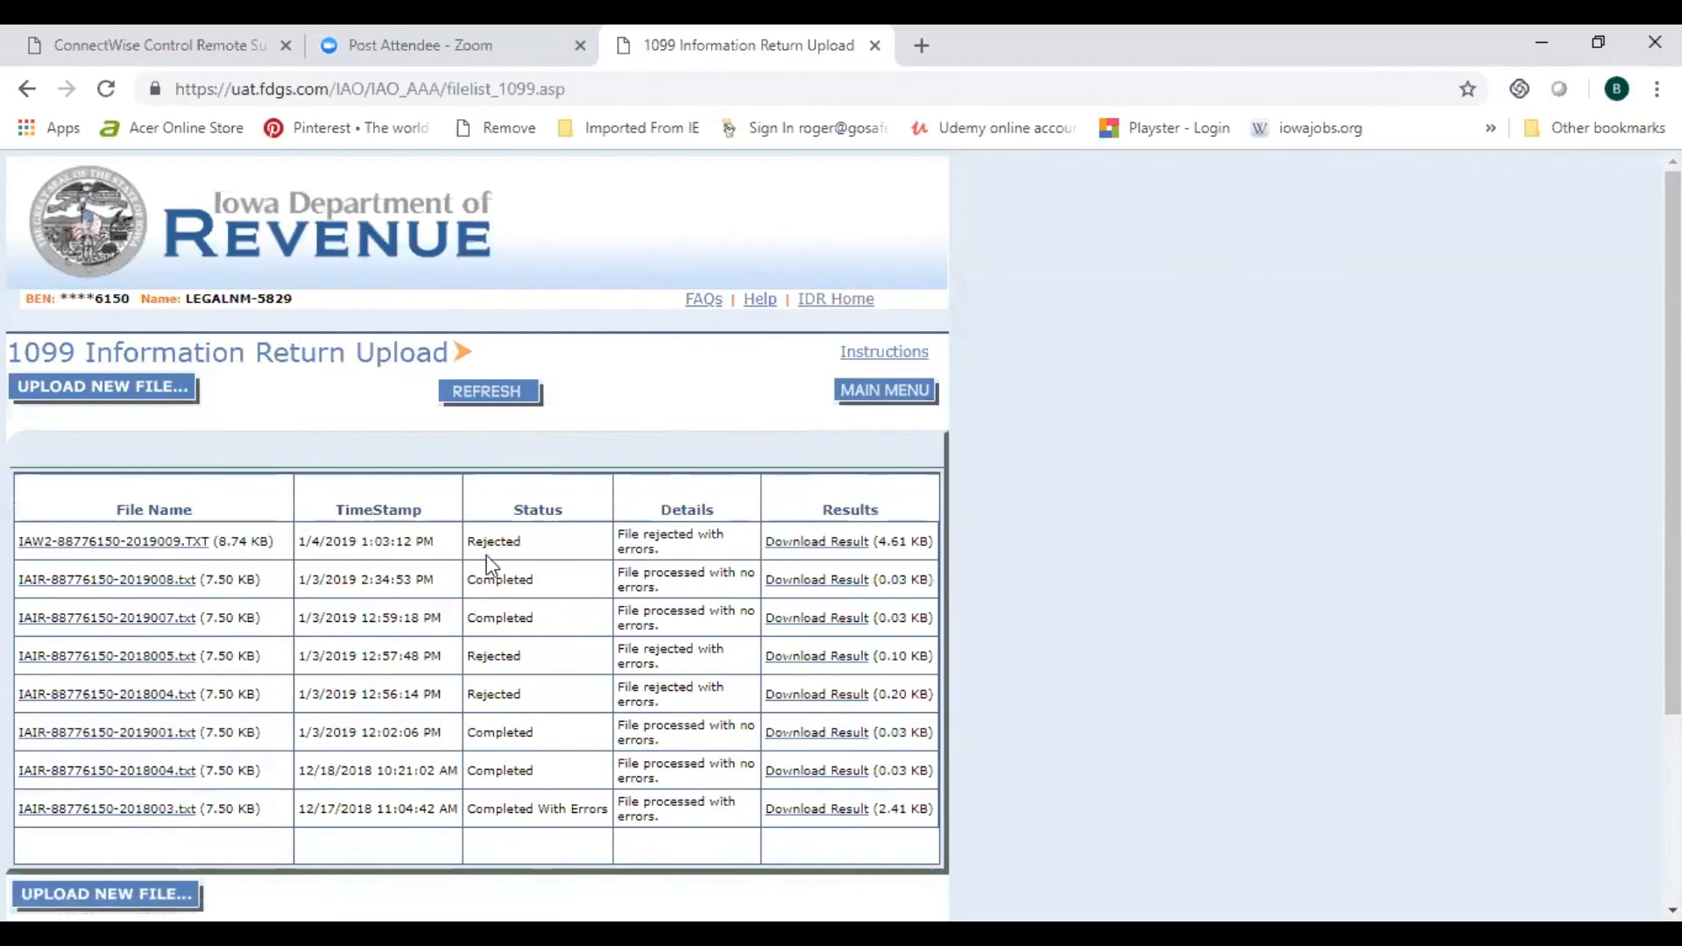
Step: Download and open the rejected upload's result, then the 2019008 file's Accepted result in Notepad
click(818, 552)
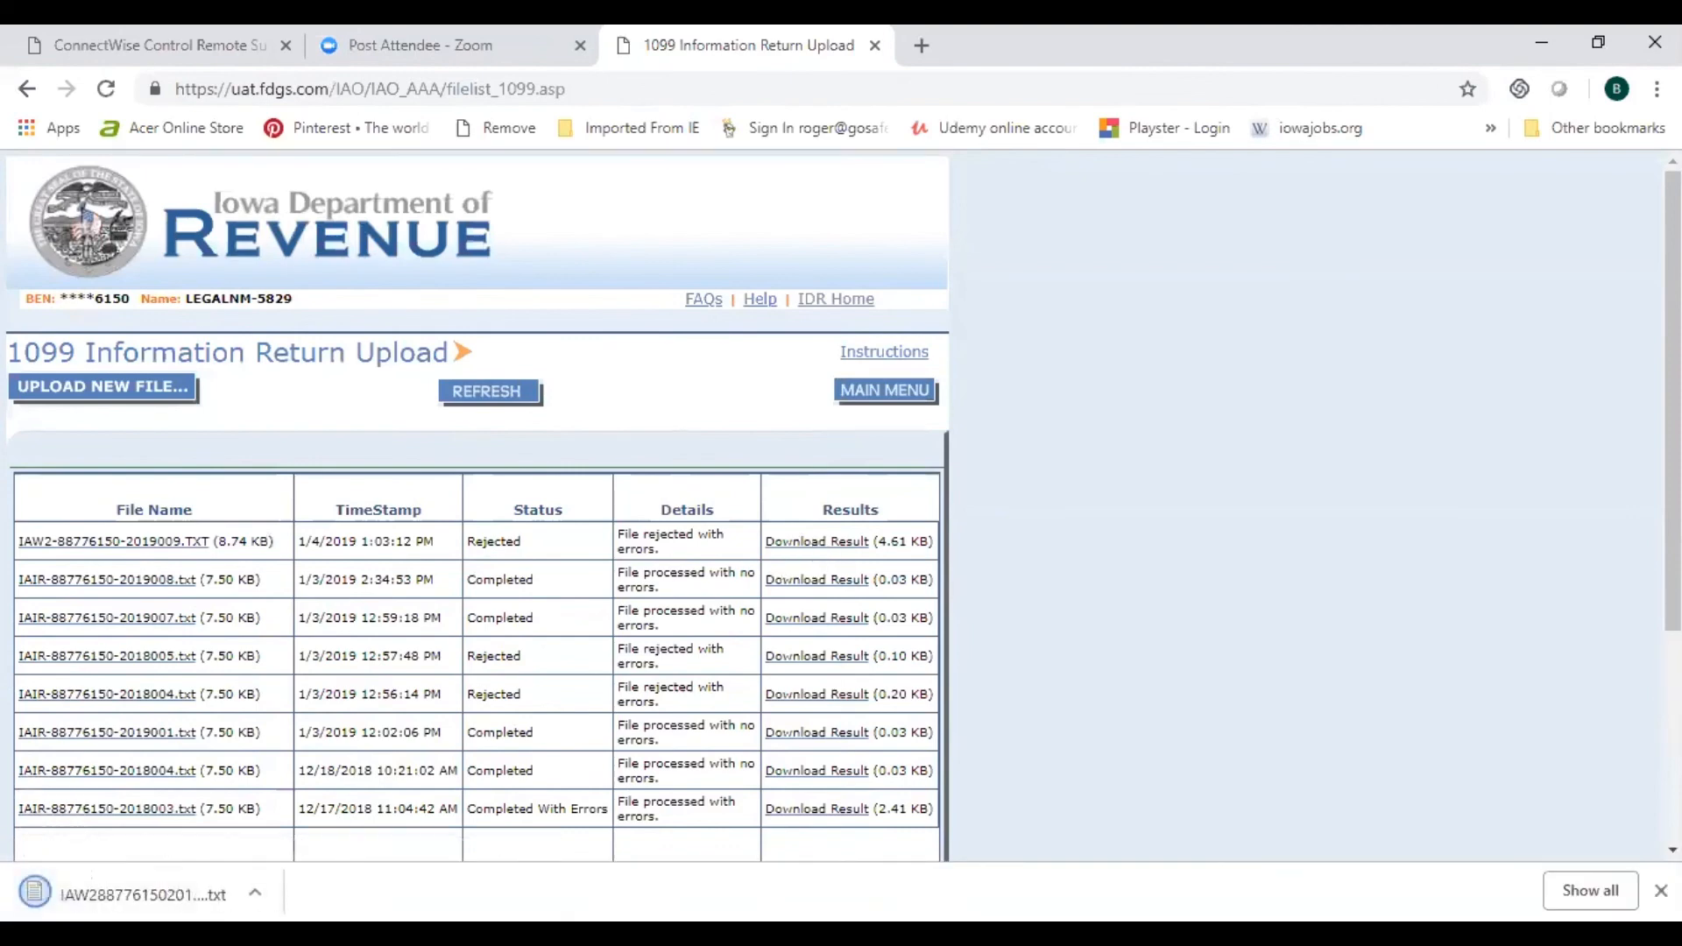
click(123, 896)
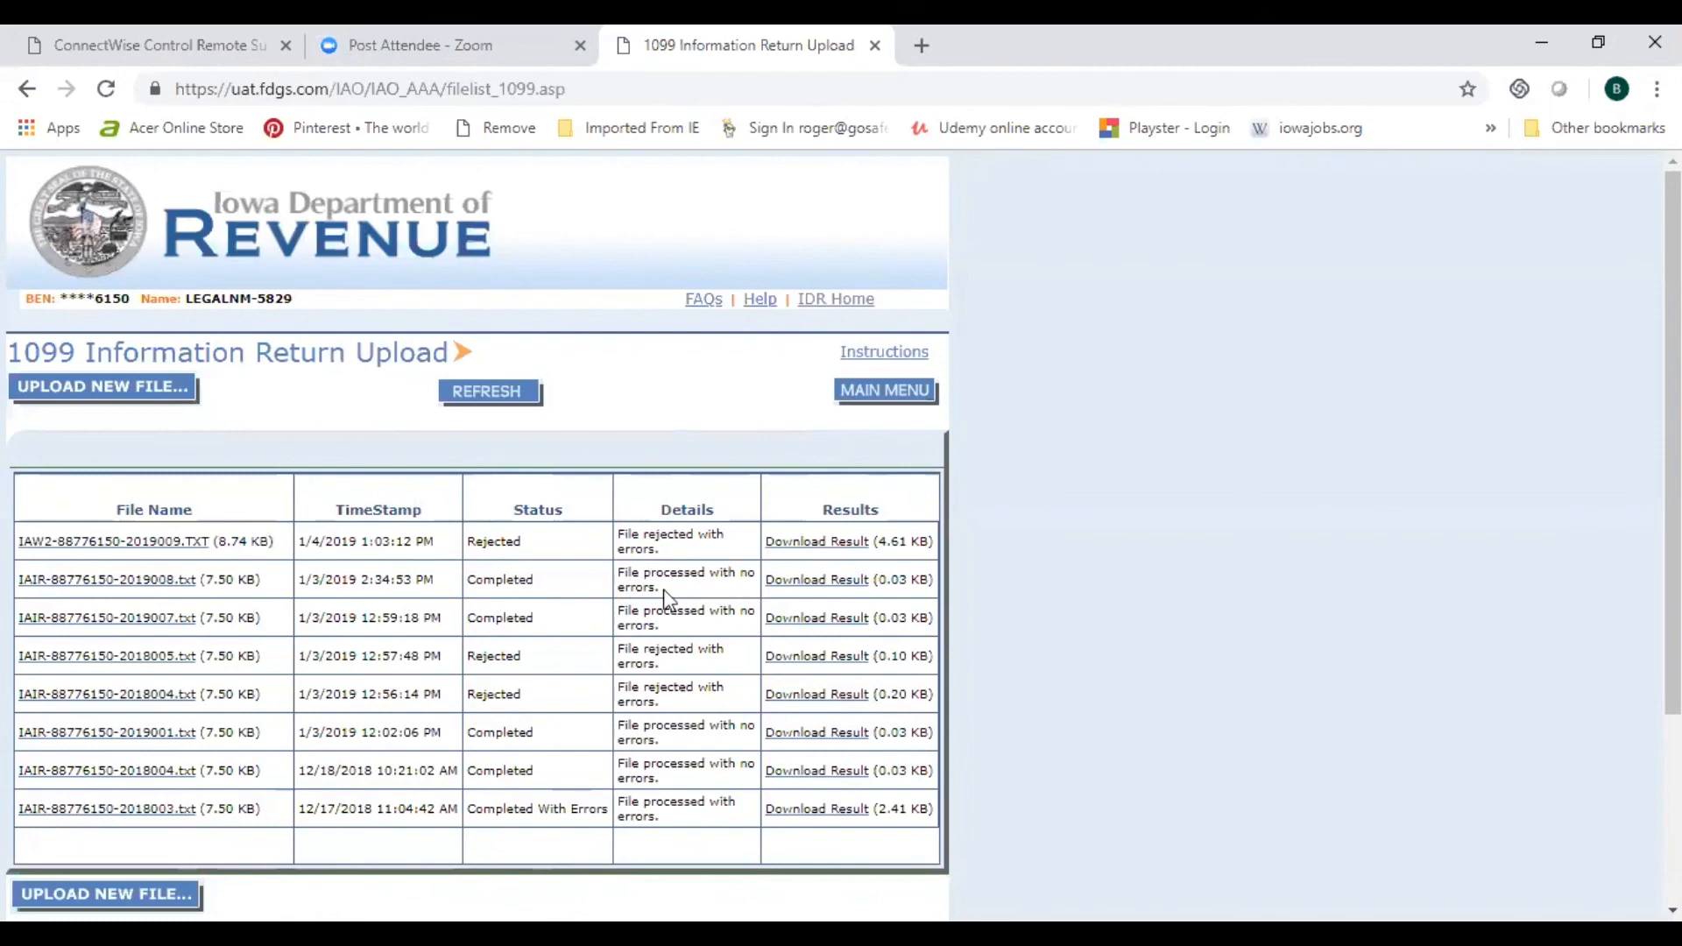
click(821, 582)
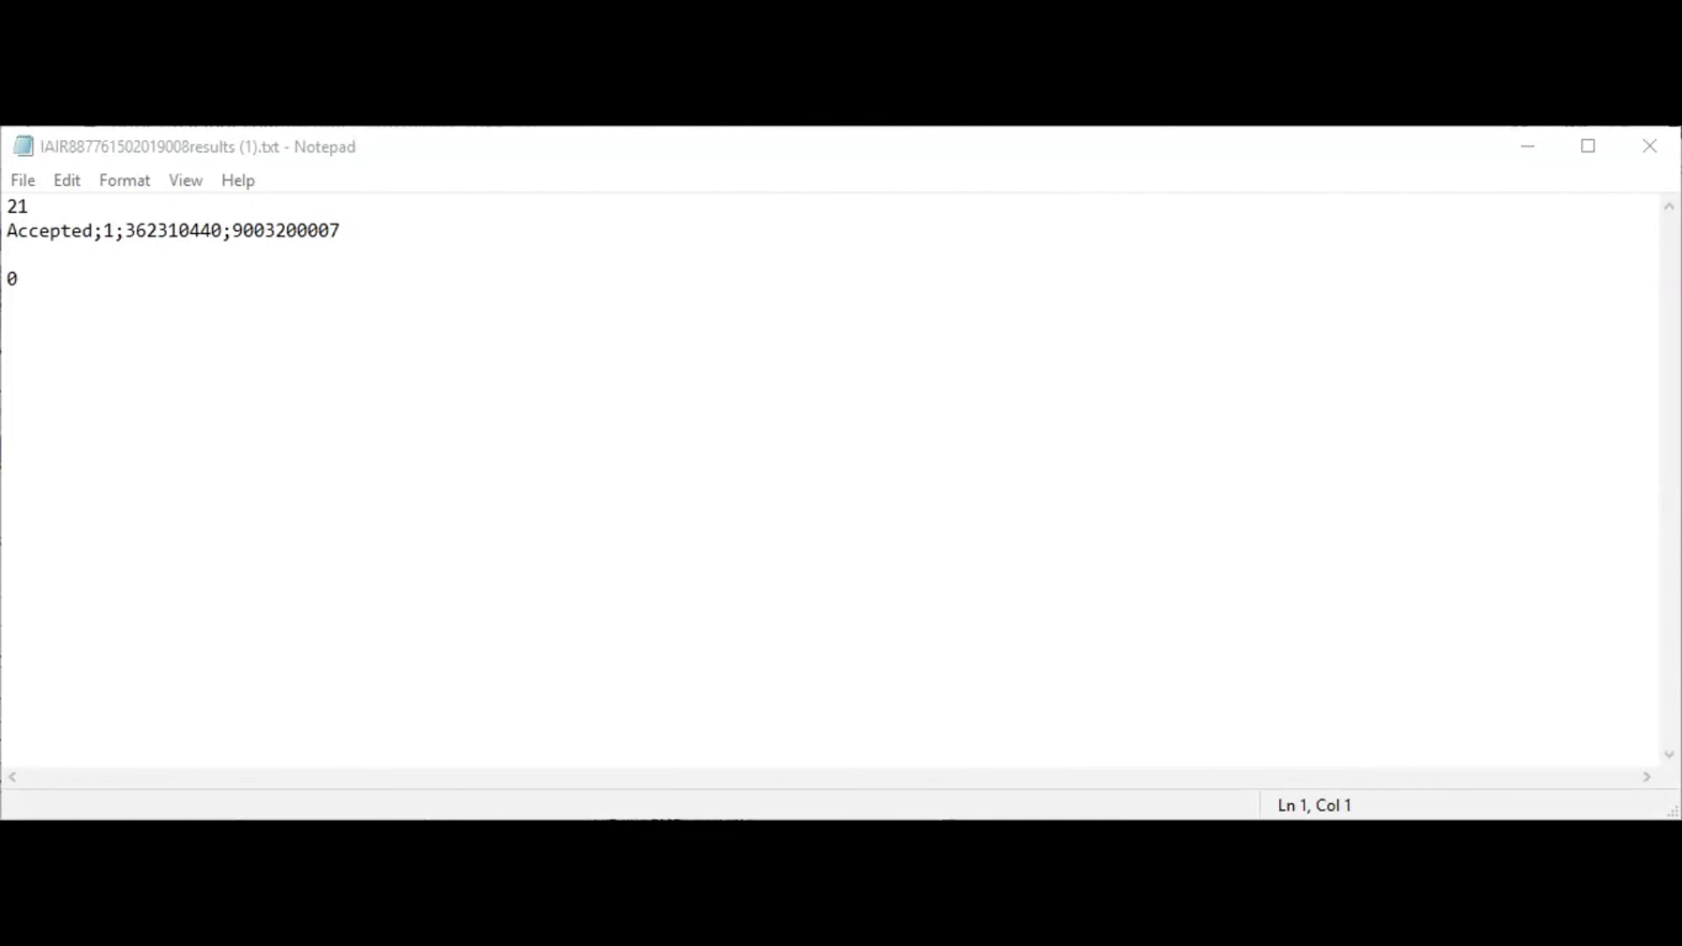
Step: Check Notepad's File menu options, then dismiss it and return to the Accepted result text
click(26, 181)
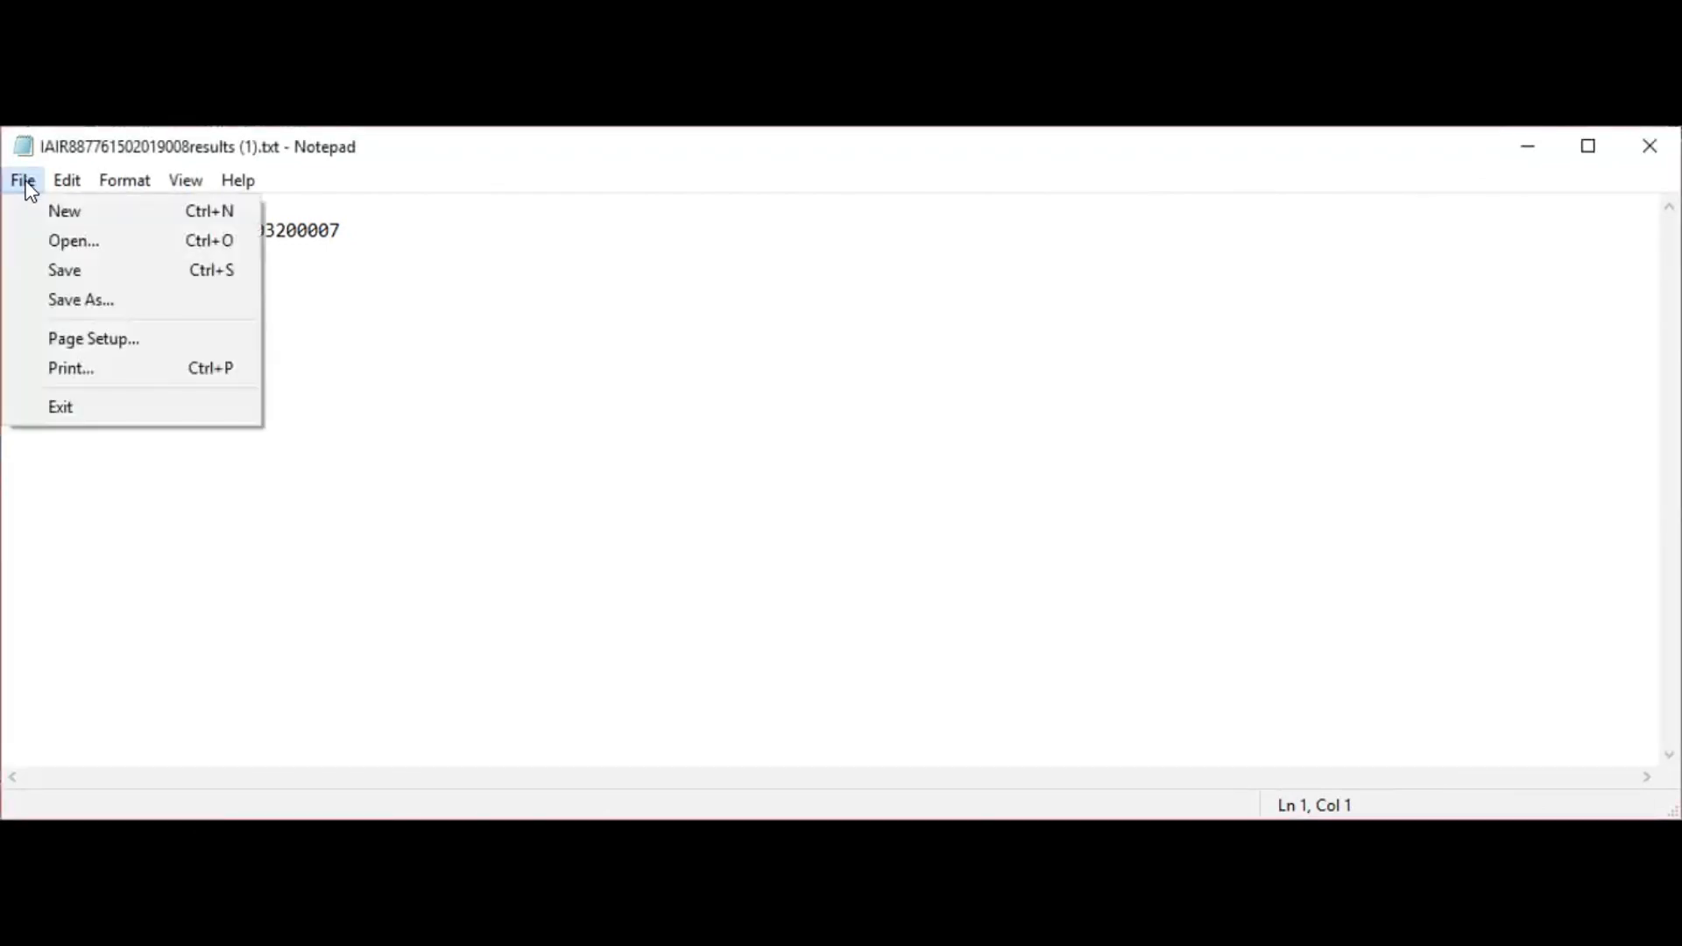
click(390, 330)
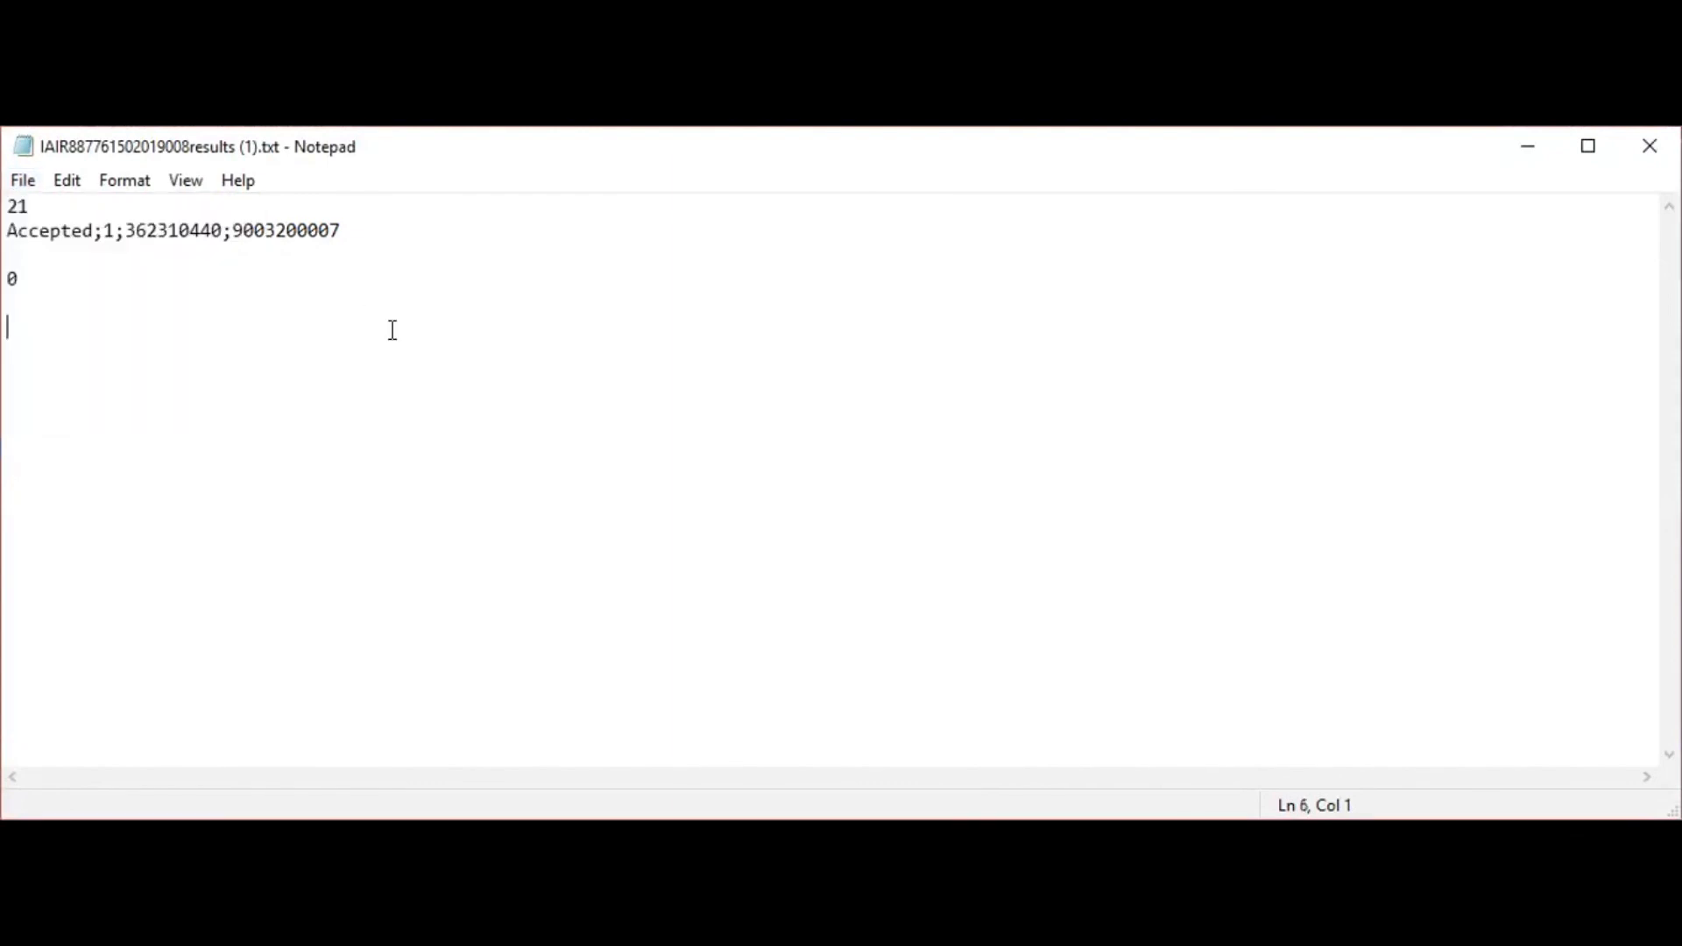